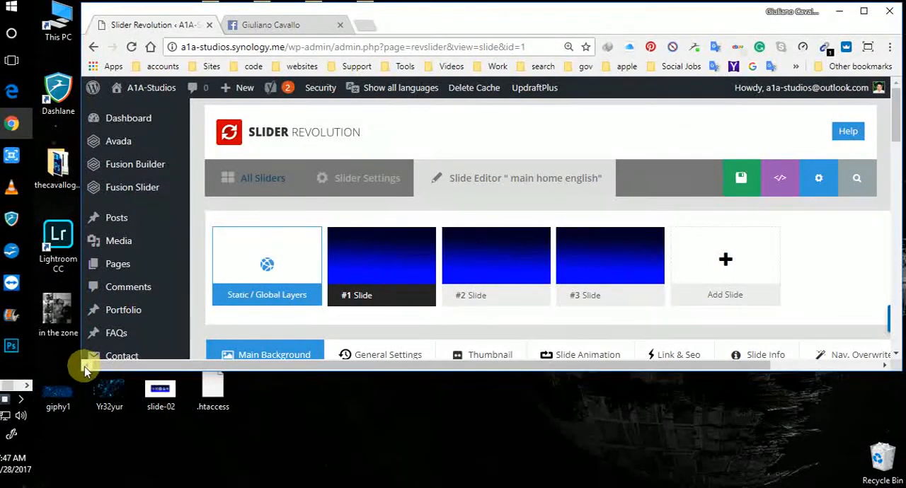
# Step: Enlarge the browser window and view the blue gradient image Sliderhome-background.jpg in the media library for the slide's main background
pyautogui.moveTo(83, 371); pyautogui.dragTo(3, 483)
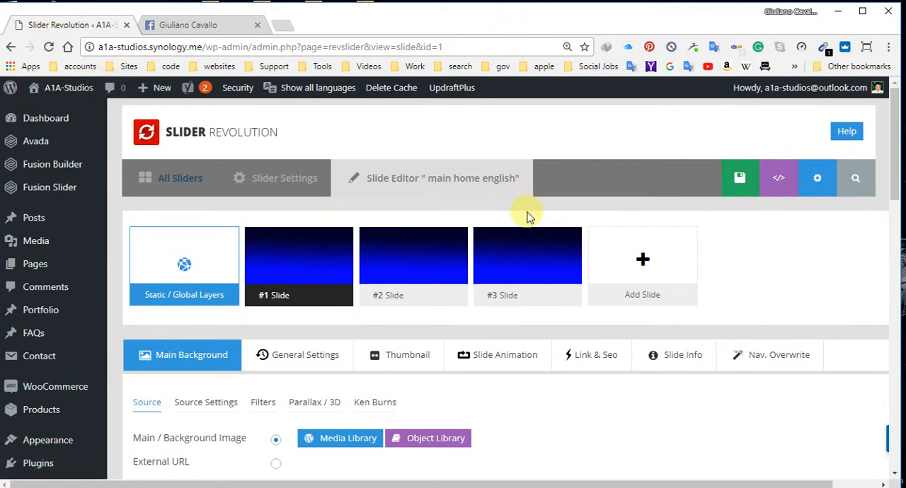
pyautogui.moveTo(300, 239)
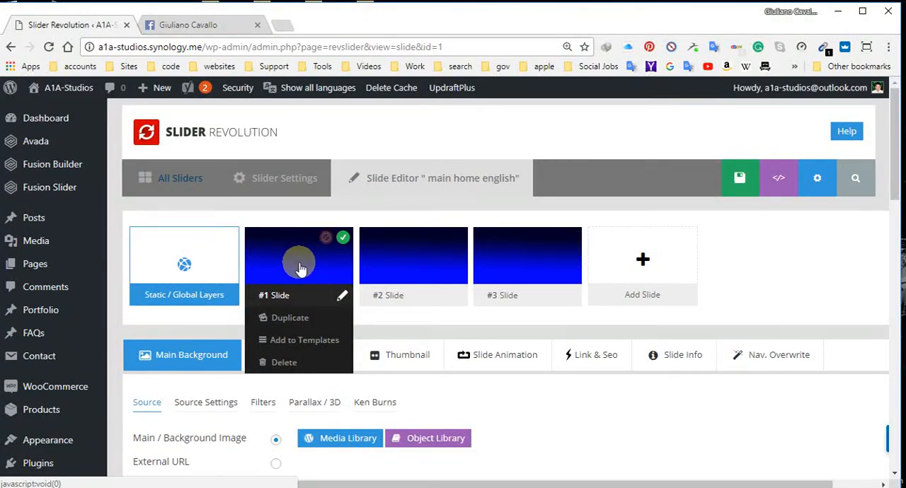
pyautogui.click(335, 439)
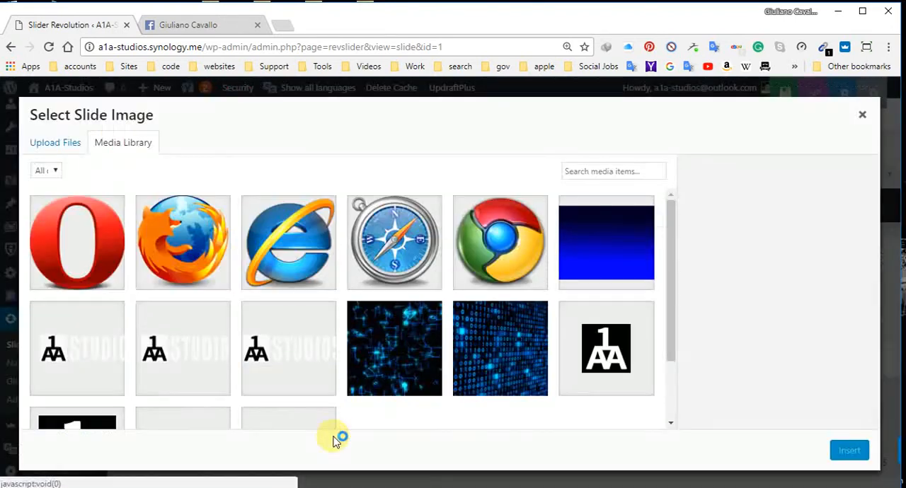
pyautogui.click(605, 247)
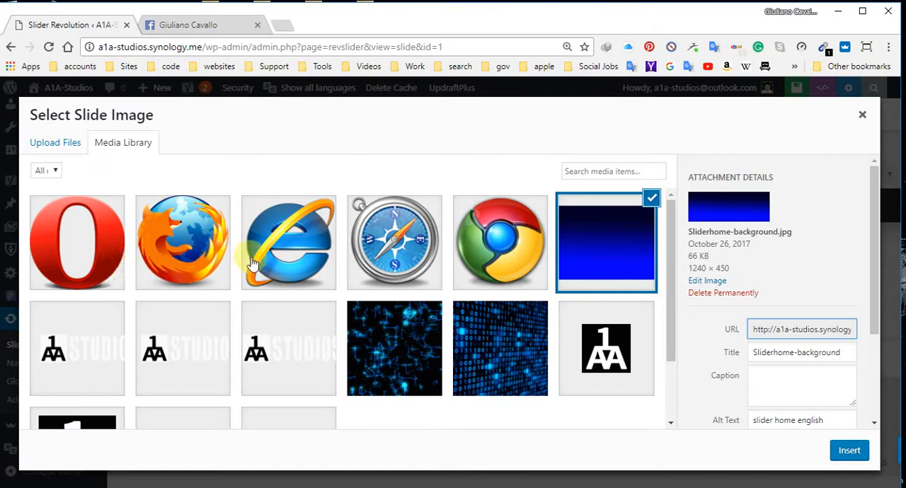
# Step: Examine the Chrome, Safari, Internet Explorer, Firefox and Opera logo images in the media library, and leave it without inserting any
pyautogui.click(477, 258)
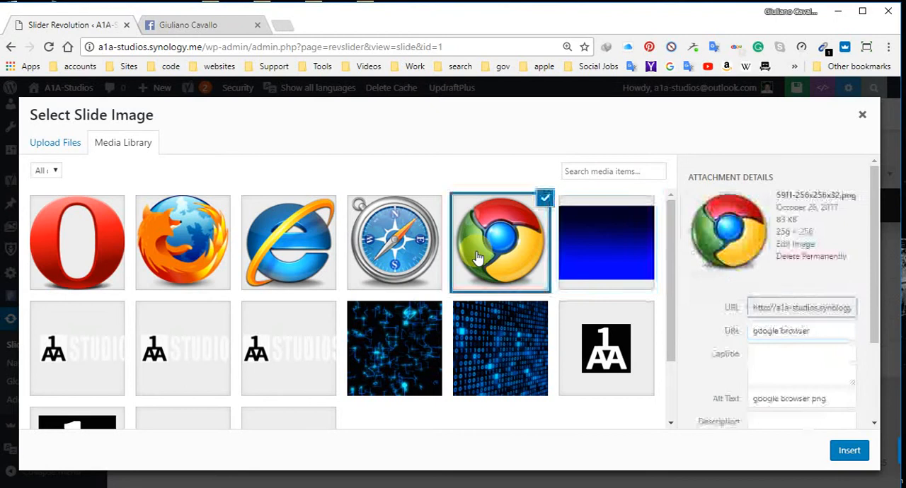
pyautogui.click(393, 249)
pyautogui.click(250, 236)
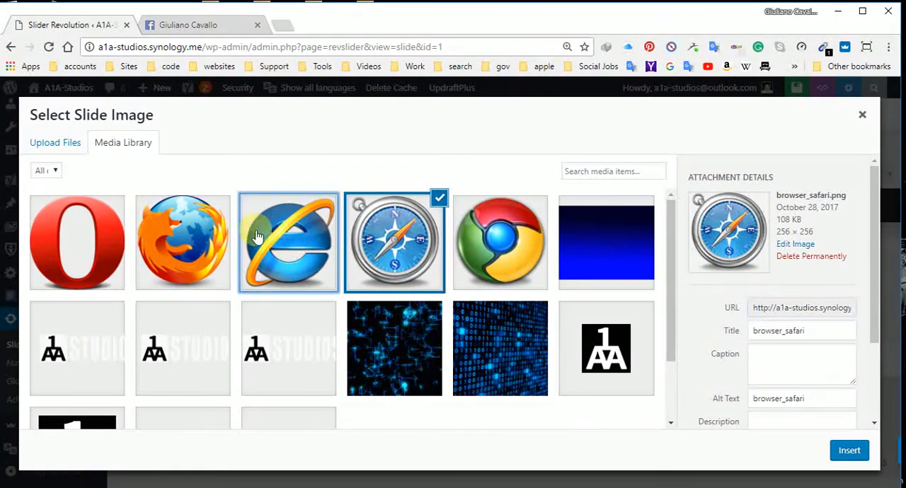
pyautogui.click(386, 237)
pyautogui.click(451, 248)
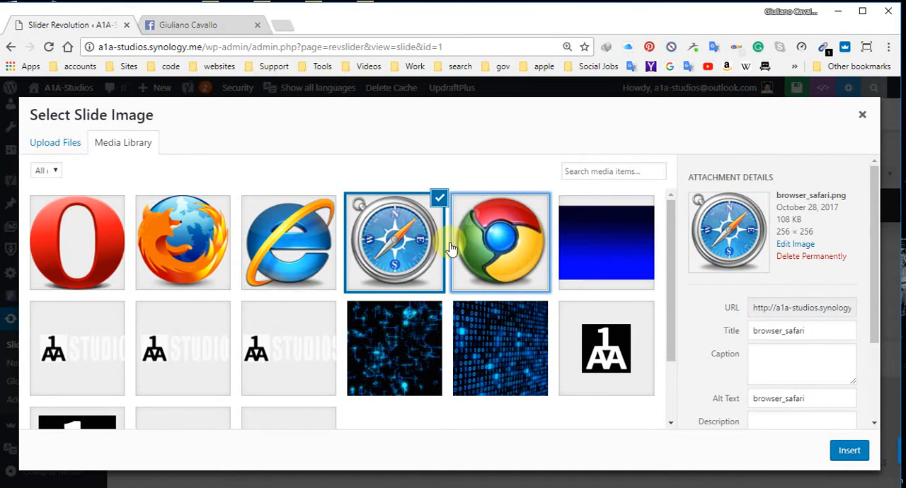
pyautogui.click(470, 245)
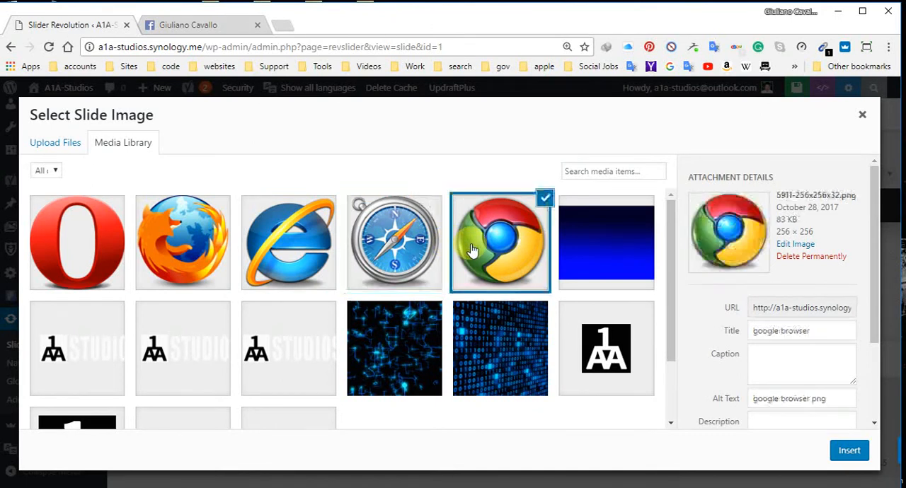
pyautogui.click(158, 228)
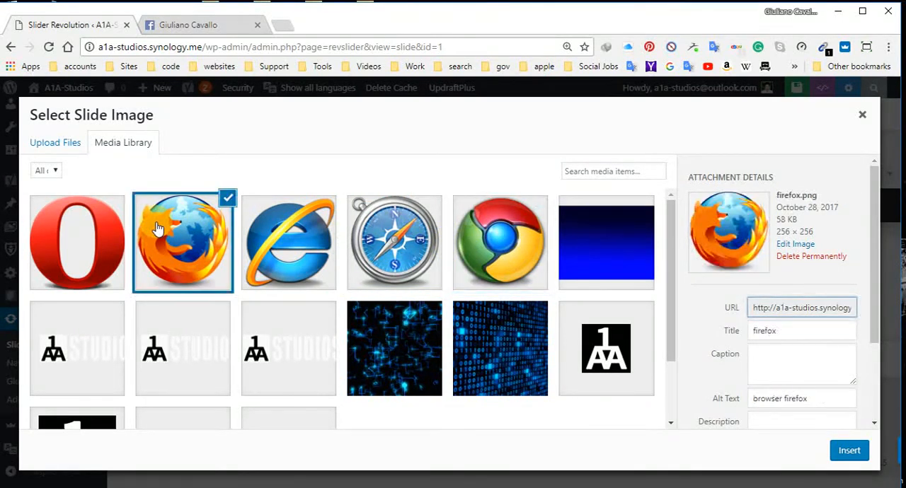
pyautogui.click(115, 239)
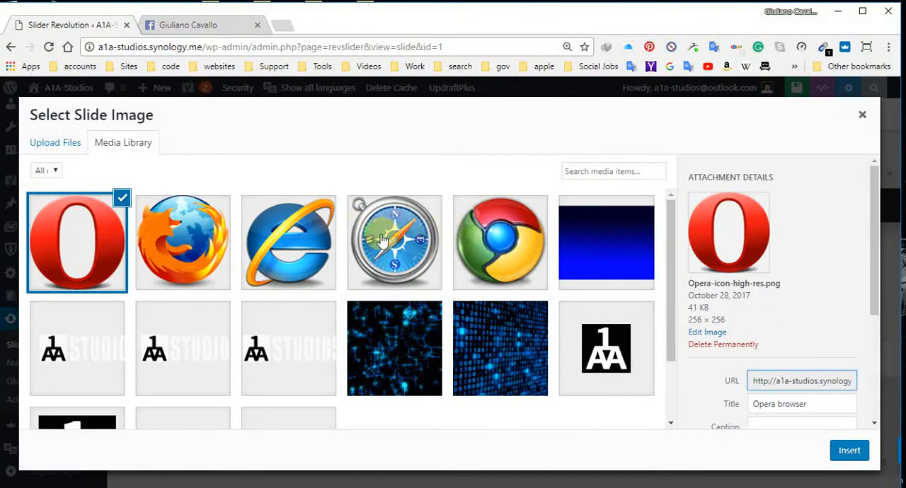
pyautogui.click(863, 116)
# Step: Leave the slide editor without saving and open the settings of the "main home english" slider from the slider overview
pyautogui.moveTo(299, 249)
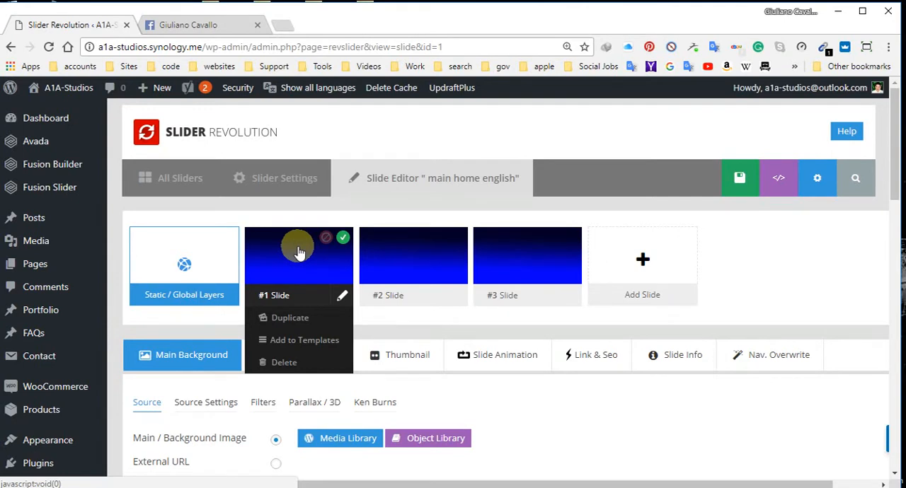
pyautogui.click(164, 183)
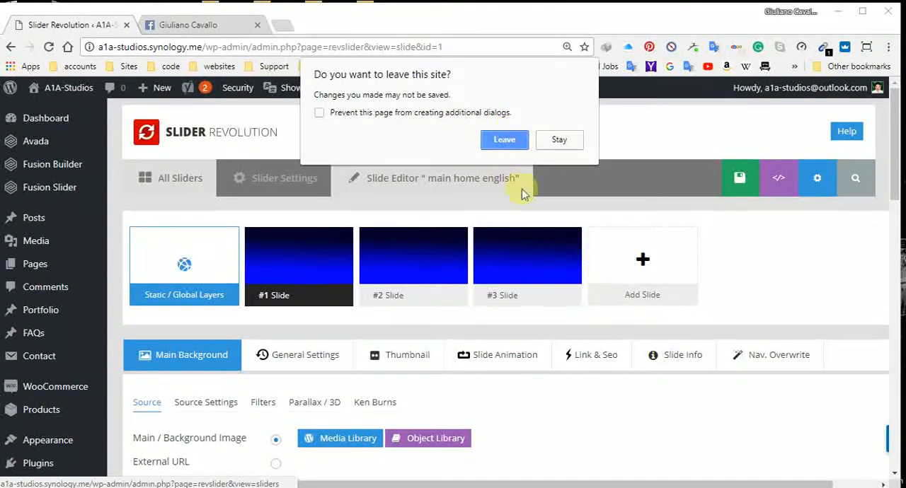
pyautogui.click(503, 139)
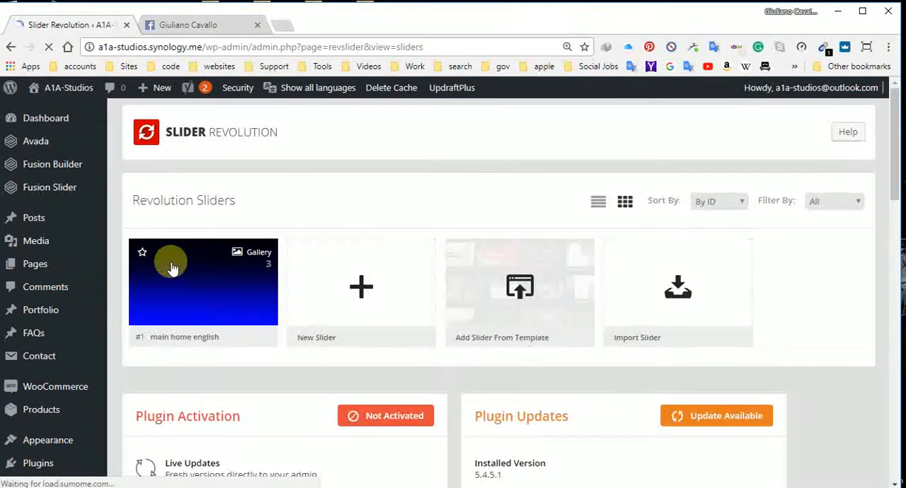
pyautogui.scroll(-8, 261, 235)
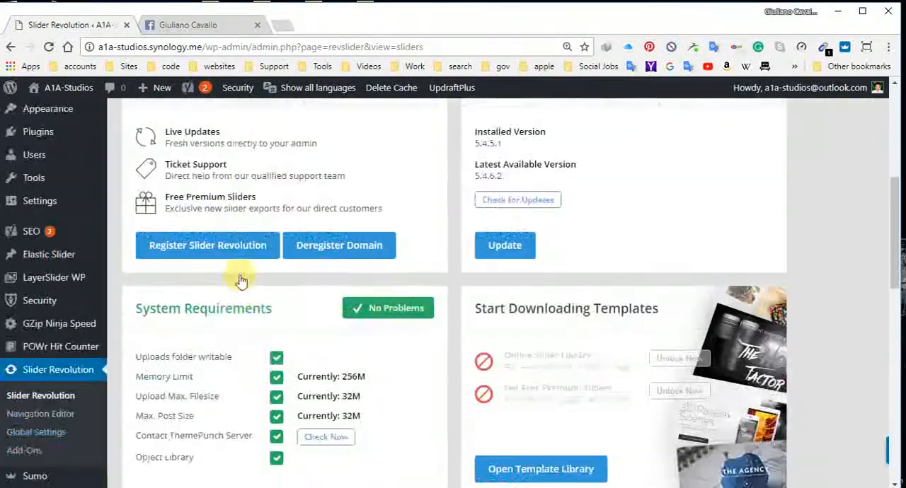
pyautogui.scroll(-4, 237, 276)
pyautogui.scroll(12, 234, 275)
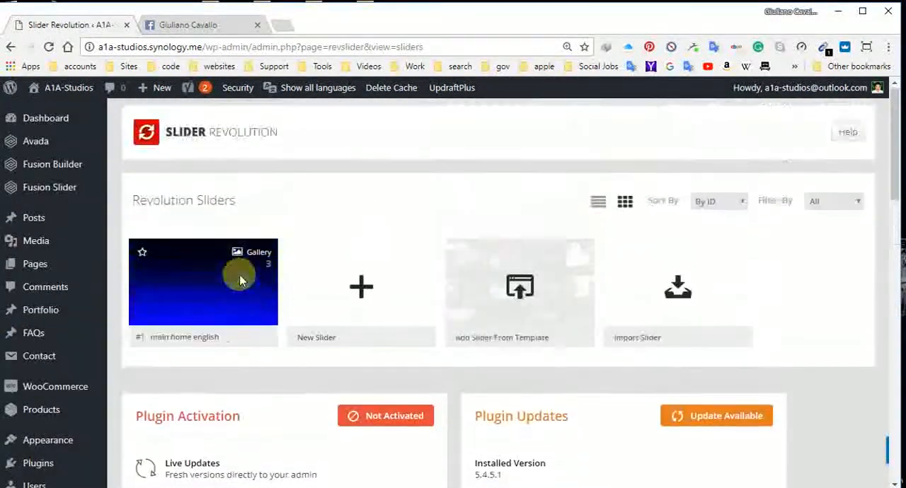
pyautogui.click(244, 337)
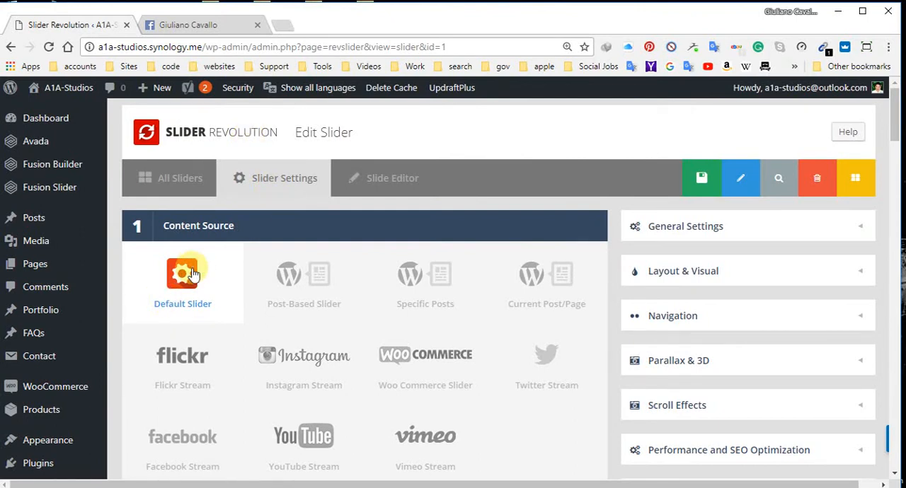
# Step: Review the slider's content source, title and shortcode, and choose Standard Slider as the slider type
pyautogui.scroll(-4, 193, 274)
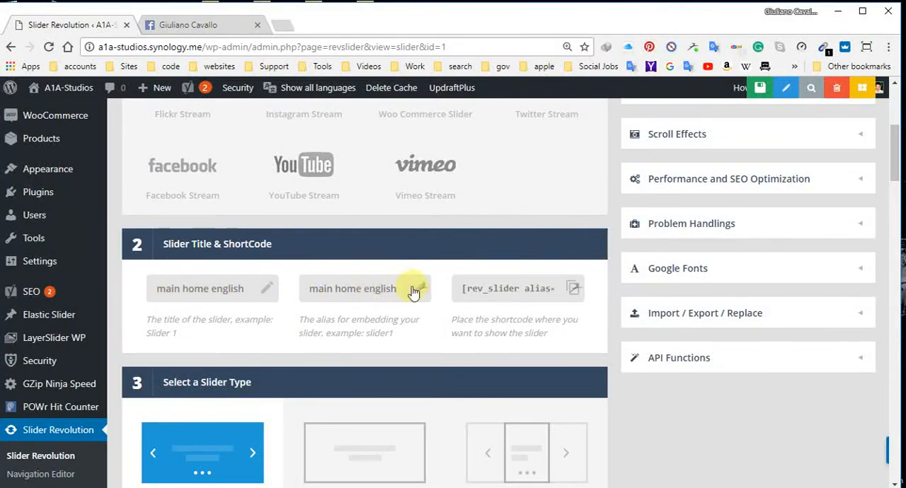
pyautogui.scroll(1, 406, 287)
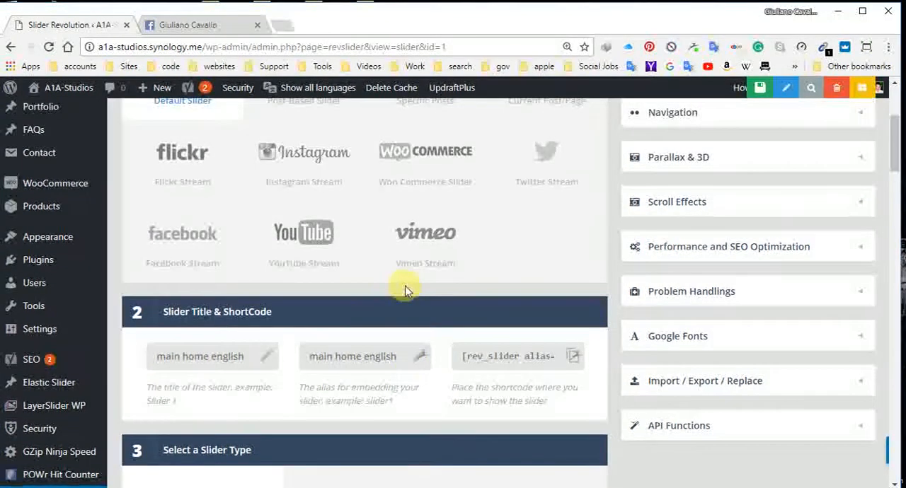
pyautogui.moveTo(289, 94)
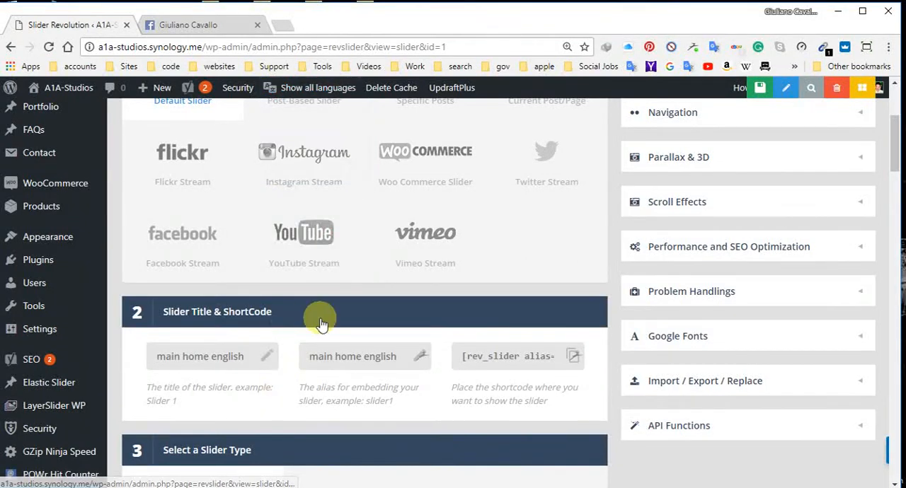
pyautogui.scroll(-1, 319, 325)
pyautogui.scroll(-3, 320, 324)
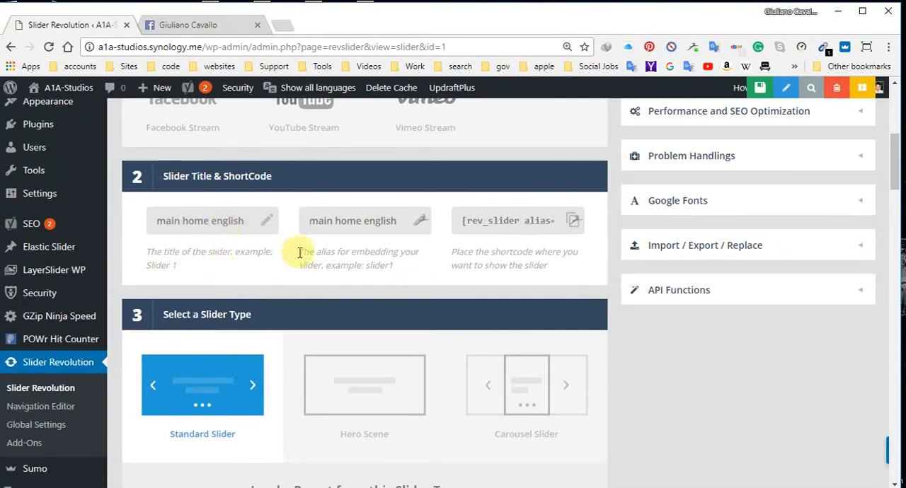
pyautogui.scroll(-2, 297, 251)
pyautogui.click(203, 252)
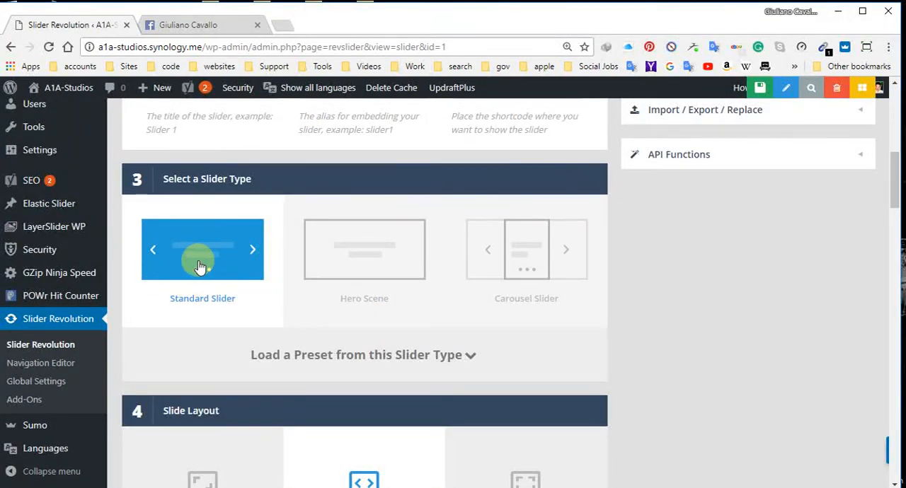
# Step: Examine the slide layout, the layer grid sizes for each device, and the Customize, Build & Implement section
pyautogui.scroll(-2, 198, 261)
pyautogui.scroll(-2, 347, 280)
pyautogui.scroll(-3, 374, 233)
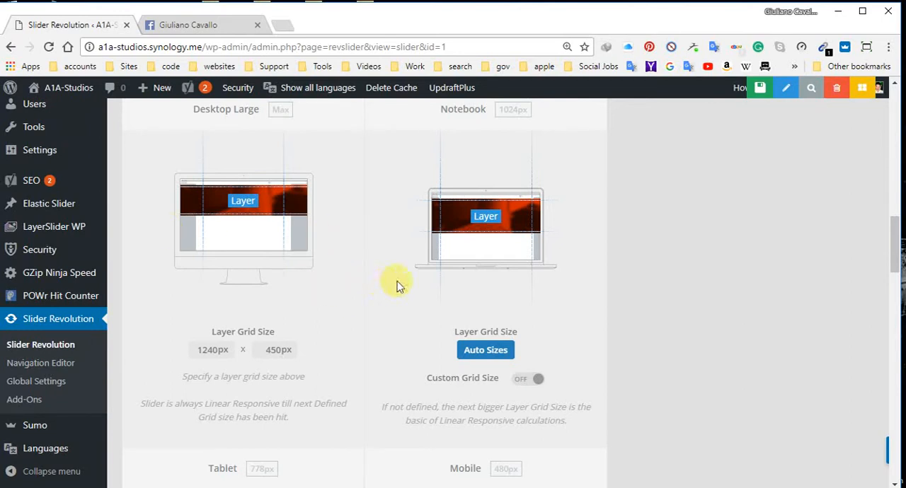
pyautogui.scroll(-4, 397, 283)
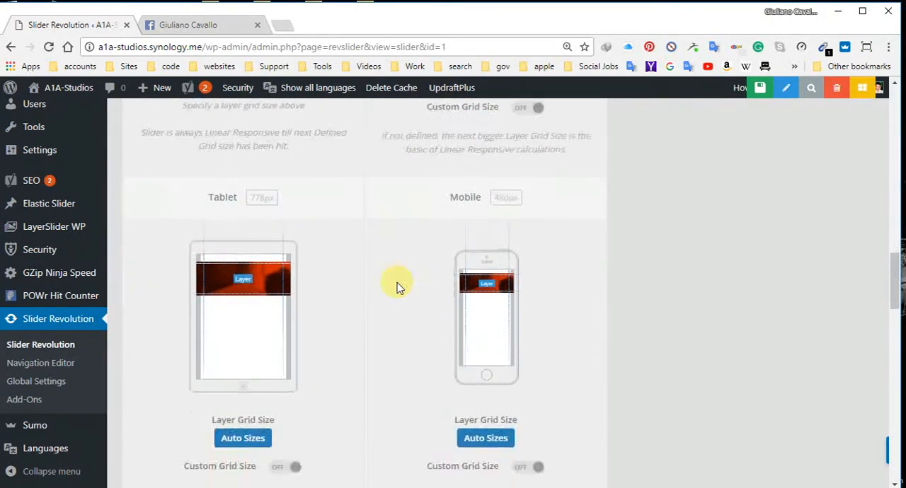
pyautogui.scroll(-2, 397, 285)
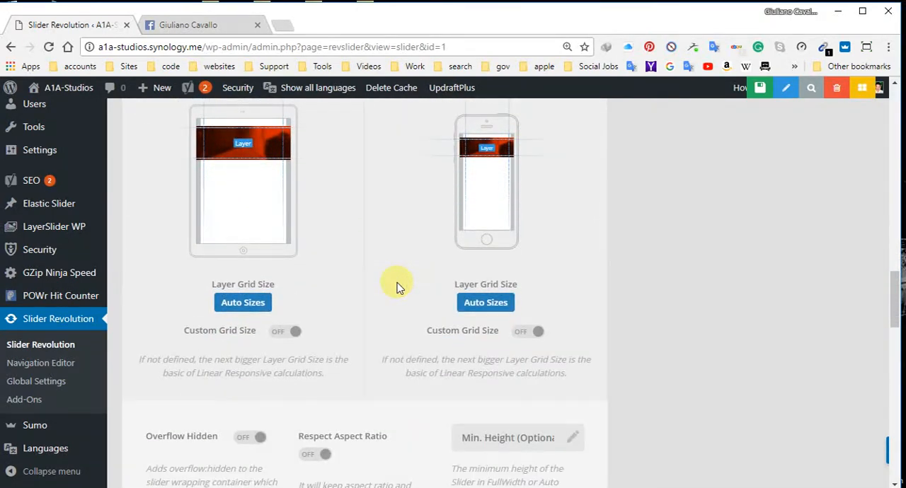
pyautogui.scroll(-7, 397, 282)
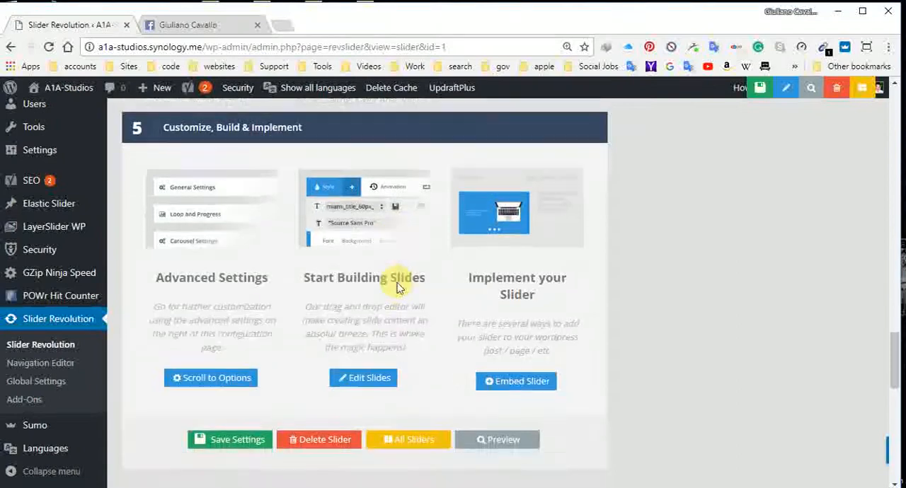
pyautogui.scroll(12, 399, 318)
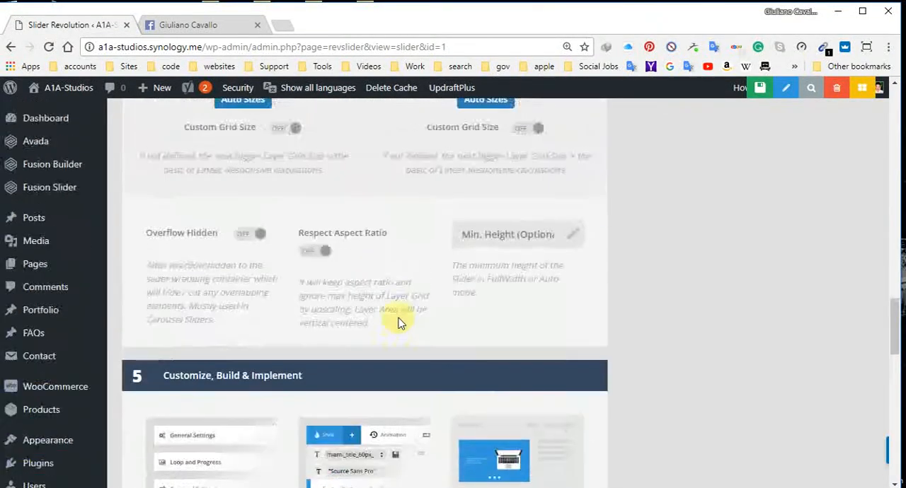
pyautogui.scroll(8, 399, 321)
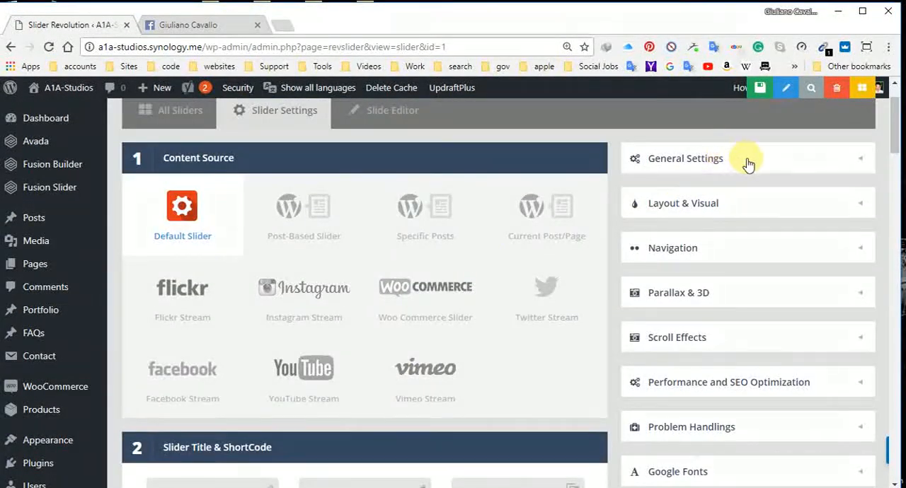
# Step: Examine the slider's general settings: slideshow, defaults including the default slide duration, progress bar, first slide and miscellaneous options
pyautogui.click(821, 160)
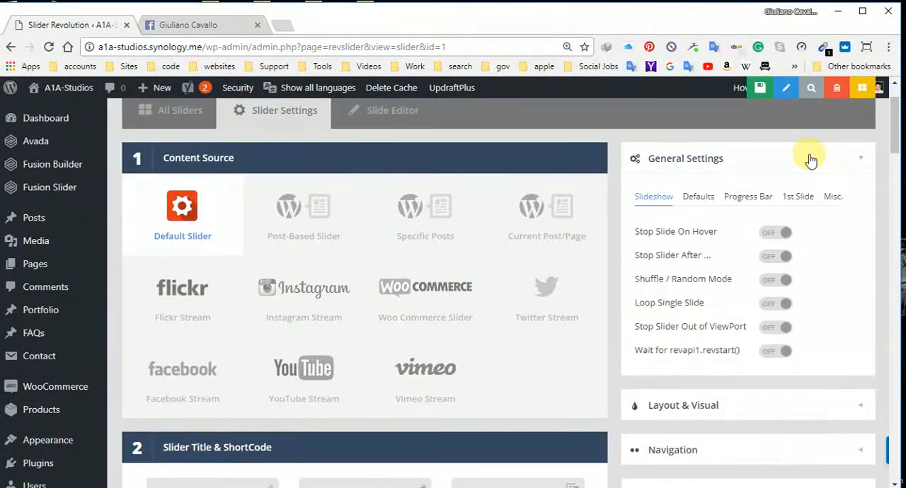
pyautogui.click(701, 199)
pyautogui.click(743, 198)
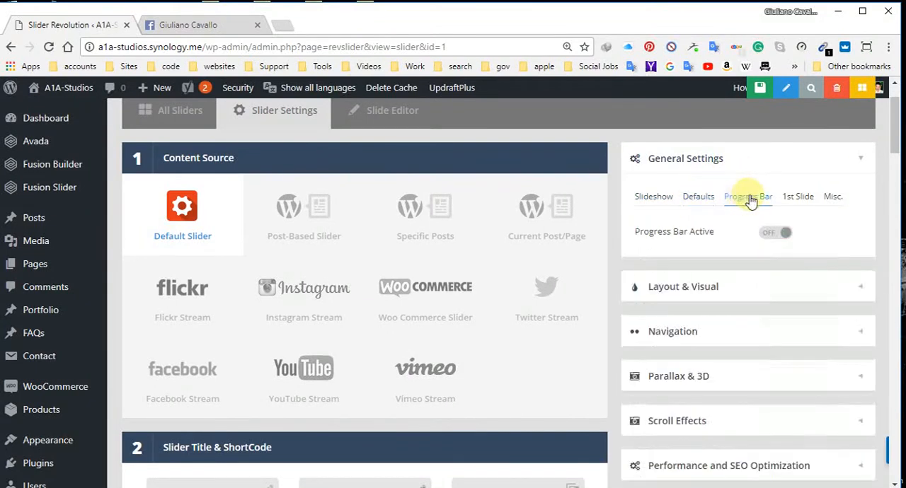
pyautogui.click(697, 197)
pyautogui.moveTo(789, 283)
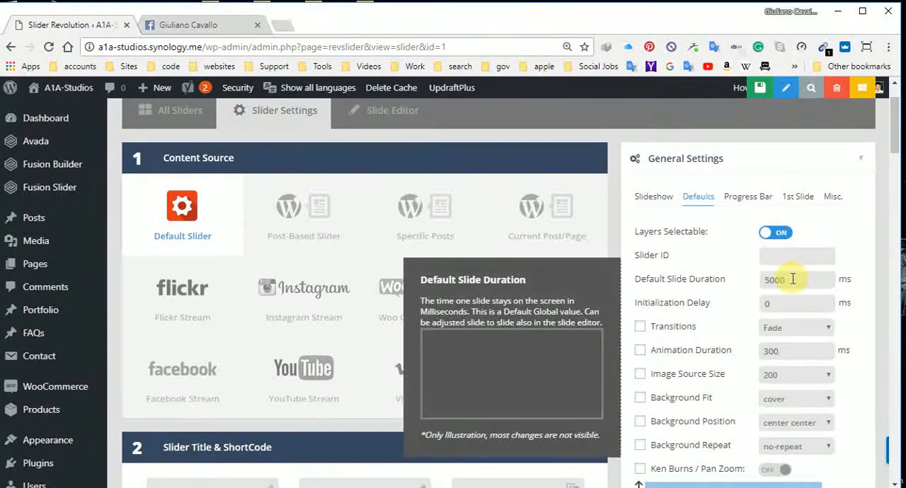
pyautogui.moveTo(789, 281); pyautogui.dragTo(748, 282)
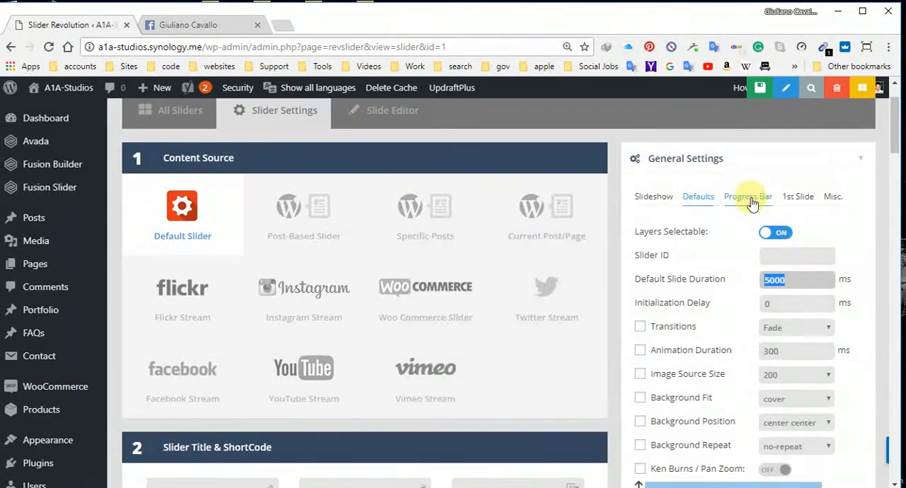
pyautogui.click(748, 197)
pyautogui.click(800, 197)
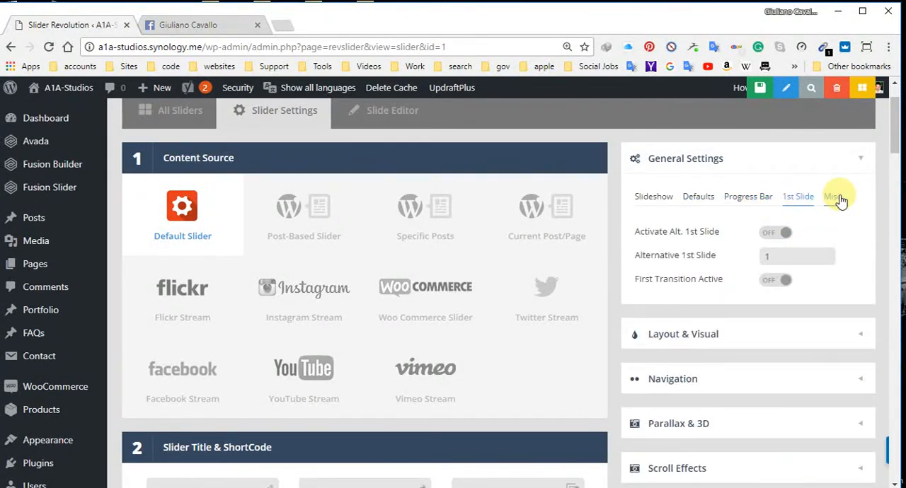
pyautogui.click(833, 197)
# Step: Set the slider's loading spinner to style 1 in the Layout & Visual settings
pyautogui.click(684, 313)
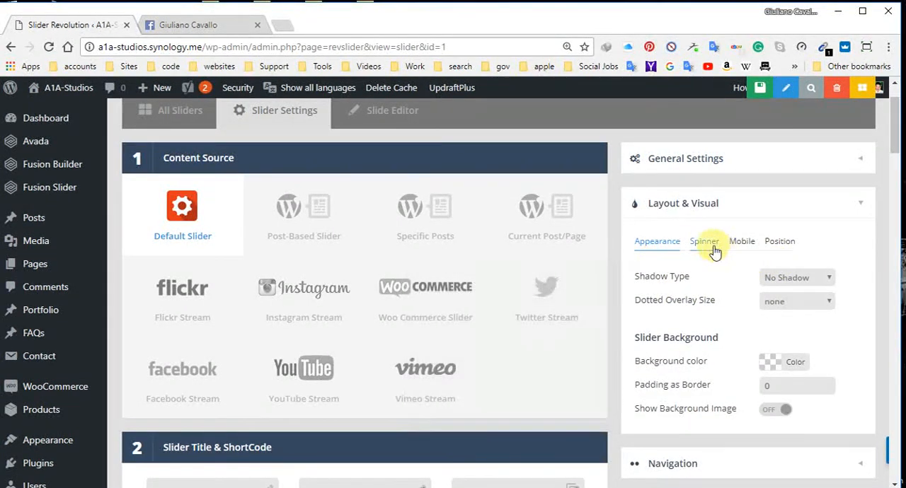
pyautogui.click(704, 242)
pyautogui.click(825, 357)
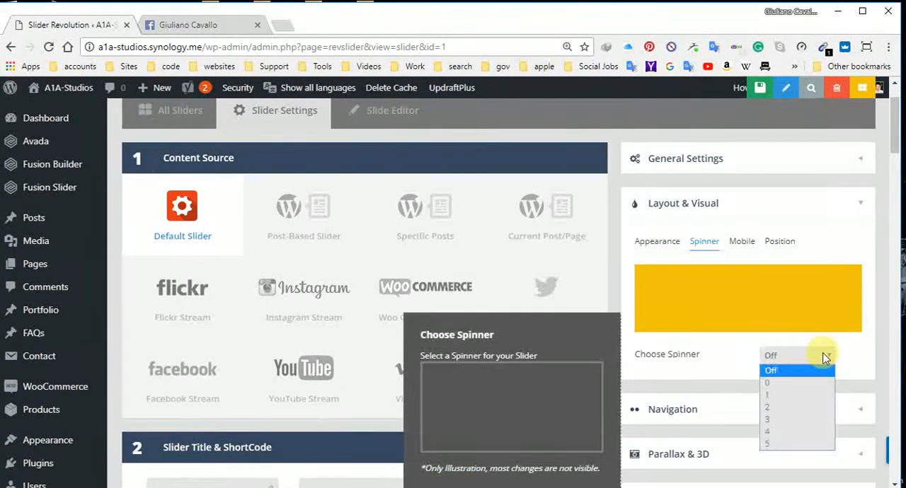
pyautogui.click(802, 395)
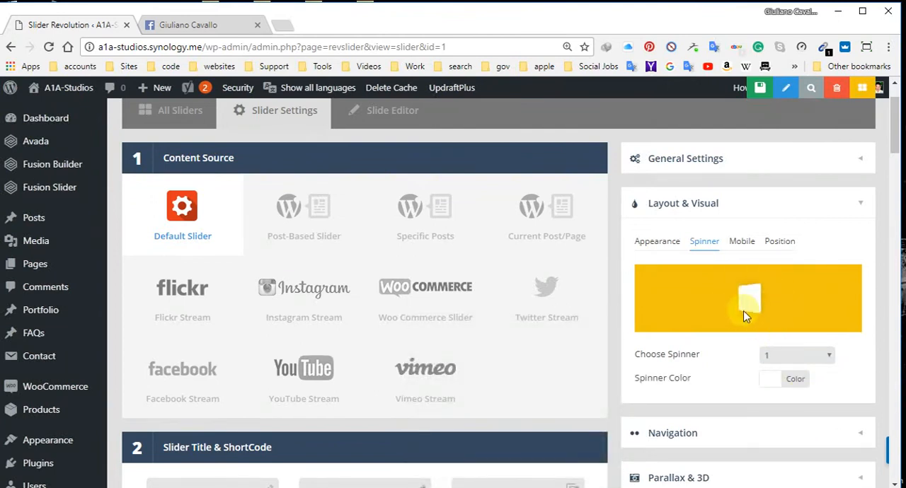
# Step: Set the slider's loading spinner to Off and save the slider settings
pyautogui.click(825, 355)
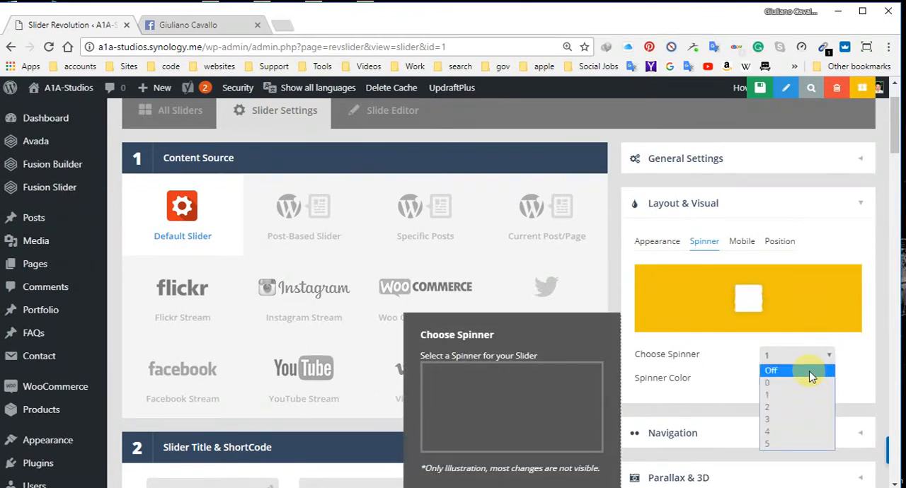
pyautogui.click(809, 371)
pyautogui.scroll(-4, 745, 283)
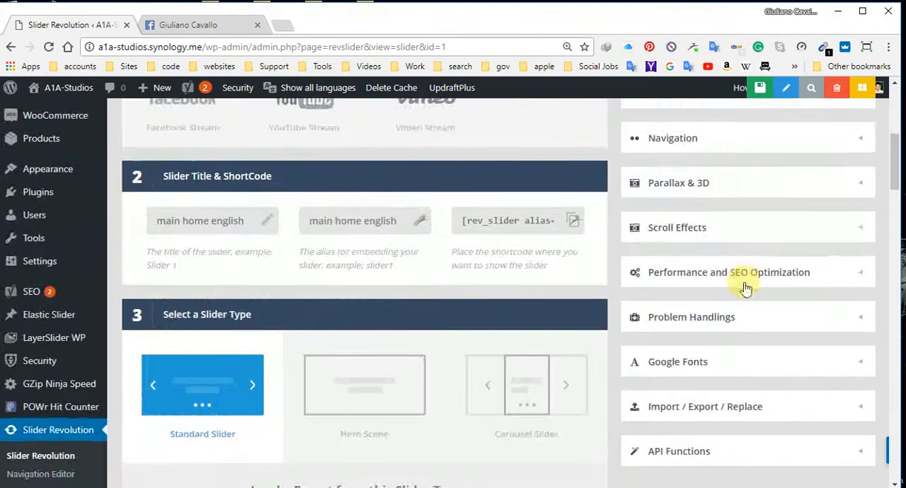
pyautogui.scroll(2, 738, 247)
pyautogui.scroll(-5, 739, 253)
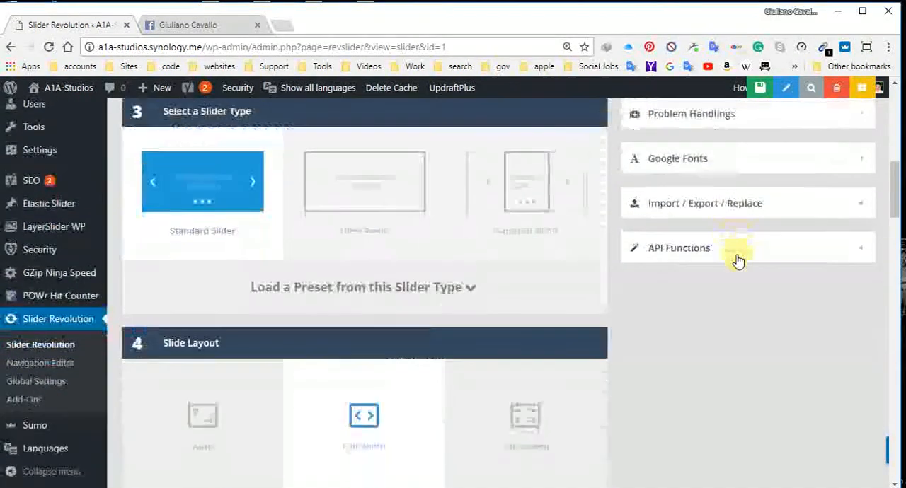
pyautogui.scroll(-4, 738, 266)
pyautogui.scroll(6, 738, 269)
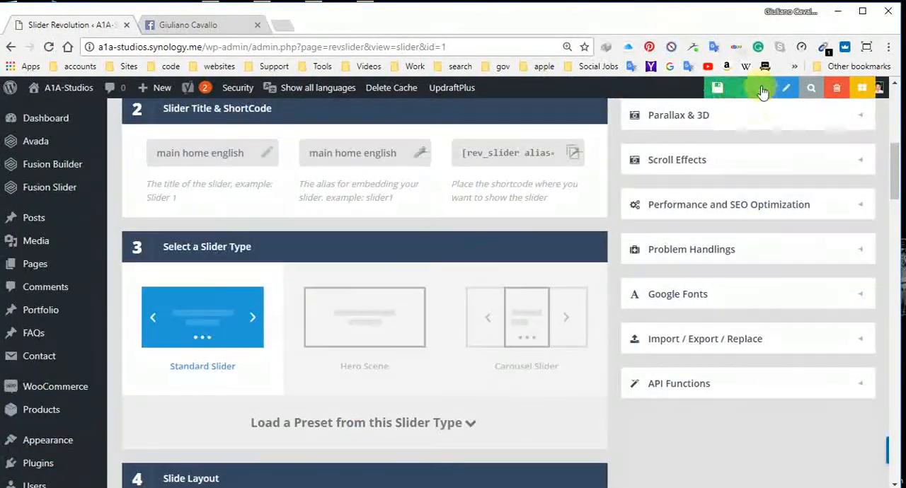
pyautogui.click(723, 92)
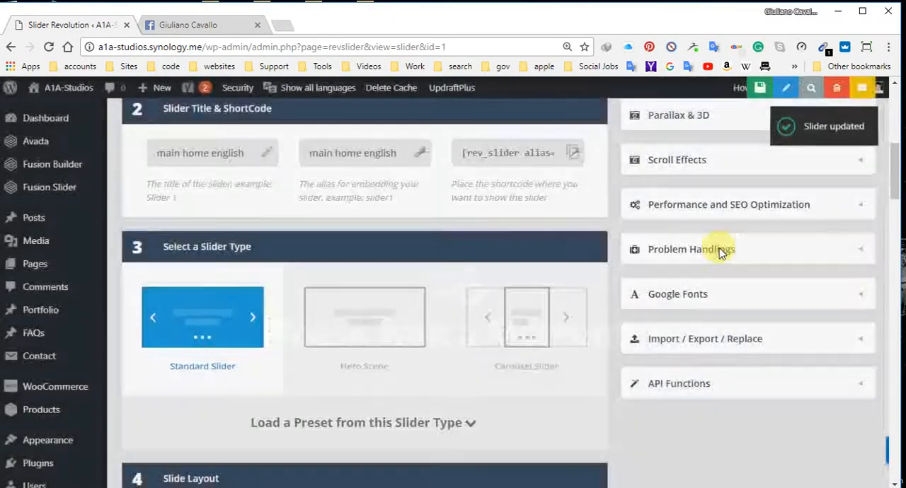
pyautogui.scroll(5, 380, 330)
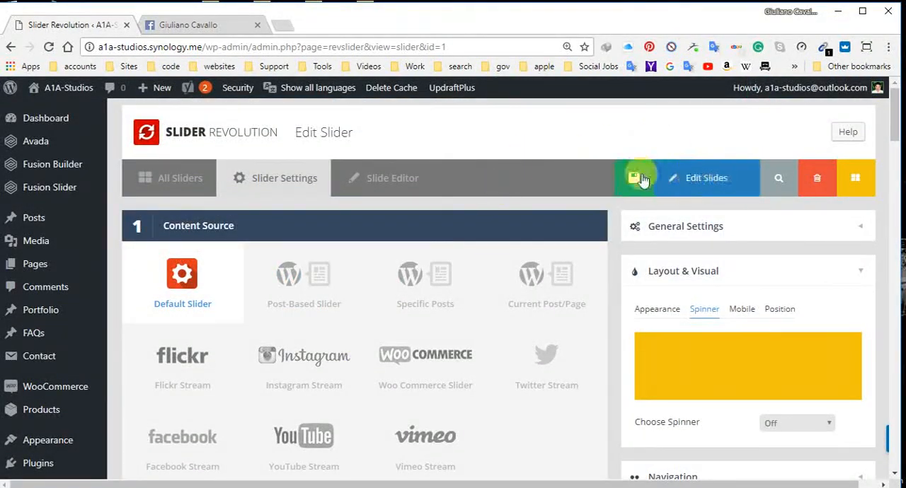
# Step: Return to the list of sliders and open the "main home english" slider in the slide editor
pyautogui.scroll(-10, 449, 257)
pyautogui.scroll(-5, 404, 301)
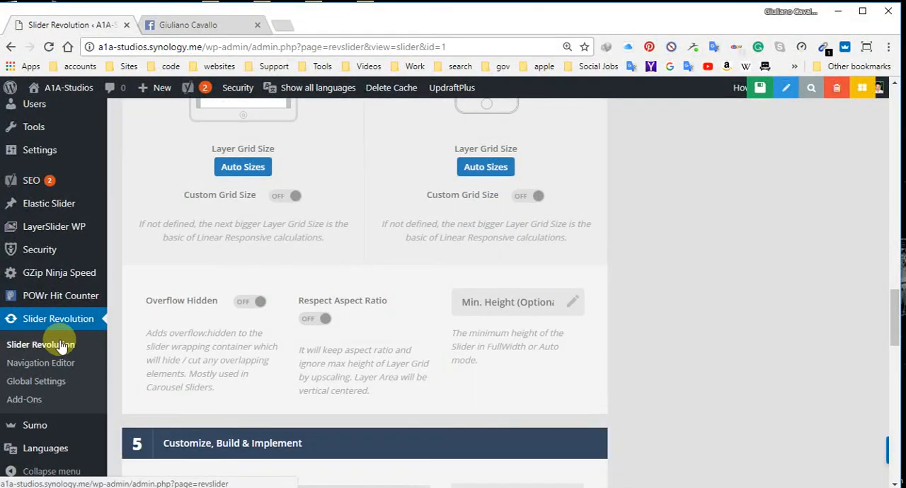
pyautogui.click(62, 344)
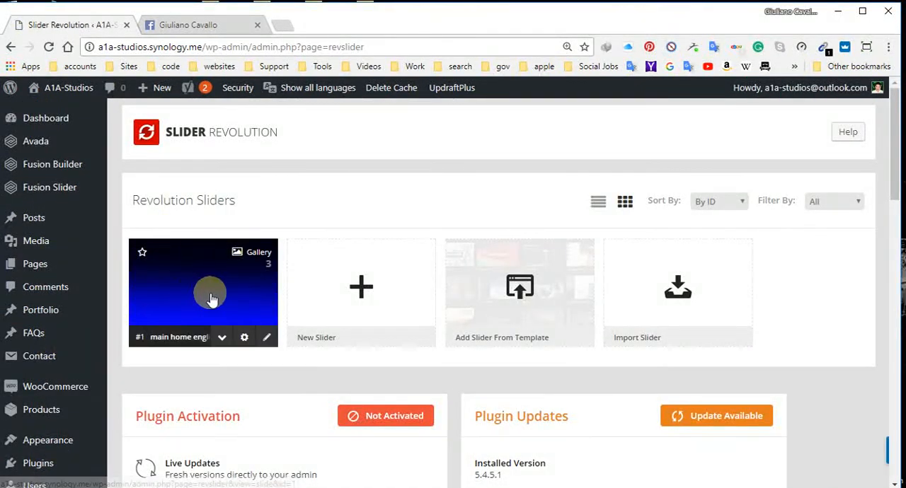
pyautogui.click(211, 297)
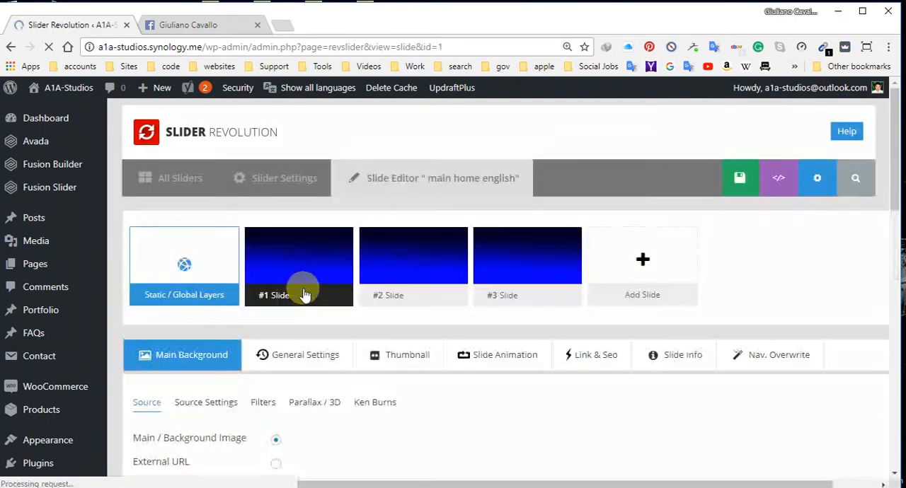
# Step: Examine the slider's slides, the actions offered for slide #1 and its layer canvas
pyautogui.moveTo(337, 265)
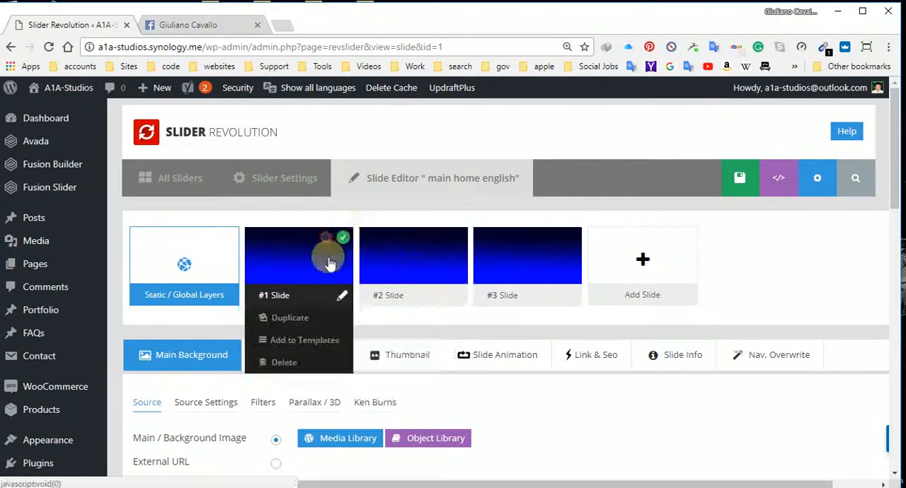
pyautogui.moveTo(409, 263)
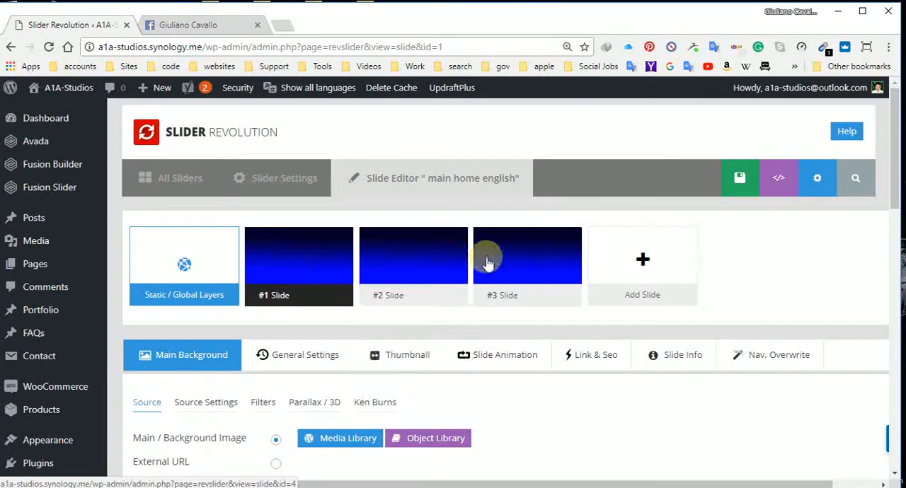
pyautogui.scroll(-7, 330, 273)
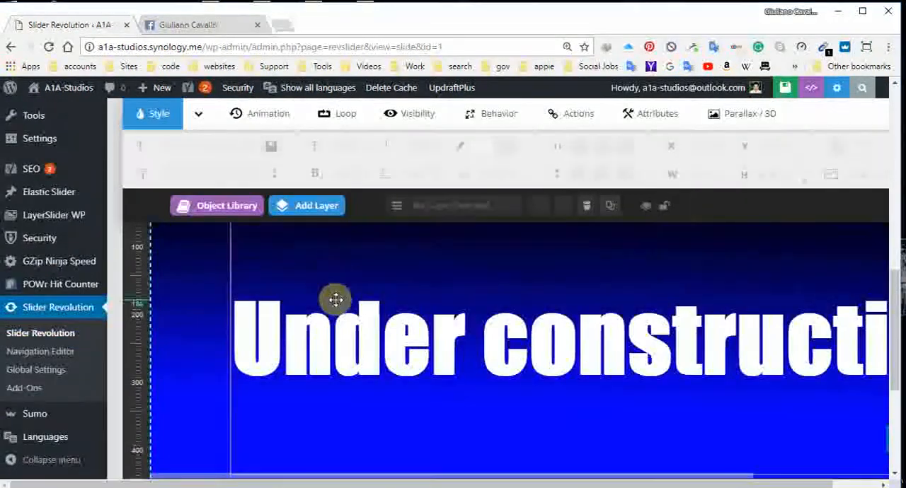
pyautogui.scroll(4, 333, 152)
pyautogui.scroll(3, 333, 151)
pyautogui.moveTo(310, 266)
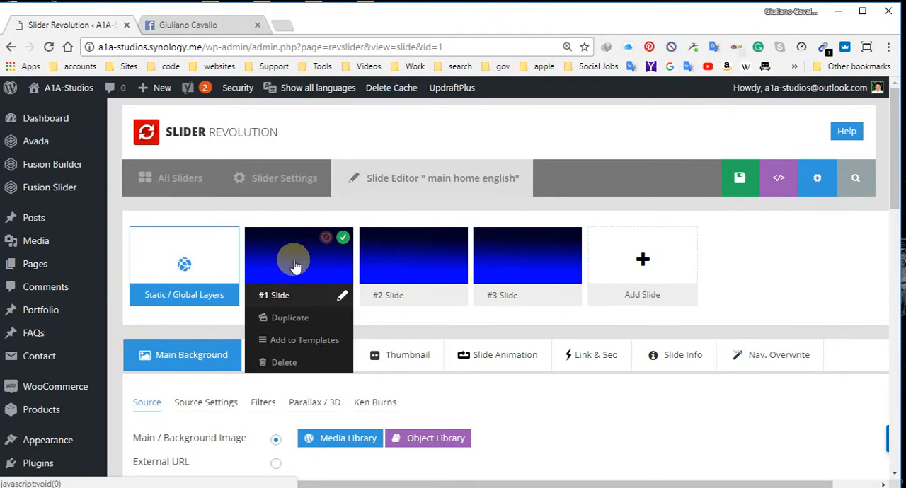
pyautogui.scroll(-6, 316, 265)
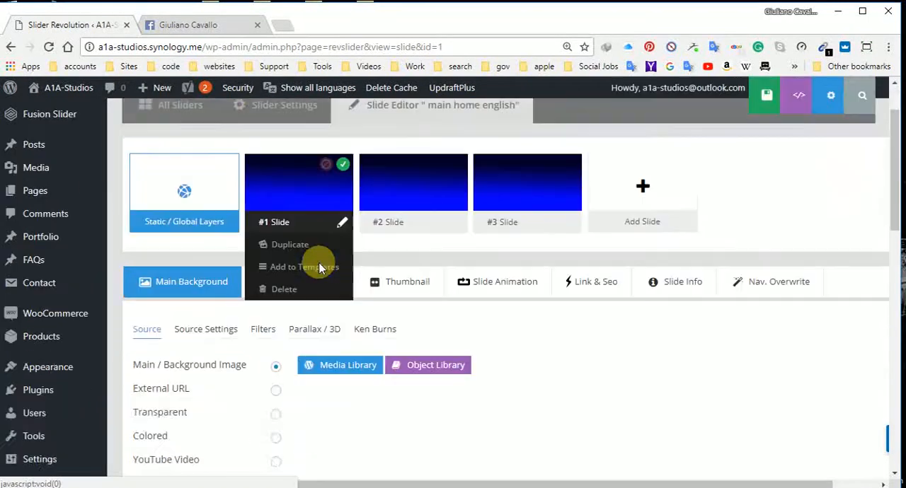
pyautogui.scroll(7, 325, 278)
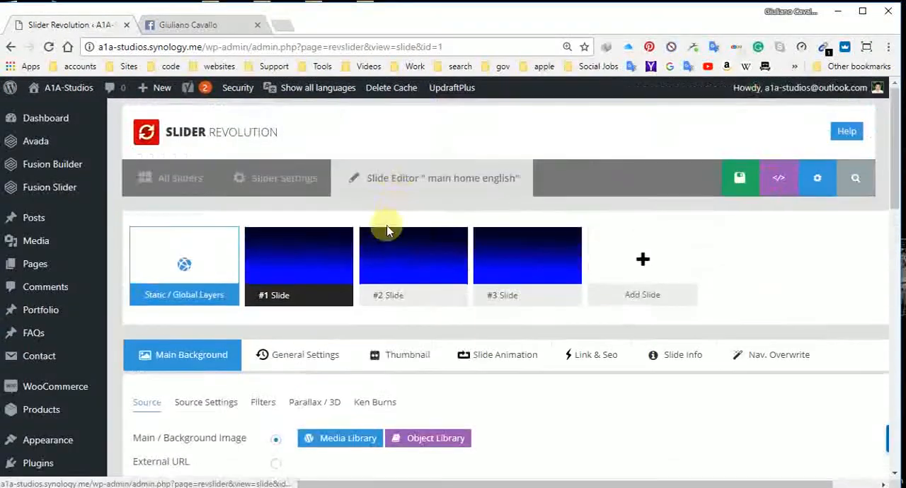
pyautogui.moveTo(388, 248)
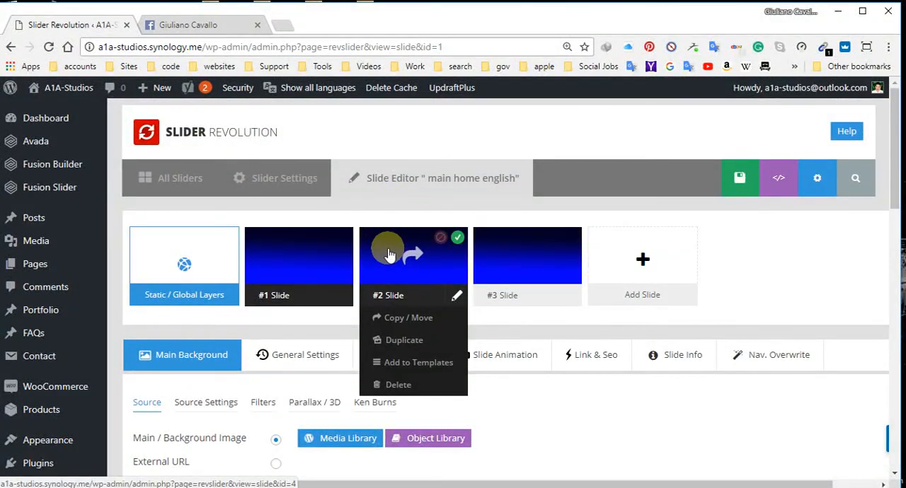
# Step: View slide #2, go back to slide #1 and examine the actions available for each of the slides
pyautogui.click(388, 255)
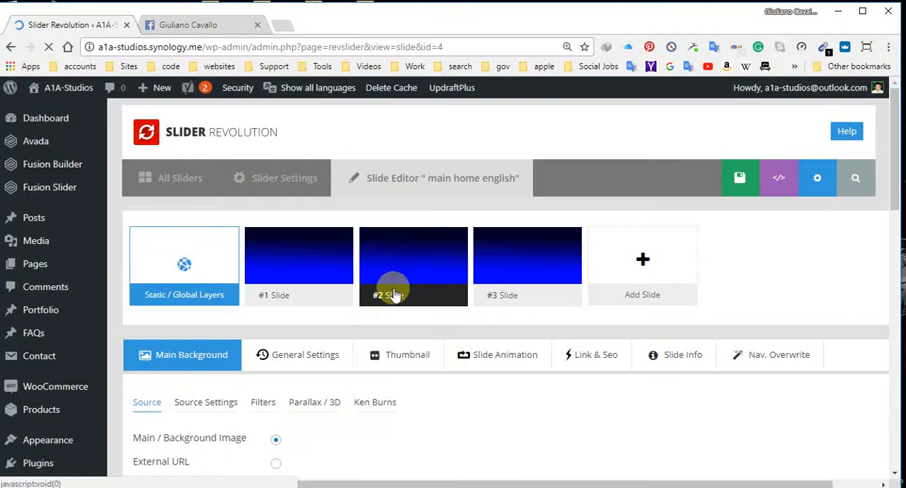
pyautogui.moveTo(395, 290)
pyautogui.moveTo(304, 248)
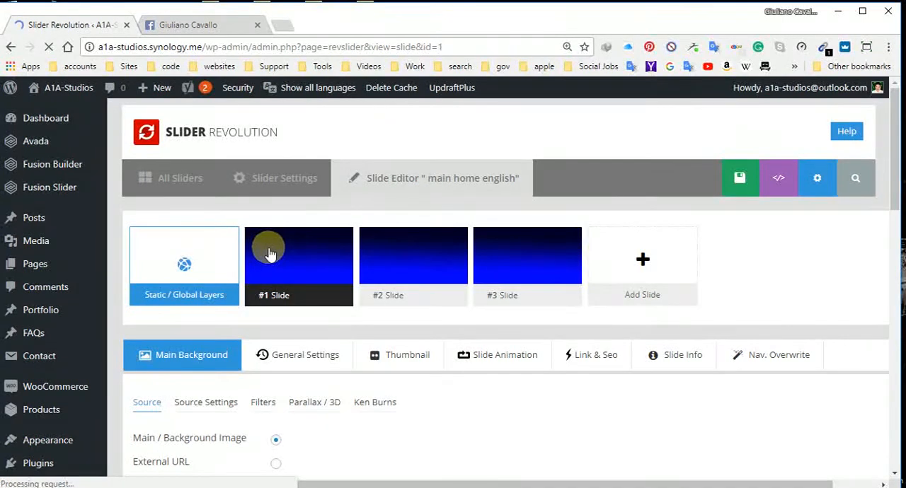
pyautogui.moveTo(444, 282)
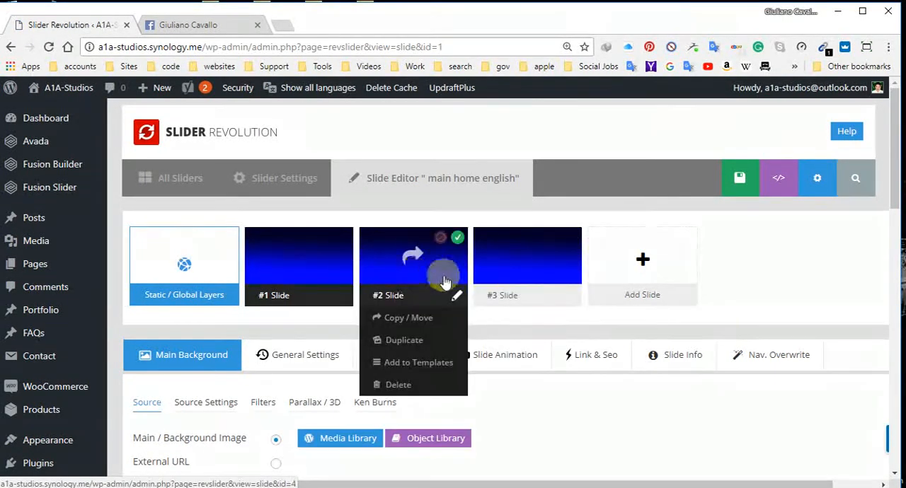
pyautogui.moveTo(644, 298)
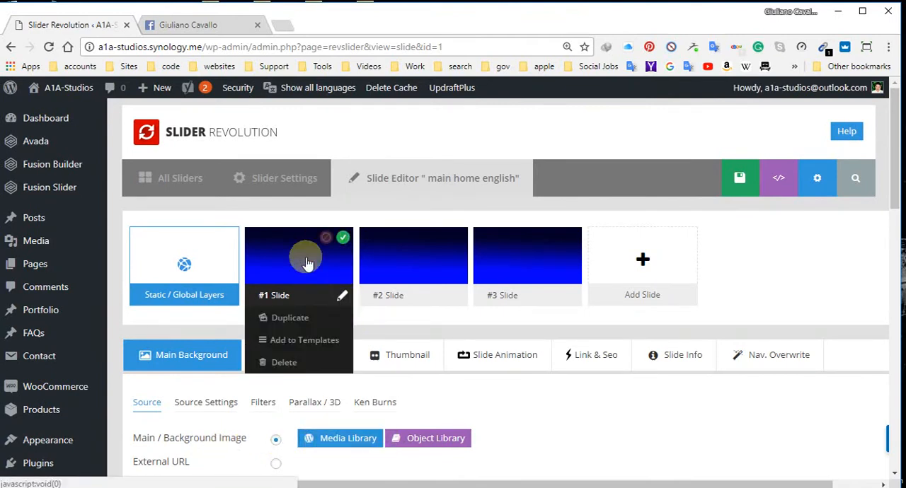
pyautogui.moveTo(368, 279)
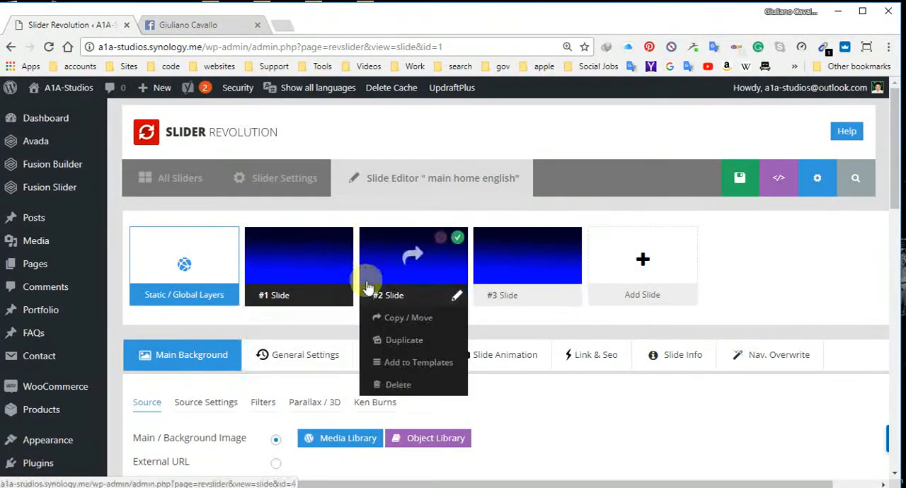
pyautogui.moveTo(525, 256)
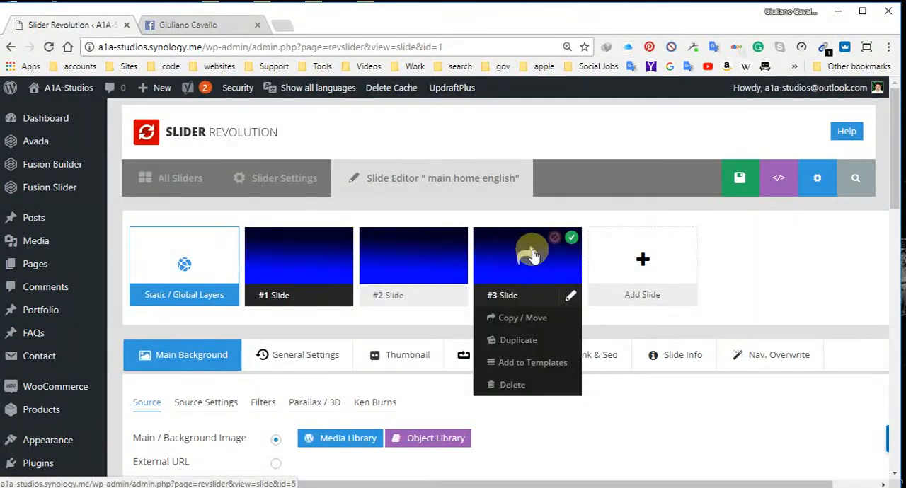
# Step: Add a blank slide to the slider and set its background source to Main / Background Image
pyautogui.moveTo(619, 257)
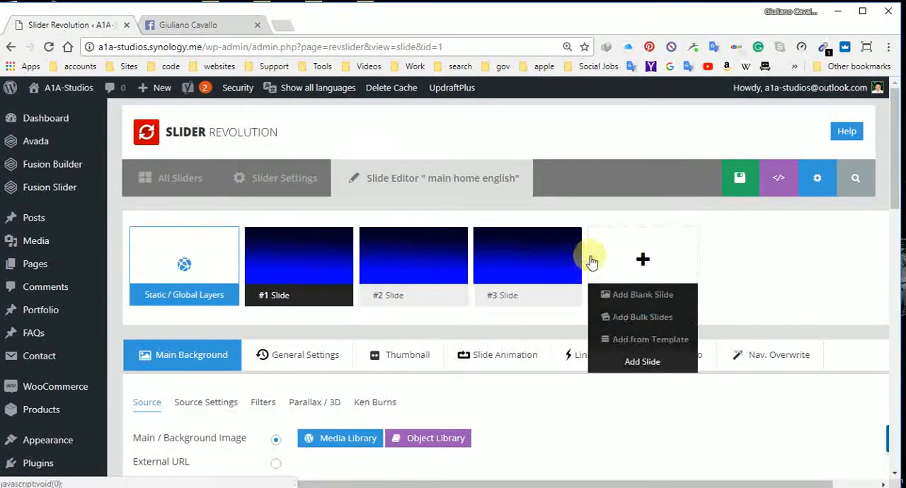
pyautogui.click(645, 297)
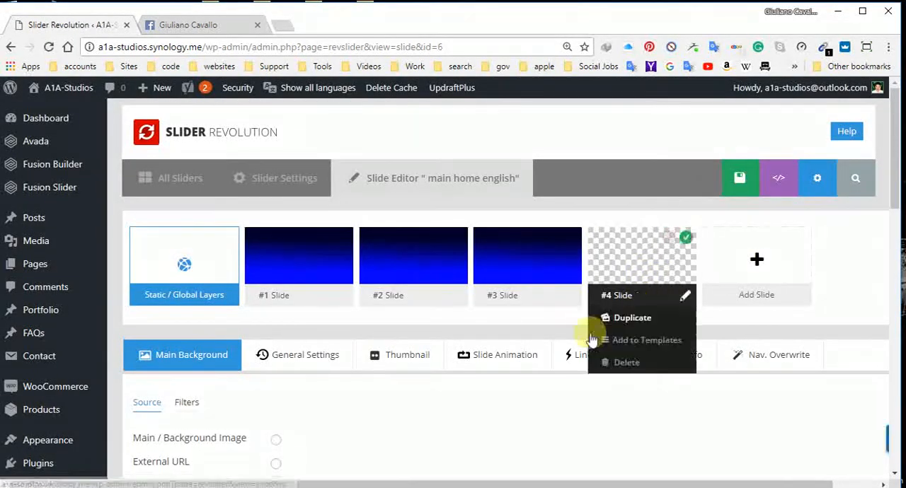
pyautogui.click(275, 442)
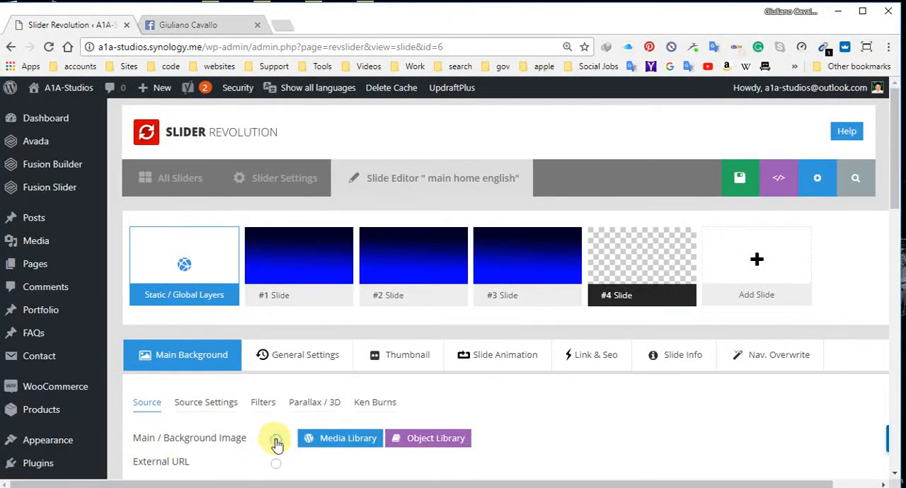
# Step: Insert Sliderhome-background.jpg from the media library as slide #4's background and save the slide
pyautogui.click(342, 442)
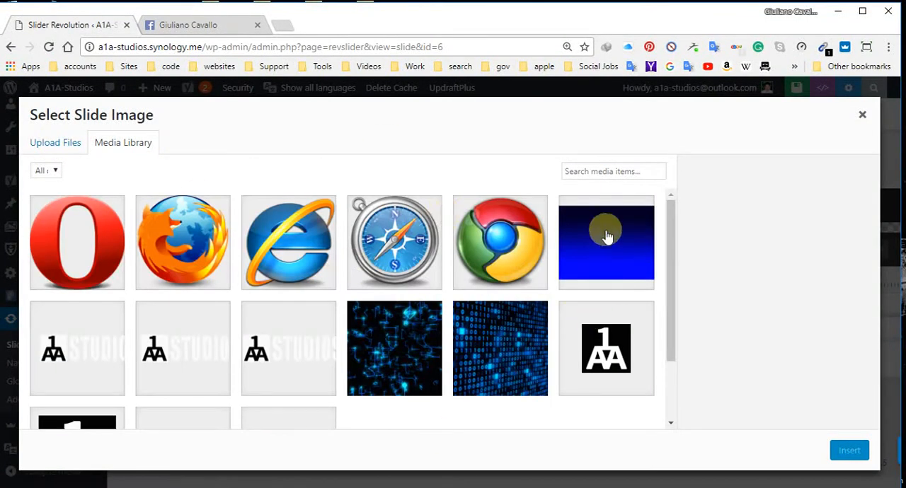
pyautogui.click(586, 218)
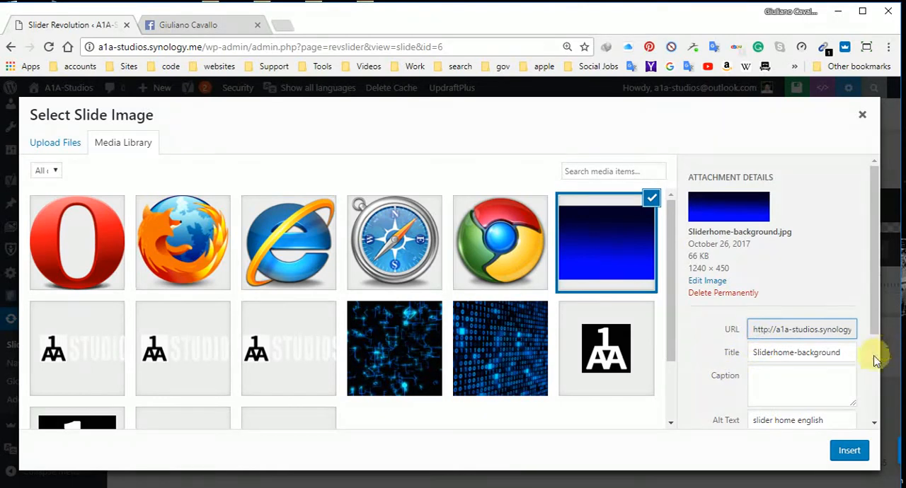
pyautogui.scroll(-1, 760, 383)
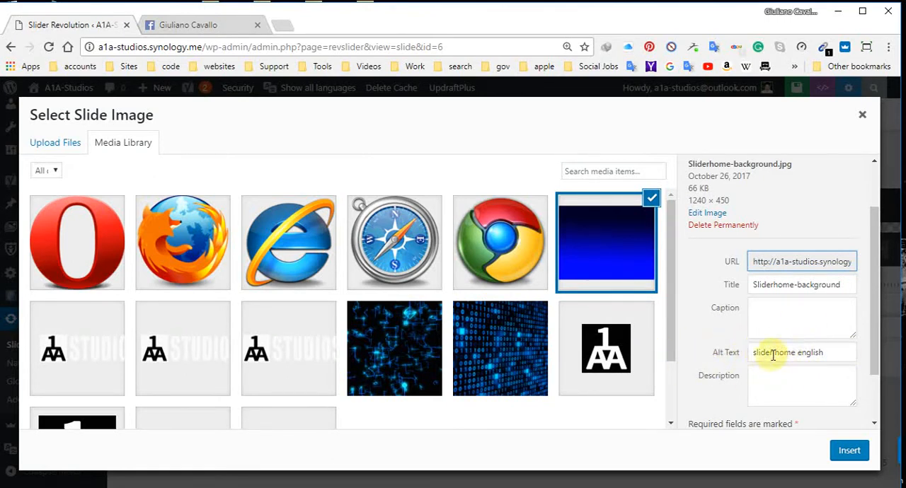
pyautogui.click(850, 450)
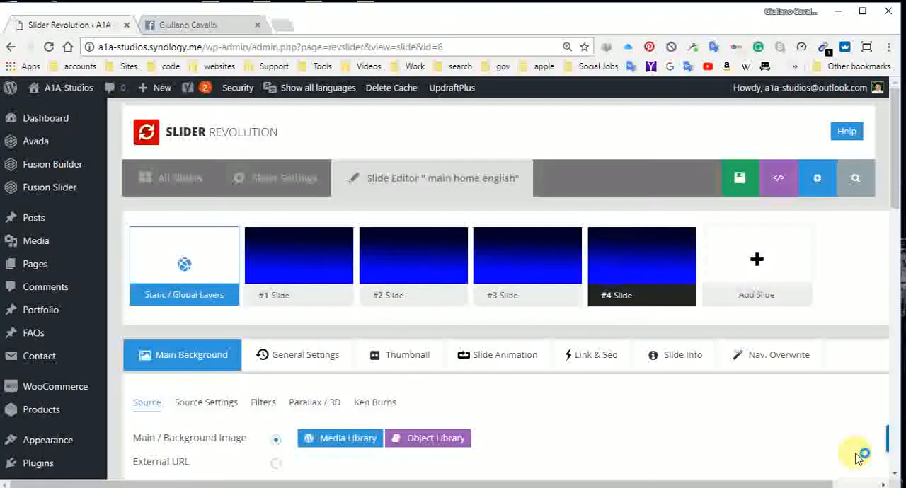
pyautogui.moveTo(644, 243)
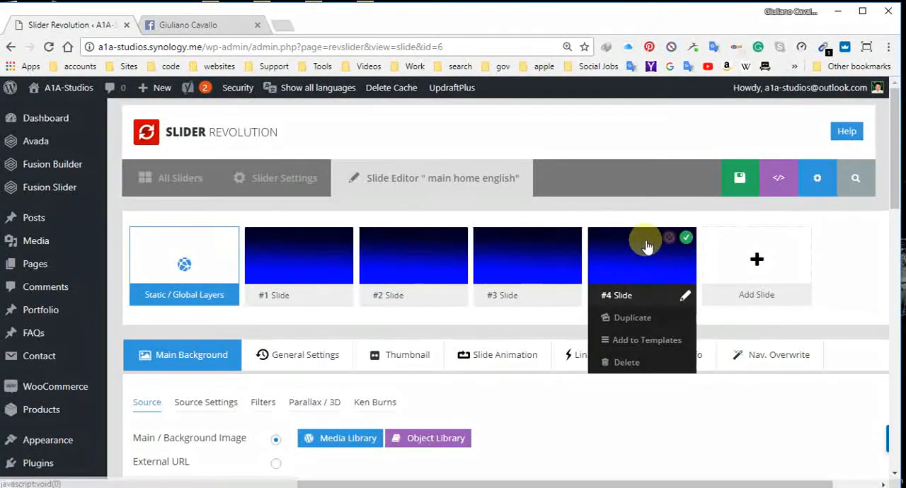
pyautogui.click(721, 183)
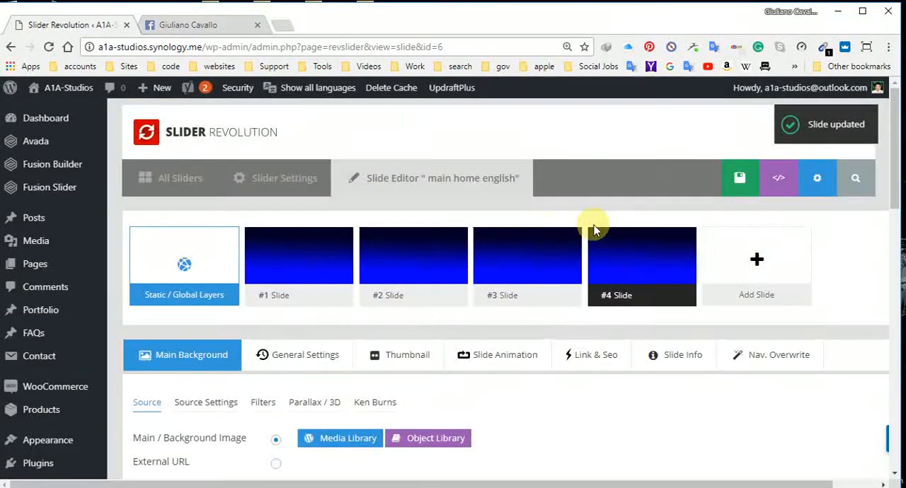
# Step: Open slide #1 for editing and delete its "Under construction" text layer
pyautogui.moveTo(543, 248)
pyautogui.moveTo(283, 256)
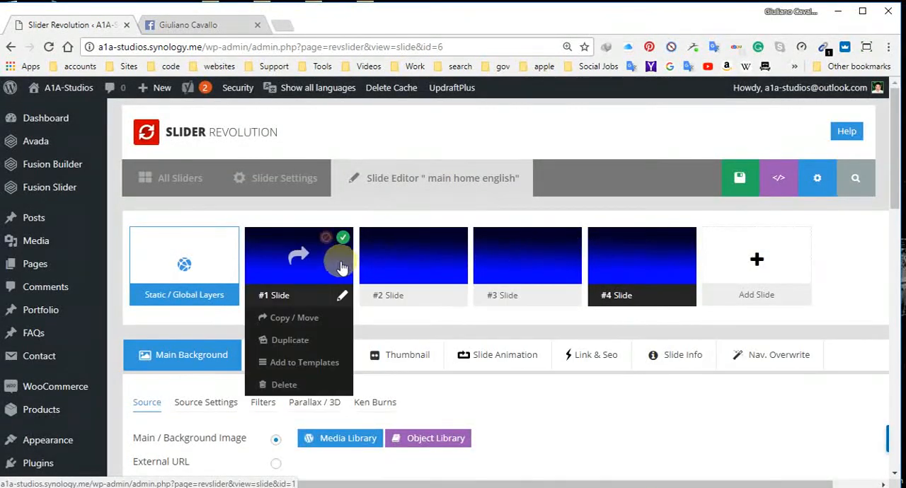
pyautogui.click(280, 261)
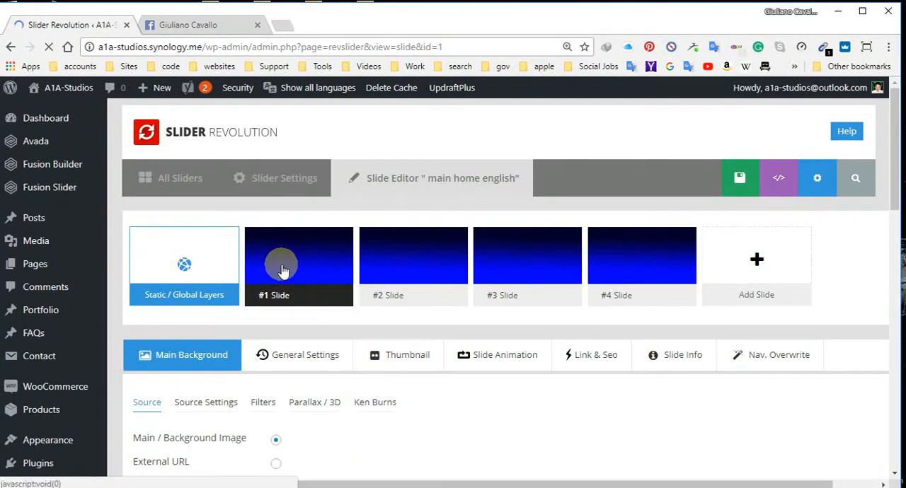
pyautogui.scroll(-1, 368, 271)
pyautogui.scroll(-6, 323, 304)
pyautogui.scroll(3, 360, 307)
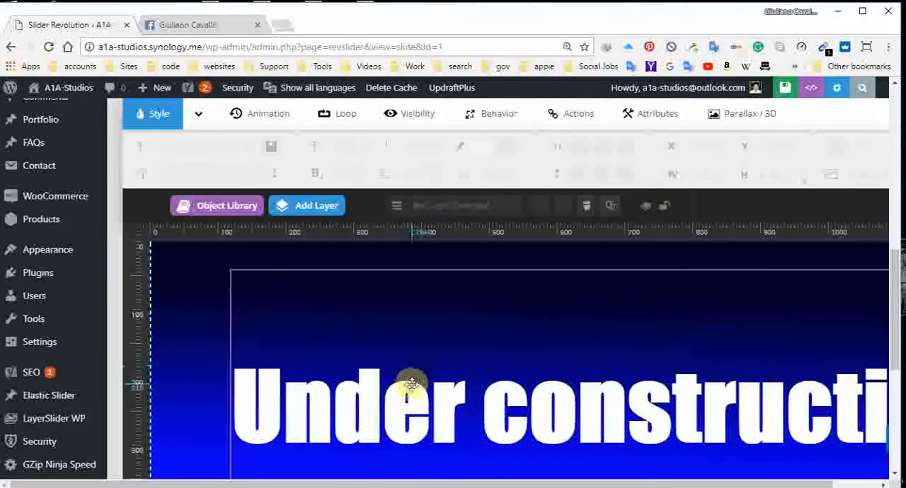
pyautogui.click(410, 393)
pyautogui.press('Delete')
pyautogui.click(504, 117)
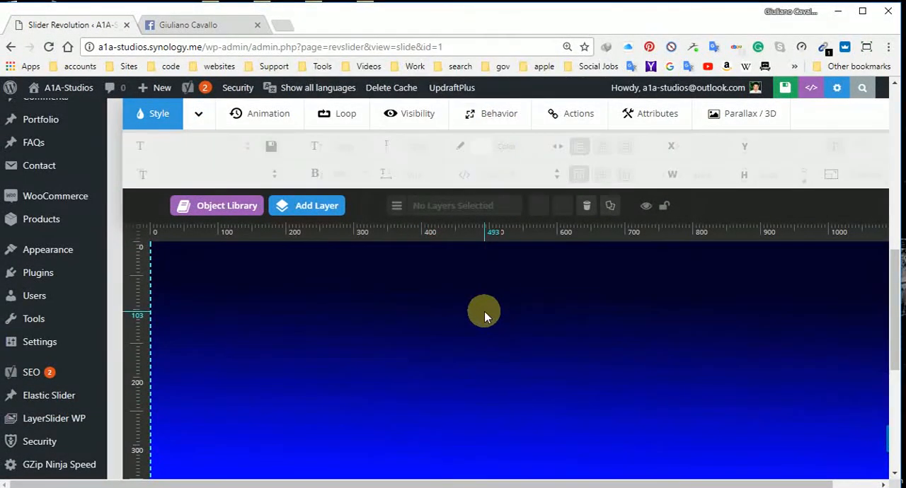
# Step: Examine slide #1's empty canvas and its dashed layer-grid boundaries at different page zoom levels, ending at 75%
pyautogui.scroll(-3, 484, 311)
pyautogui.scroll(3, 485, 307)
pyautogui.scroll(1, 496, 317)
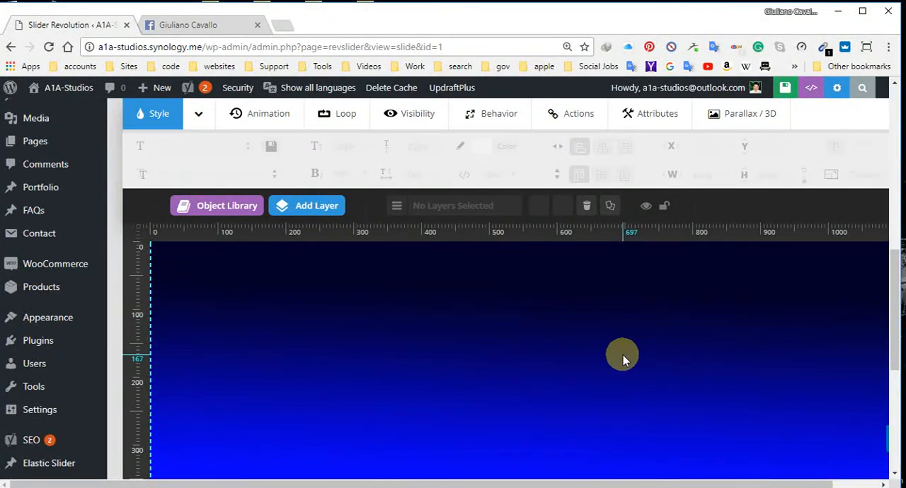
pyautogui.hotkey('ctrl', '-')
pyautogui.hotkey('ctrl', '-')
pyautogui.hotkey('ctrl', '-')
pyautogui.hotkey('ctrl', '-')
pyautogui.hotkey('ctrl', '-')
pyautogui.hotkey('ctrl', '-')
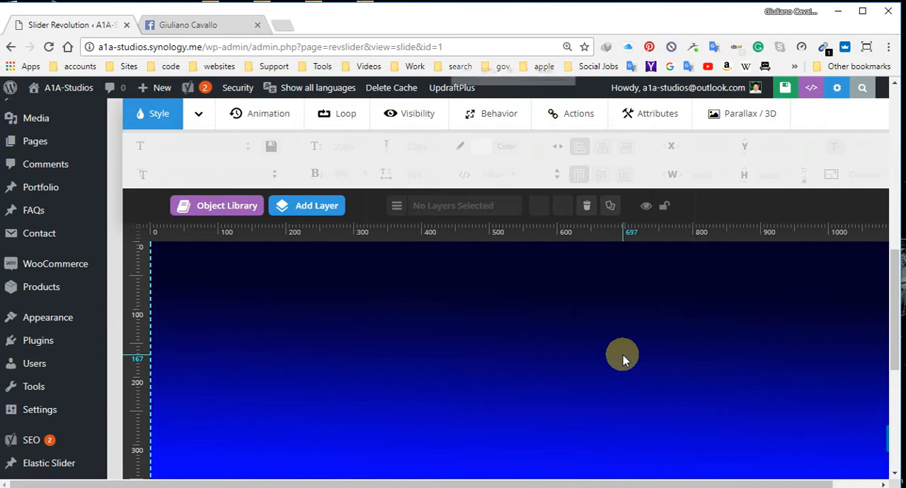
pyautogui.hotkey('ctrl', '-')
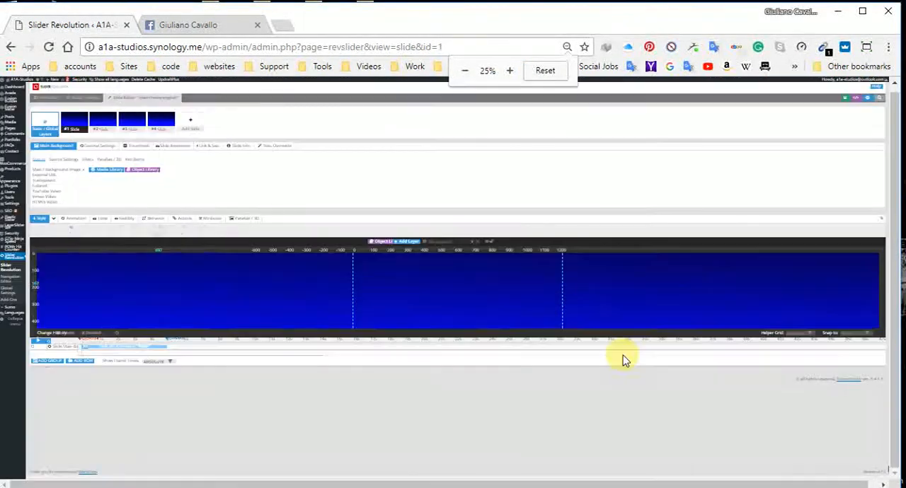
pyautogui.hotkey('ctrl', '+')
pyautogui.hotkey('ctrl', '+')
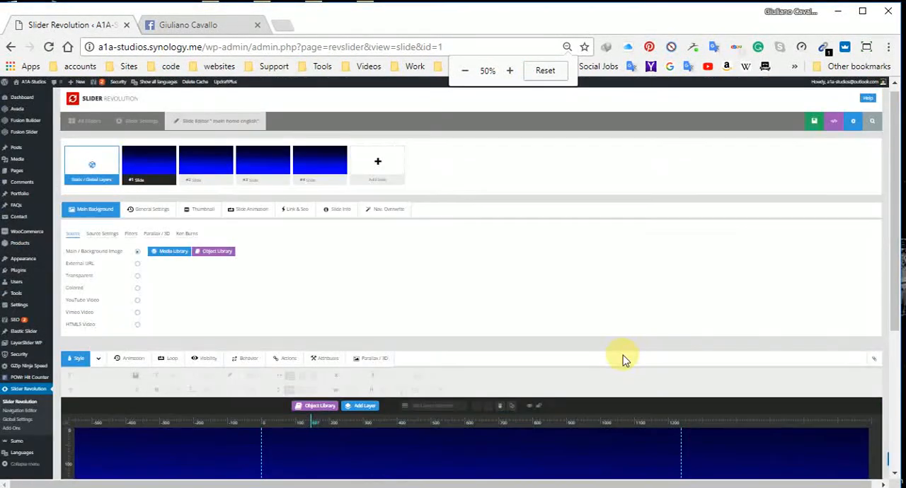
pyautogui.scroll(-3, 615, 352)
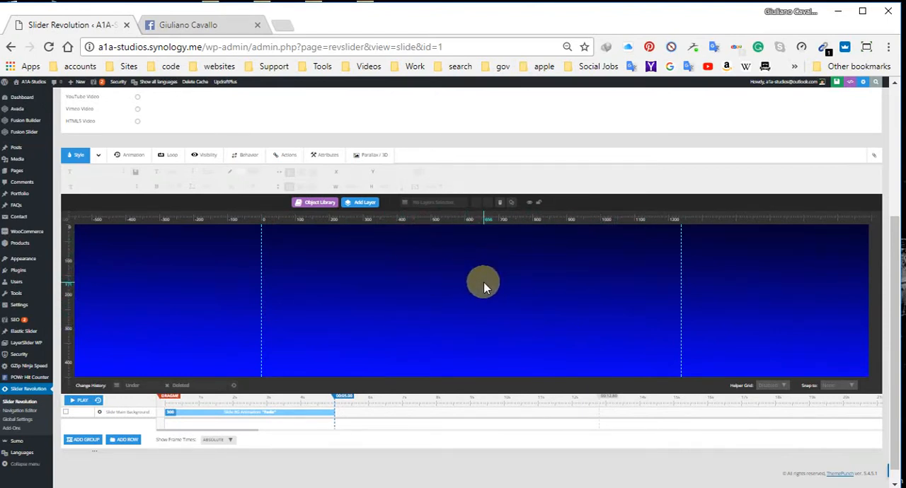
pyautogui.scroll(-1, 464, 308)
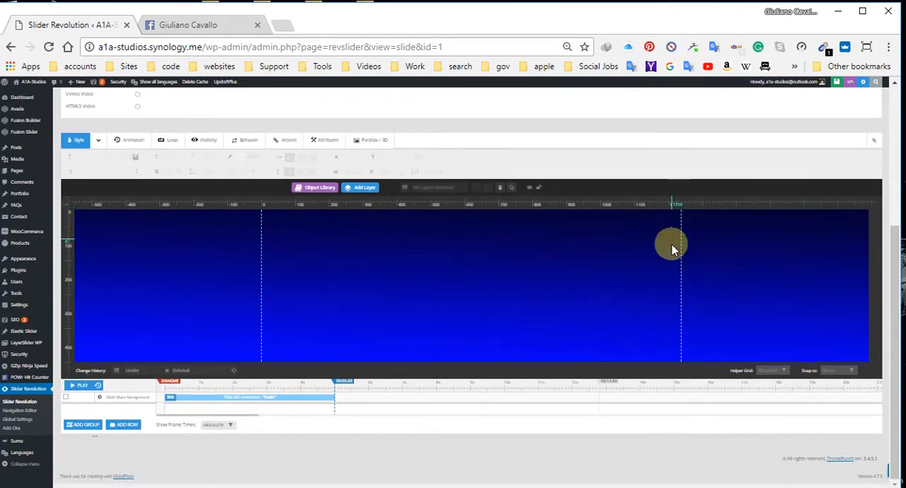
pyautogui.scroll(3, 680, 233)
pyautogui.scroll(-3, 681, 240)
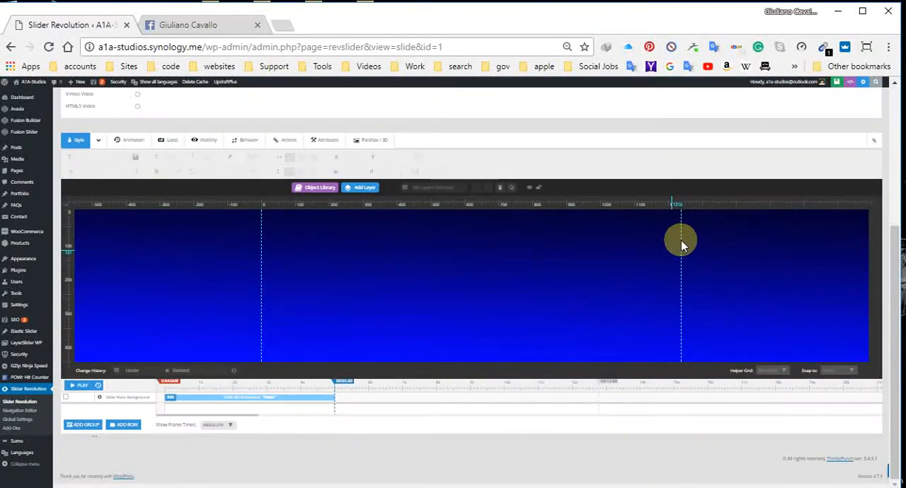
pyautogui.scroll(2, 682, 246)
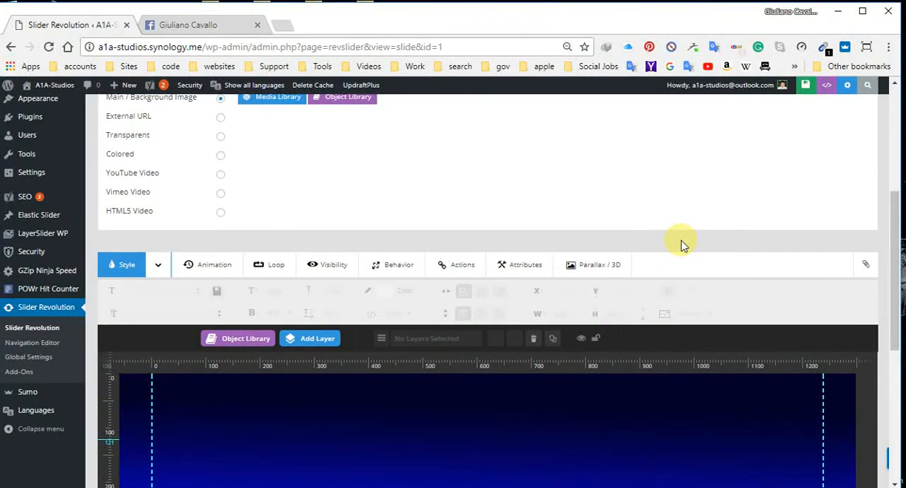
pyautogui.hotkey('ctrl', '-')
pyautogui.hotkey('ctrl', '-')
pyautogui.hotkey('ctrl', '-')
pyautogui.hotkey('ctrl', '-')
pyautogui.hotkey('ctrl', '-')
pyautogui.hotkey('ctrl', '-')
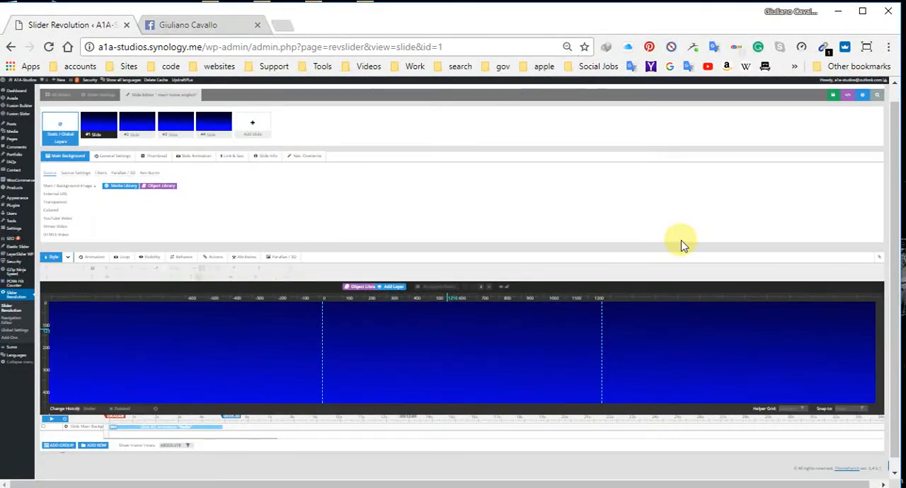
pyautogui.hotkey('ctrl', '+')
pyautogui.hotkey('ctrl', '+')
pyautogui.hotkey('ctrl', '+')
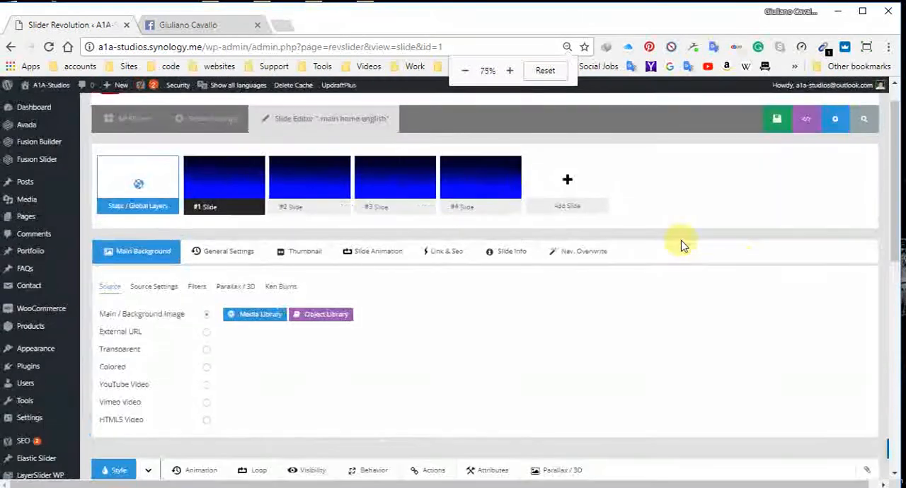
pyautogui.scroll(-4, 632, 425)
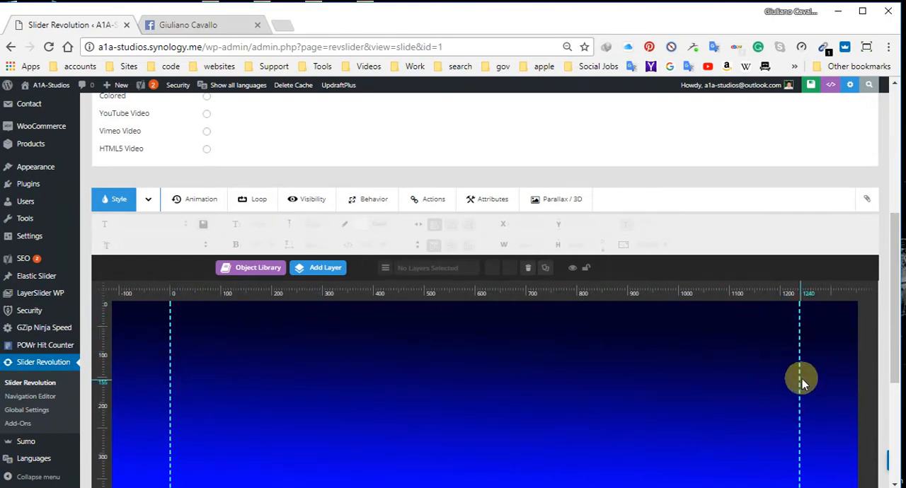
pyautogui.scroll(-1, 736, 364)
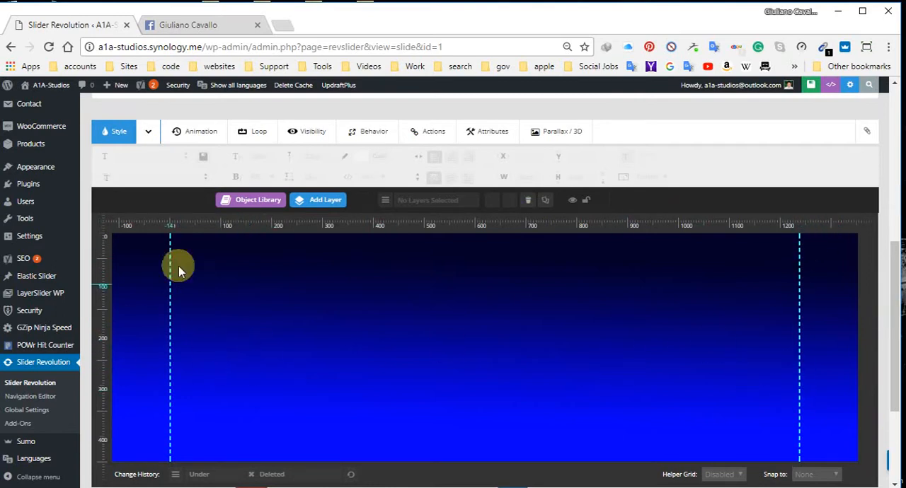
# Step: Add the "google browser" image 5911-256x256x32.png from the media library as an image layer on slide #1
pyautogui.click(318, 198)
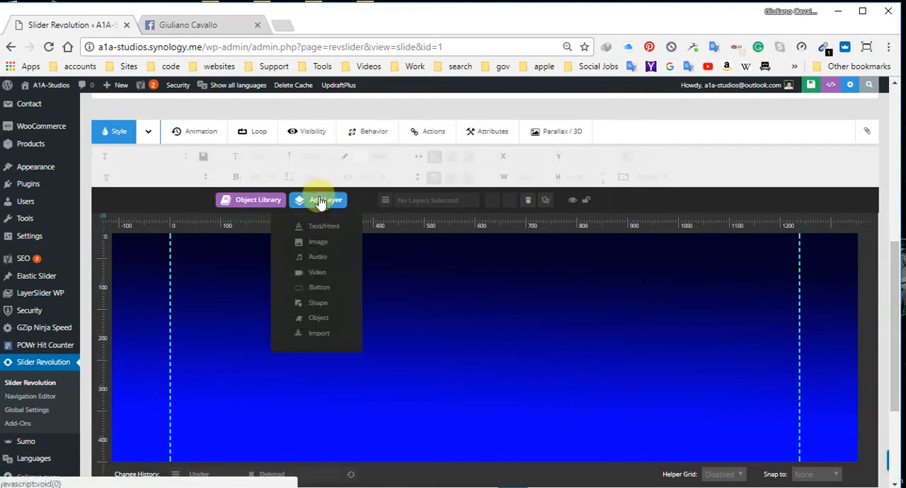
pyautogui.click(318, 243)
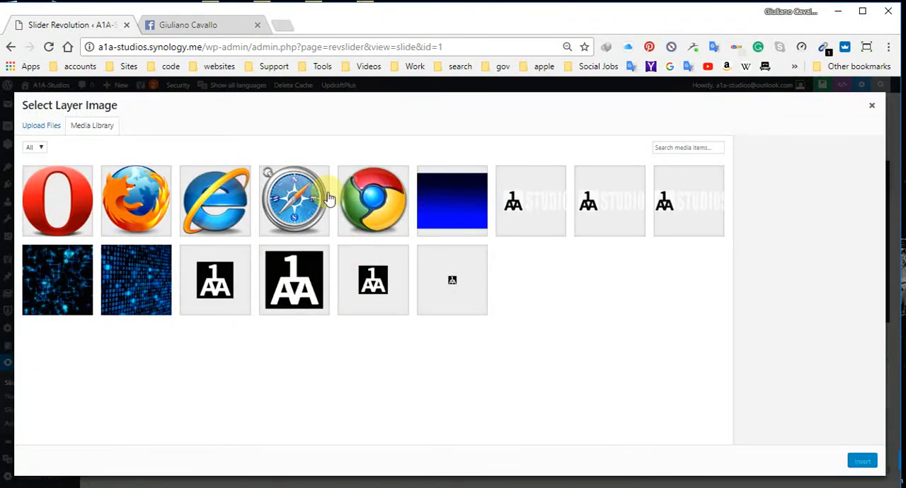
pyautogui.click(375, 216)
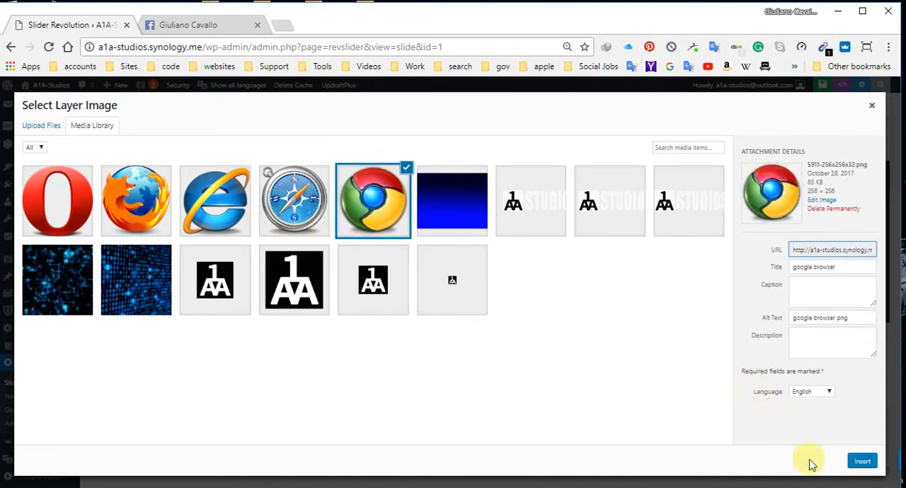
pyautogui.click(860, 461)
# Step: Add browser_safari.png as an image layer and place it beside the Chrome logo at about X 415 px, Y 90 px
pyautogui.moveTo(306, 199)
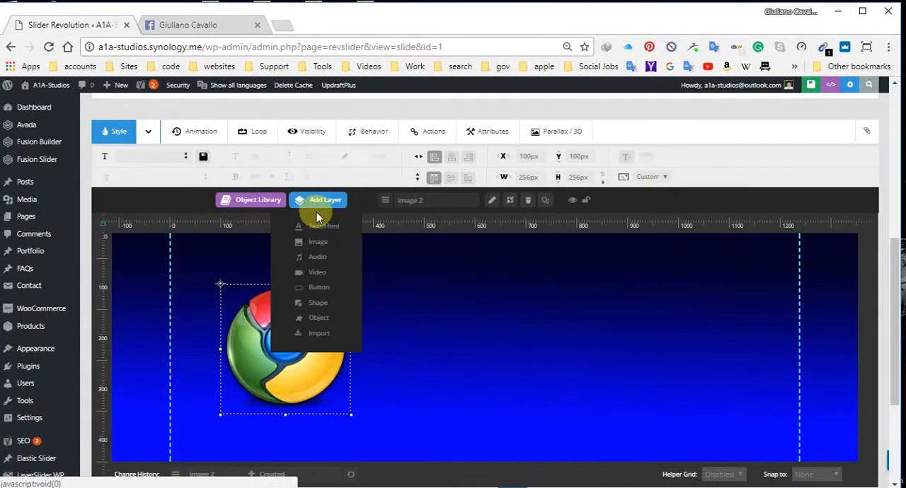
pyautogui.click(318, 242)
pyautogui.click(322, 192)
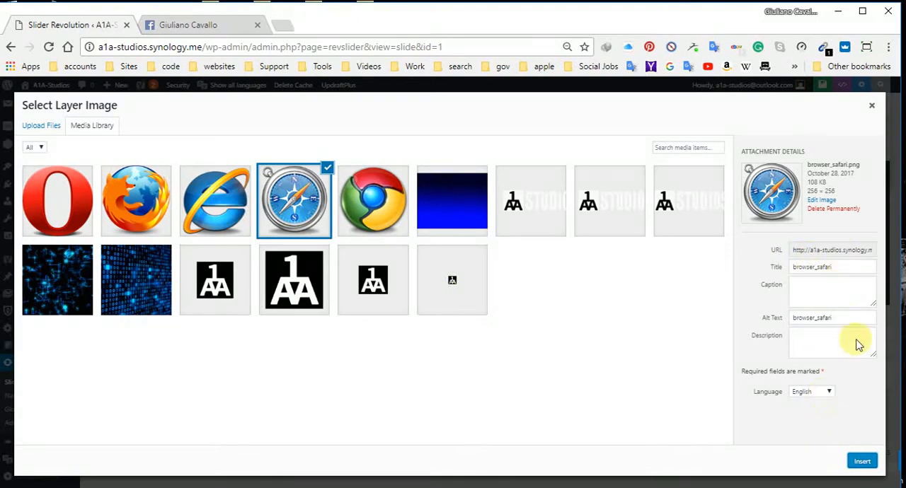
pyautogui.click(862, 462)
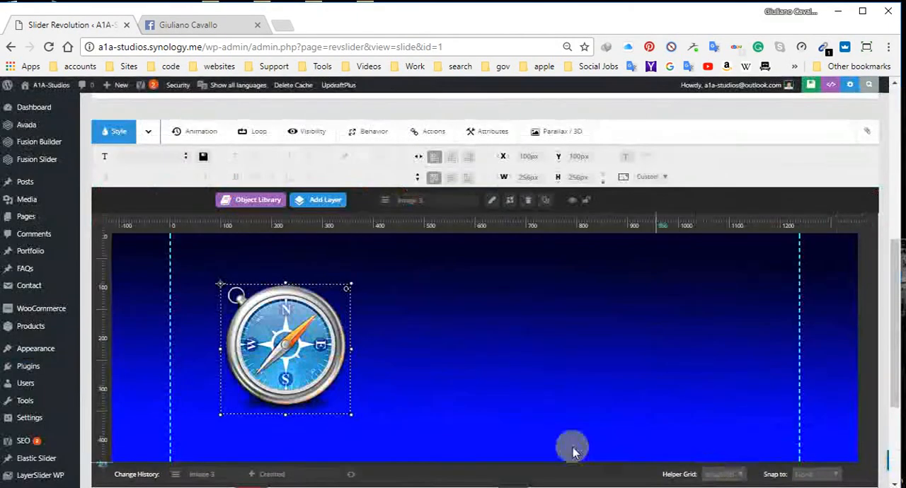
pyautogui.moveTo(274, 326); pyautogui.dragTo(434, 322)
# Step: Add Browsers_003.png, the Explorer logo, as an image layer and place it at about X 672 px, Y 101 px
pyautogui.moveTo(318, 199)
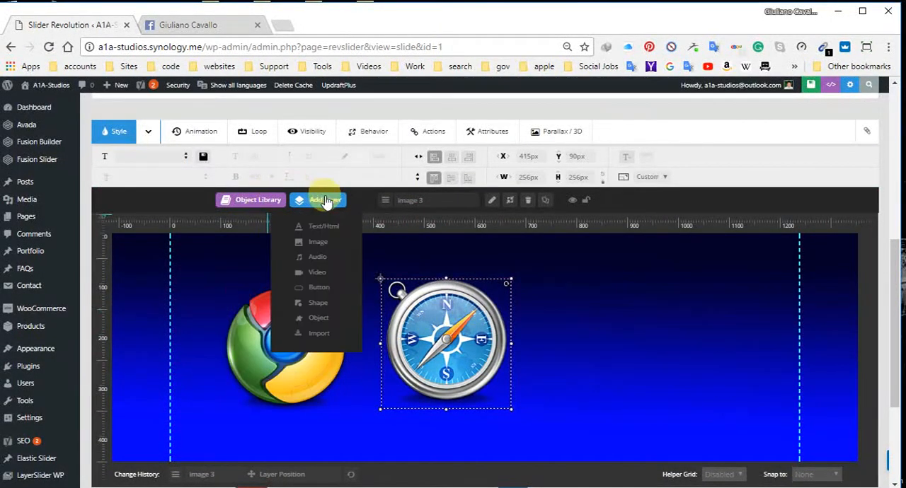
pyautogui.click(320, 242)
pyautogui.click(216, 202)
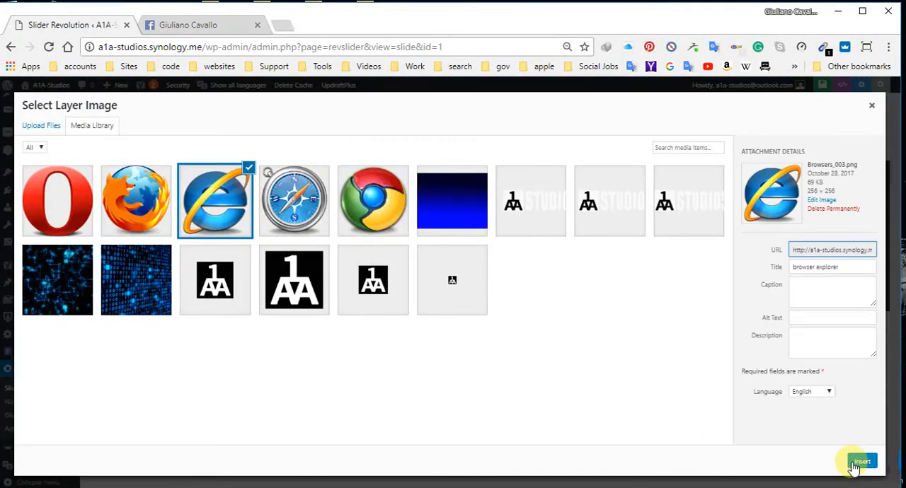
pyautogui.click(860, 462)
pyautogui.moveTo(292, 327); pyautogui.dragTo(584, 329)
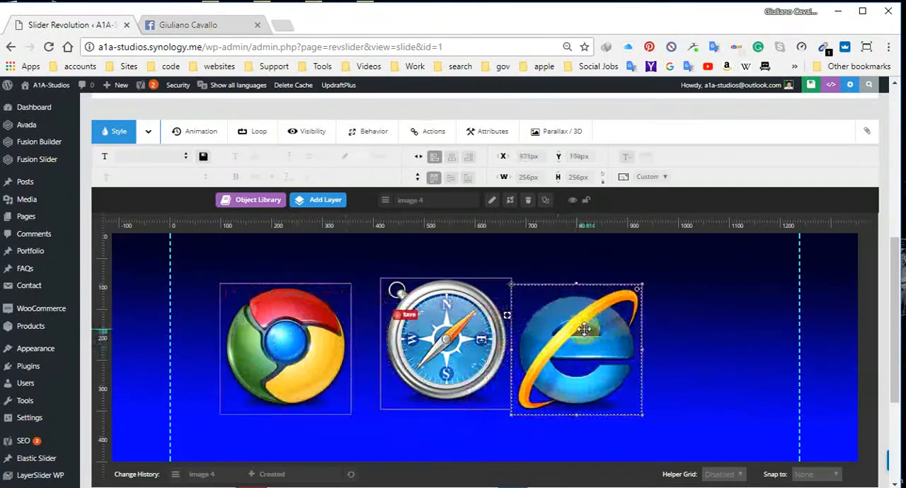
# Step: Add firefox.png as an image layer and move it to about X 856 px, Y 128 px, partly over the Explorer logo
pyautogui.moveTo(324, 203)
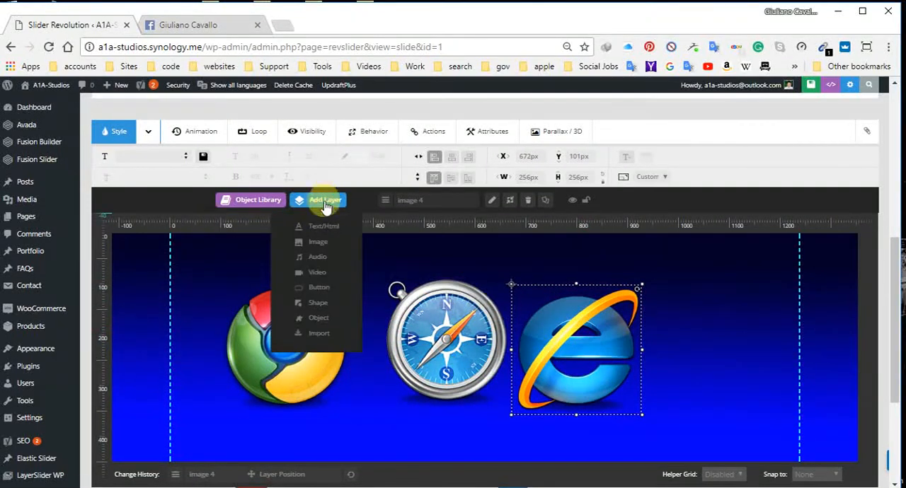
pyautogui.click(318, 244)
pyautogui.click(127, 200)
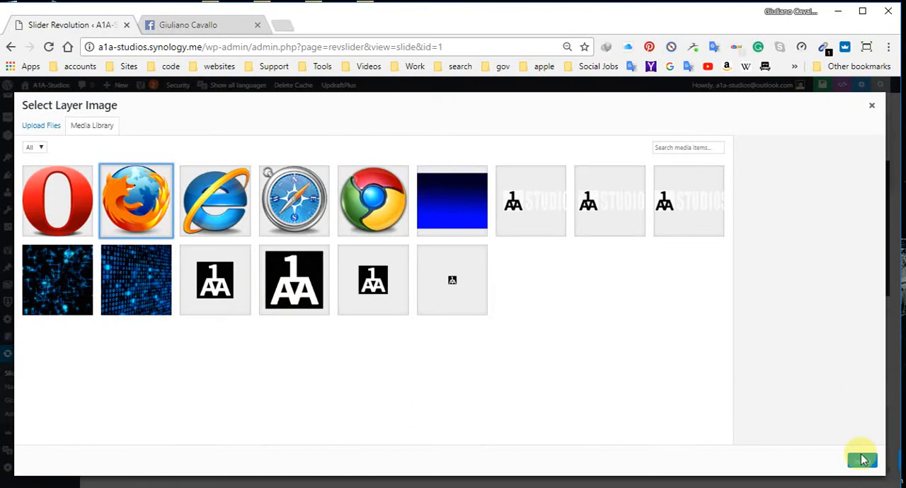
pyautogui.click(131, 212)
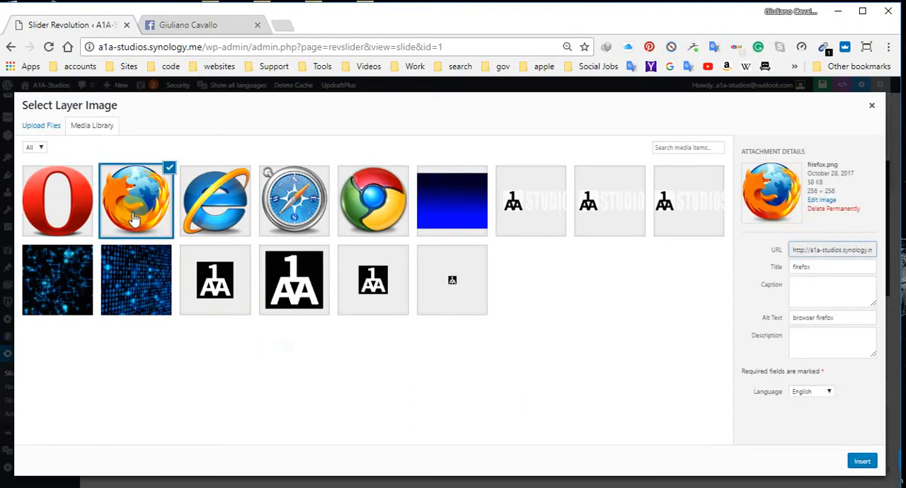
pyautogui.click(859, 463)
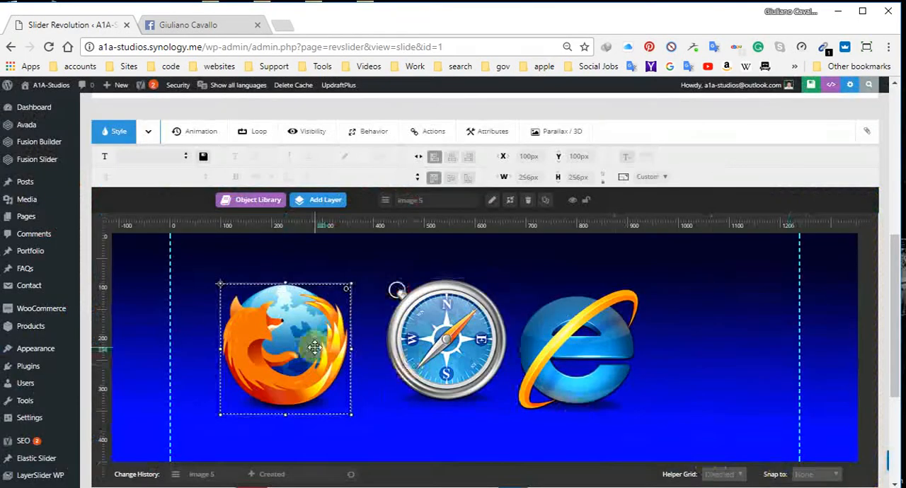
pyautogui.moveTo(283, 349); pyautogui.dragTo(680, 368)
# Step: Add Opera-icon-high-res.png as an image layer and move it to about X 914 px, Y 19 px
pyautogui.moveTo(326, 205)
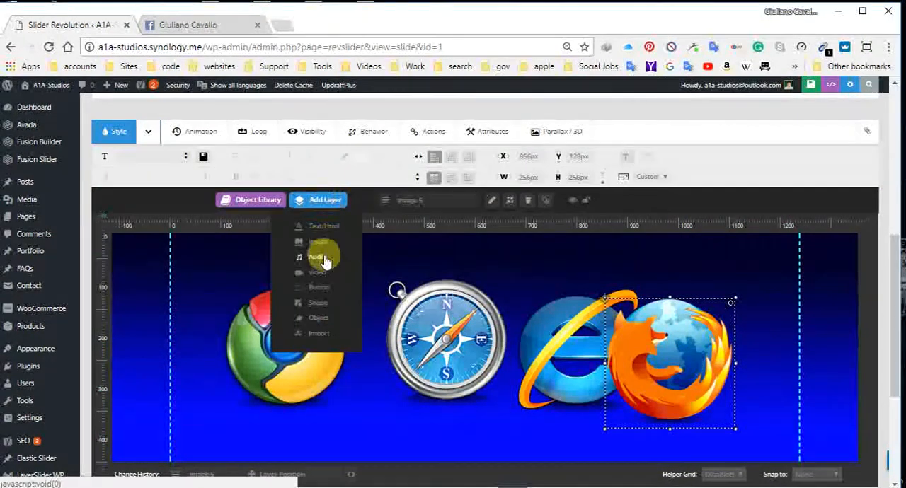
pyautogui.click(318, 243)
pyautogui.click(57, 207)
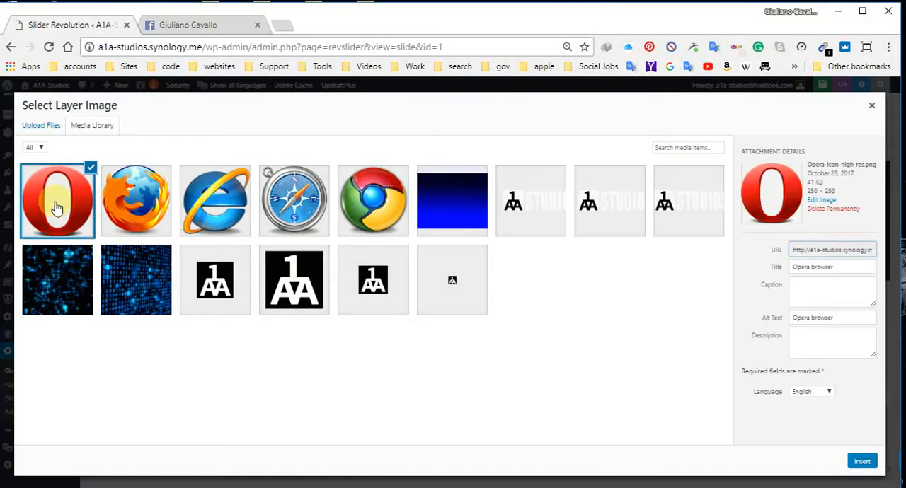
pyautogui.click(862, 461)
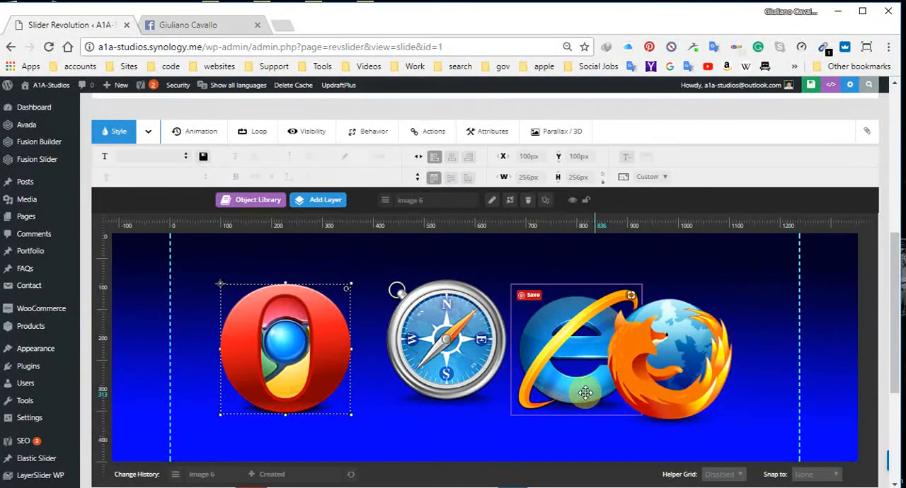
pyautogui.scroll(-2, 501, 316)
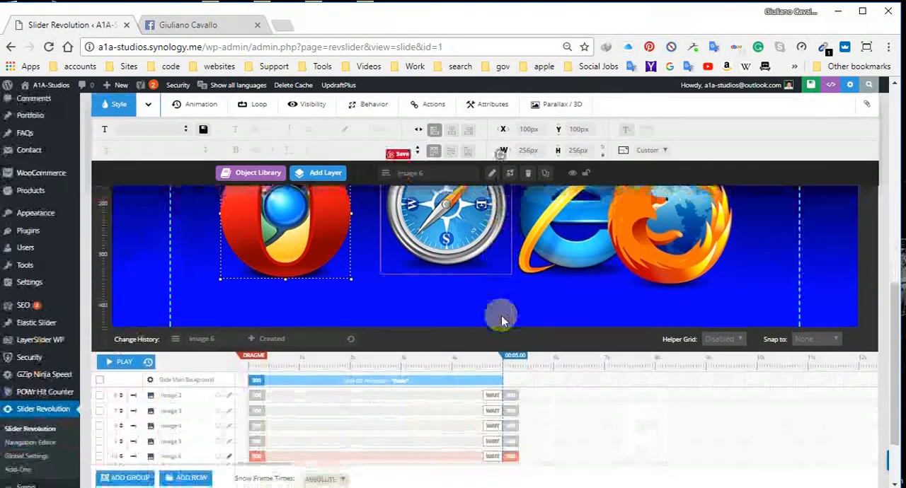
pyautogui.scroll(2, 501, 315)
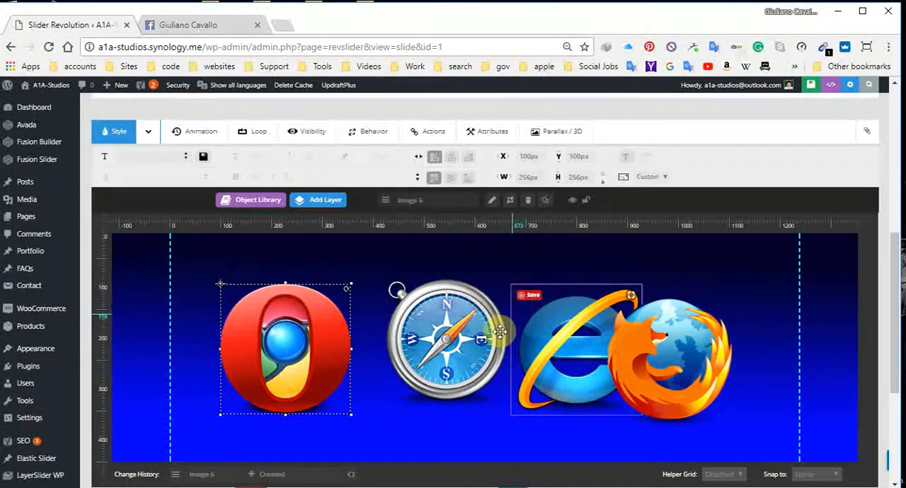
pyautogui.moveTo(292, 353); pyautogui.dragTo(712, 299)
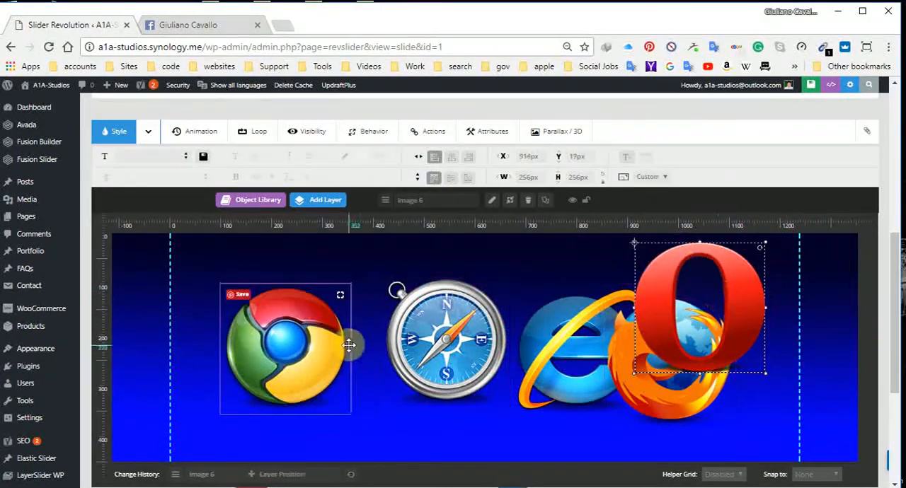
# Step: Rearrange the logos across the slide from left to right: Explorer, Firefox, Chrome lower in the middle, Safari, and Opera near the right grid boundary
pyautogui.moveTo(285, 354); pyautogui.dragTo(473, 392)
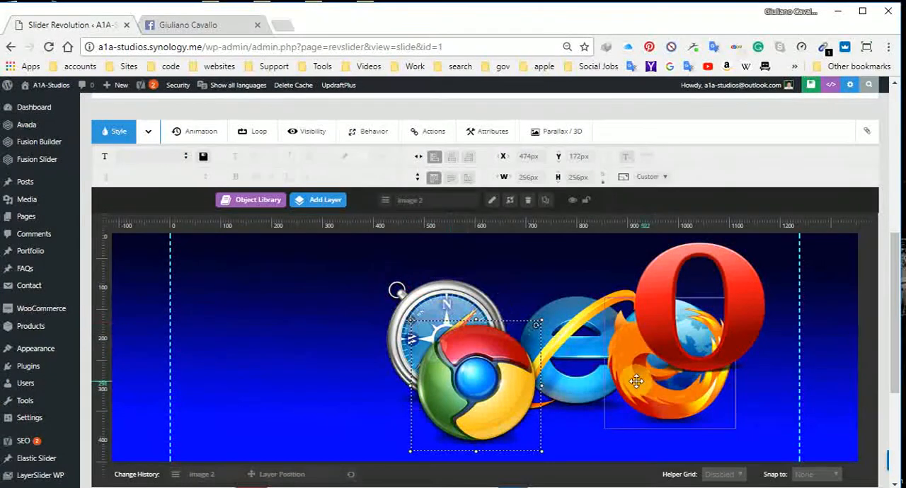
pyautogui.moveTo(639, 379); pyautogui.dragTo(319, 359)
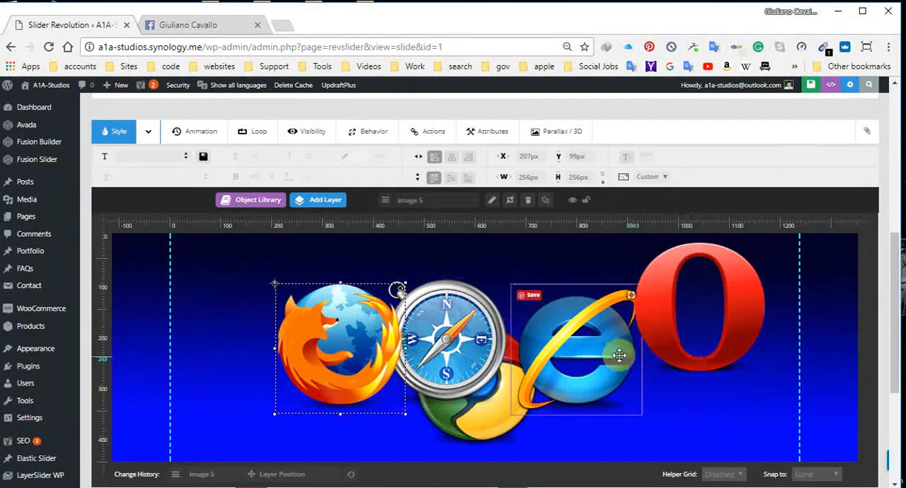
pyautogui.moveTo(584, 355); pyautogui.dragTo(247, 313)
pyautogui.moveTo(467, 358); pyautogui.dragTo(613, 372)
pyautogui.moveTo(716, 312); pyautogui.dragTo(765, 314)
# Step: Enlarge the Chrome logo slightly and reposition it between the Firefox and Safari logos
pyautogui.click(481, 385)
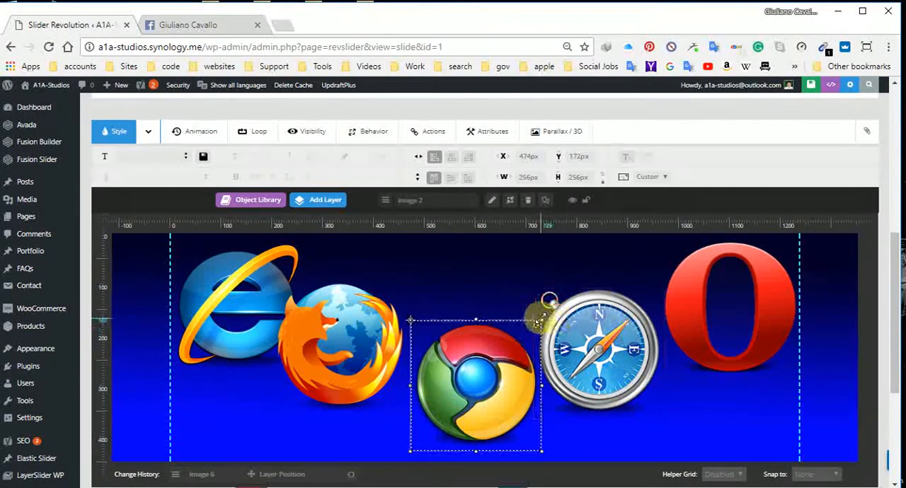
pyautogui.moveTo(544, 316); pyautogui.dragTo(567, 320)
pyautogui.moveTo(504, 374)
pyautogui.mouseDown()
pyautogui.moveTo(497, 358)
pyautogui.moveTo(492, 368)
pyautogui.mouseUp()
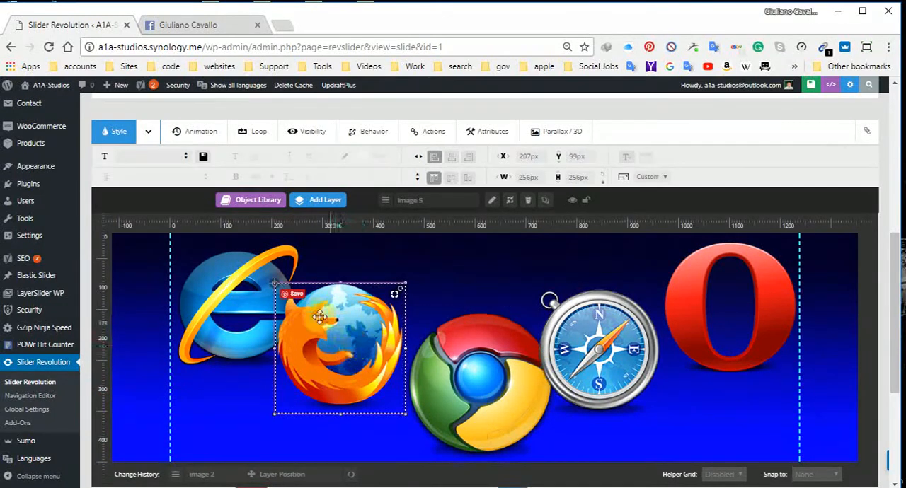
# Step: Shrink the Explorer logo to about 215 px square and the Opera logo similarly, and move Safari to about X 757 px, Y 89 px
pyautogui.click(244, 293)
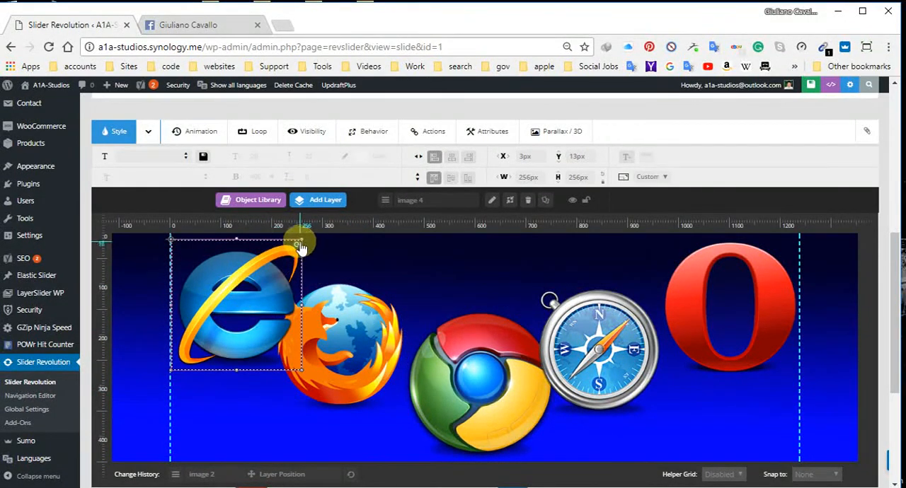
pyautogui.moveTo(303, 241); pyautogui.dragTo(283, 265)
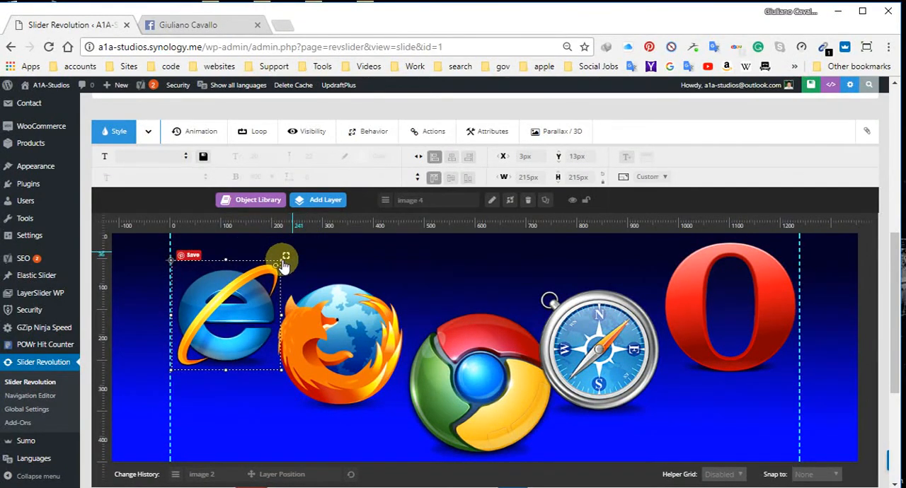
pyautogui.click(698, 304)
pyautogui.moveTo(795, 243); pyautogui.dragTo(785, 257)
pyautogui.moveTo(612, 349); pyautogui.dragTo(634, 340)
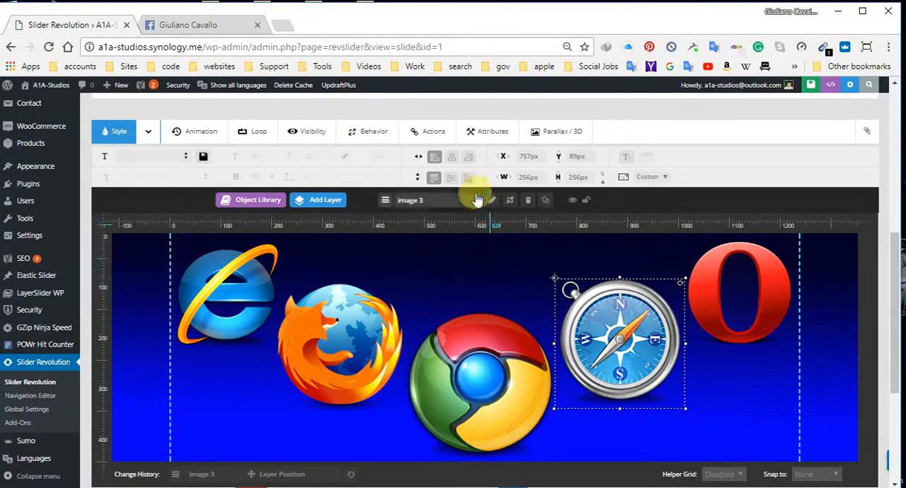
pyautogui.click(486, 141)
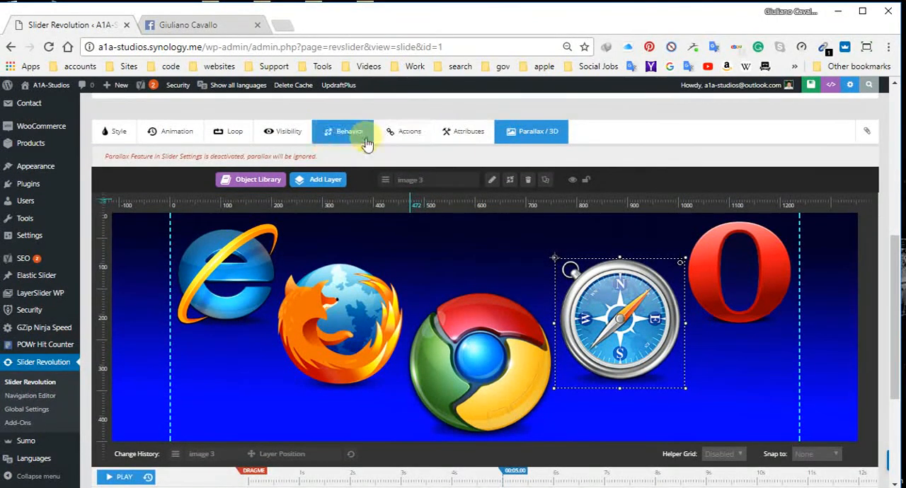
pyautogui.click(350, 138)
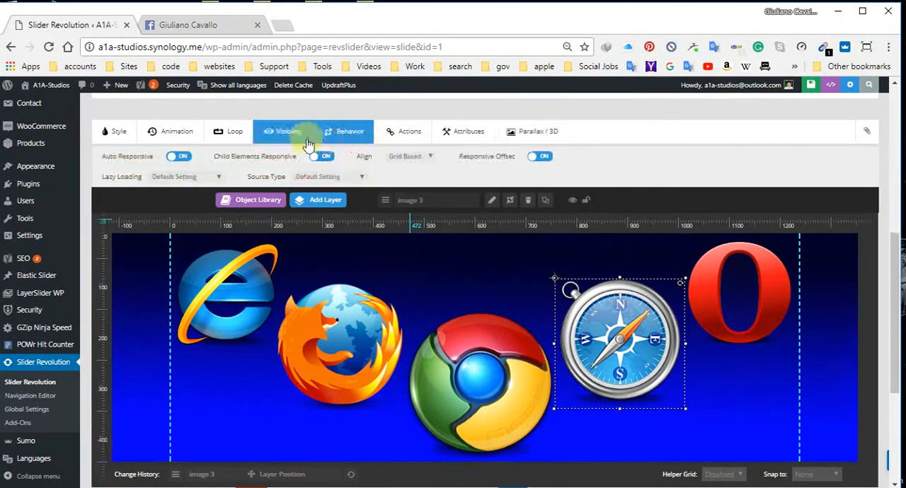
pyautogui.click(282, 138)
pyautogui.click(235, 131)
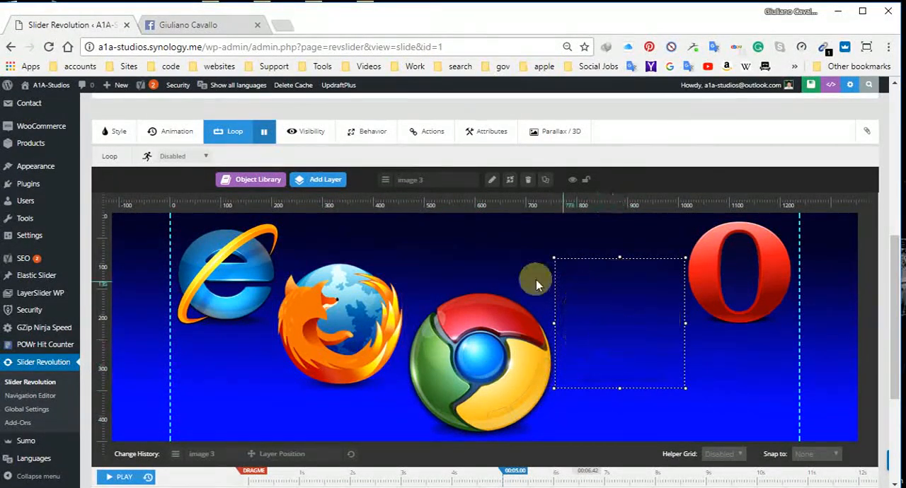
# Step: Nudge the Chrome, Firefox and Opera logos by a few pixels to even out the spacing between the logos
pyautogui.click(487, 344)
pyautogui.moveTo(500, 372); pyautogui.dragTo(496, 369)
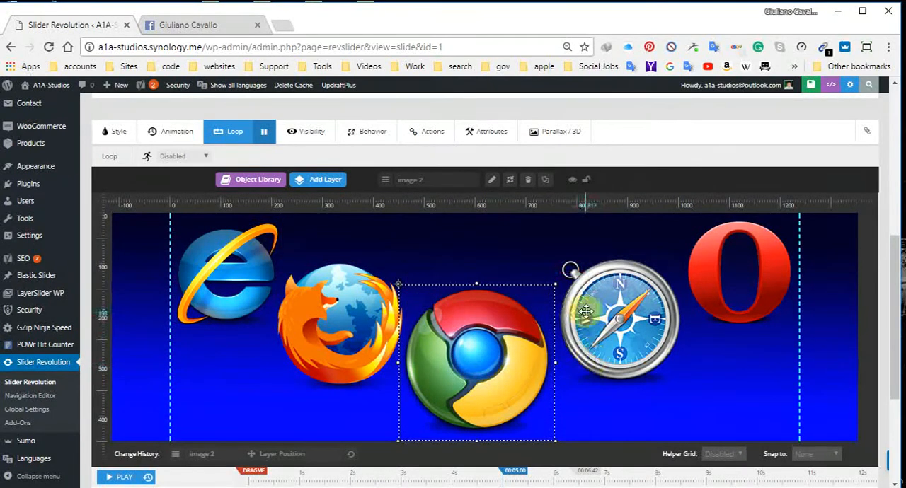
pyautogui.moveTo(330, 334); pyautogui.dragTo(333, 334)
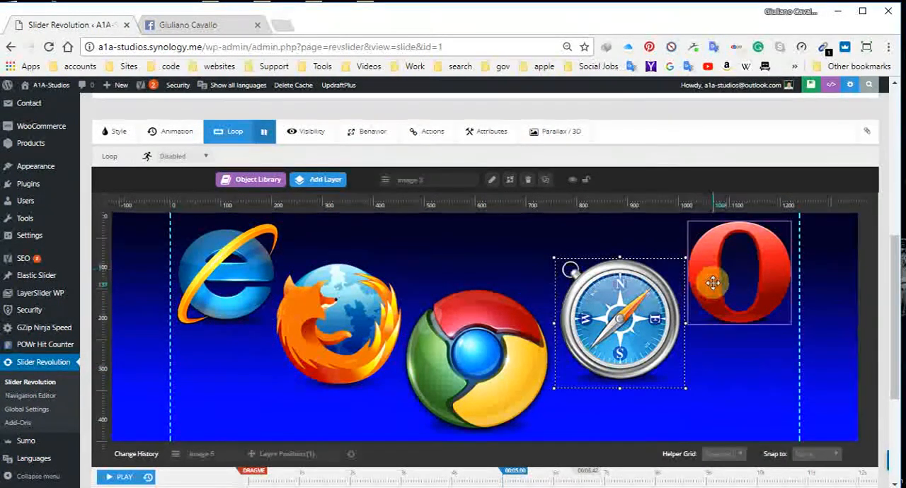
pyautogui.click(752, 255)
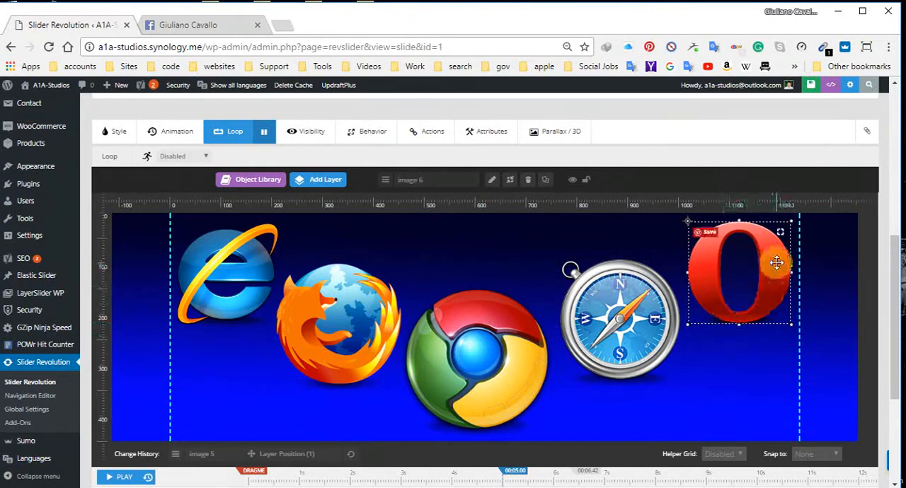
pyautogui.moveTo(770, 265); pyautogui.dragTo(772, 265)
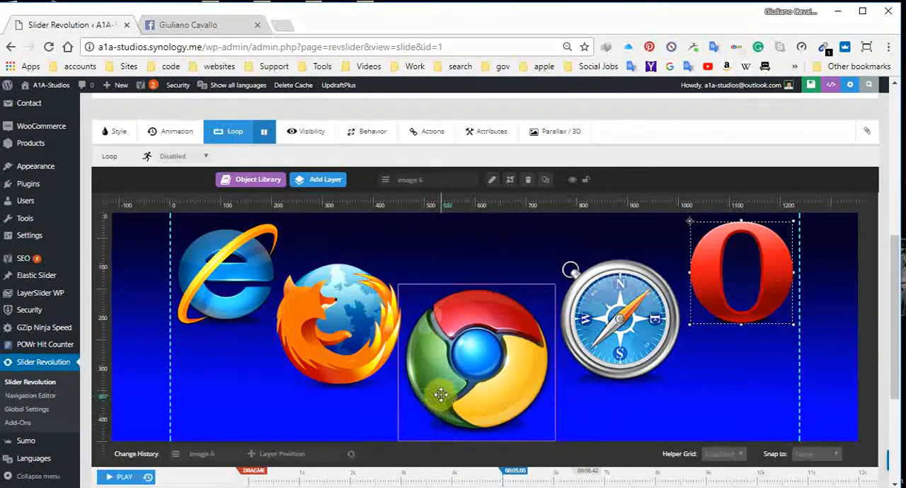
# Step: Shrink the Chrome logo slightly and shift it a little lower between the Firefox and Safari logos
pyautogui.scroll(-2, 542, 350)
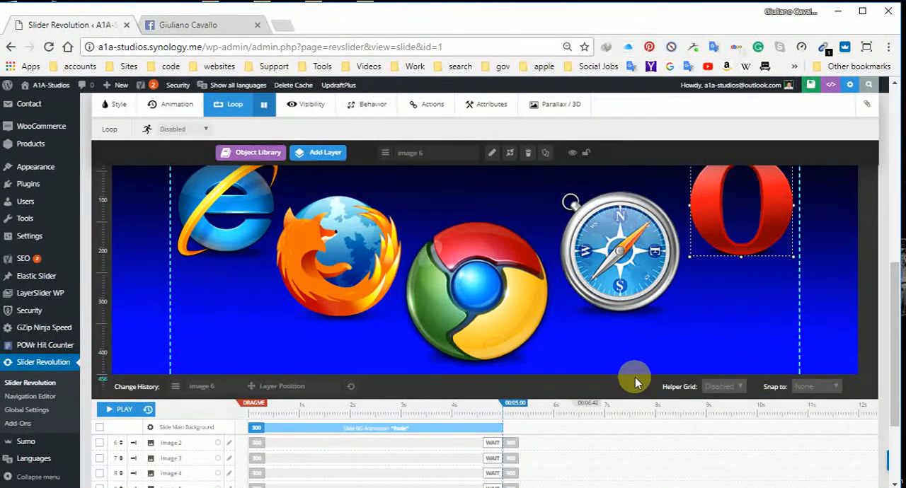
pyautogui.scroll(2, 461, 289)
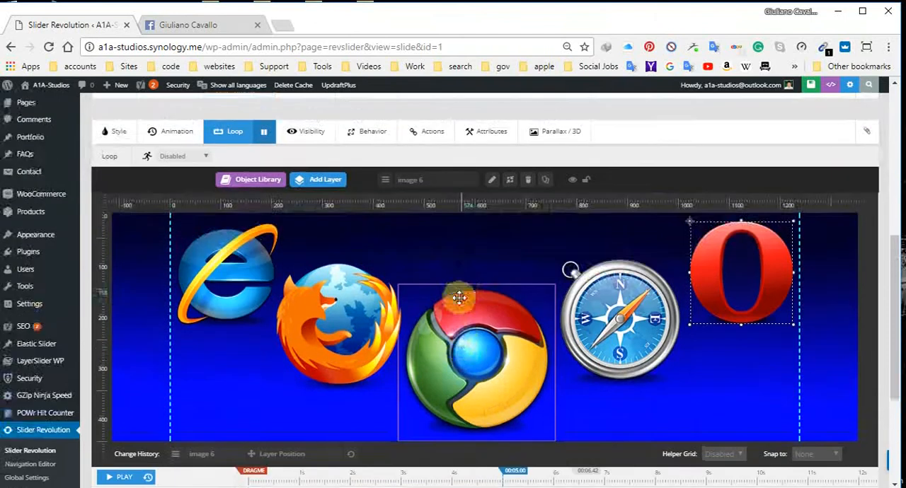
pyautogui.click(451, 354)
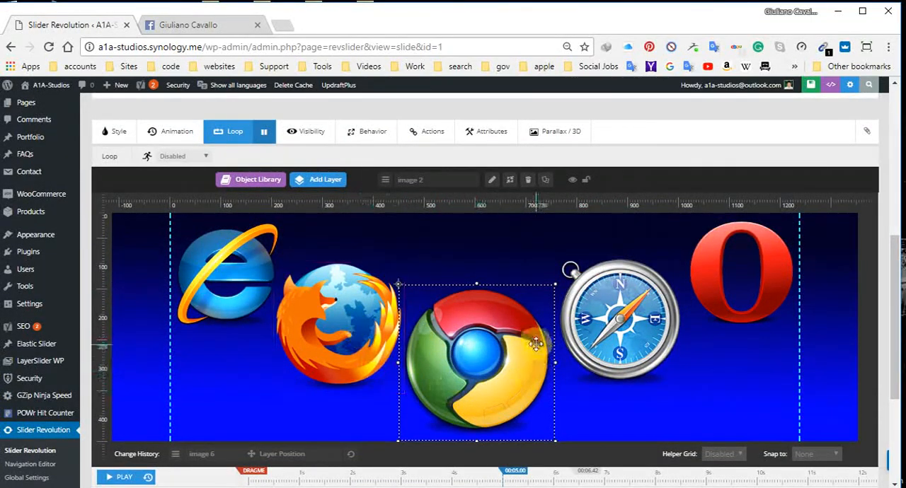
pyautogui.moveTo(555, 285); pyautogui.dragTo(538, 298)
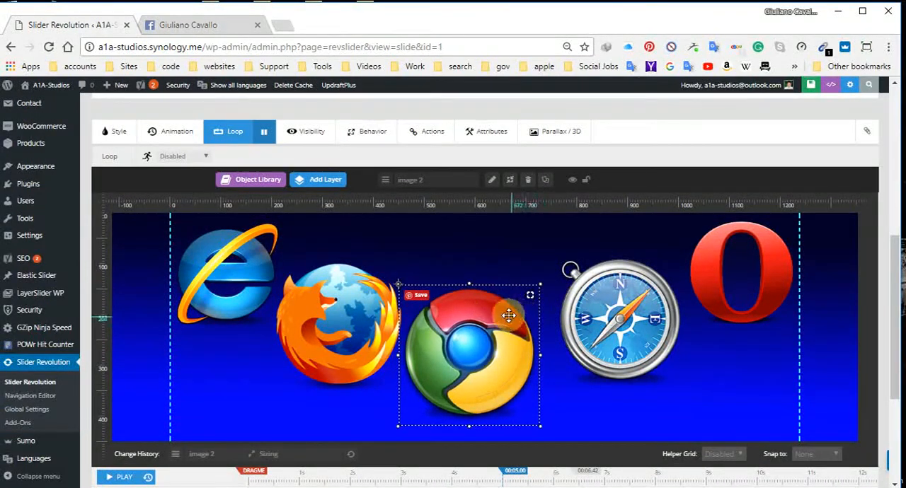
pyautogui.moveTo(489, 353); pyautogui.dragTo(494, 361)
# Step: Shrink the Firefox logo slightly and move it a little lower and closer to the Chrome logo
pyautogui.click(347, 303)
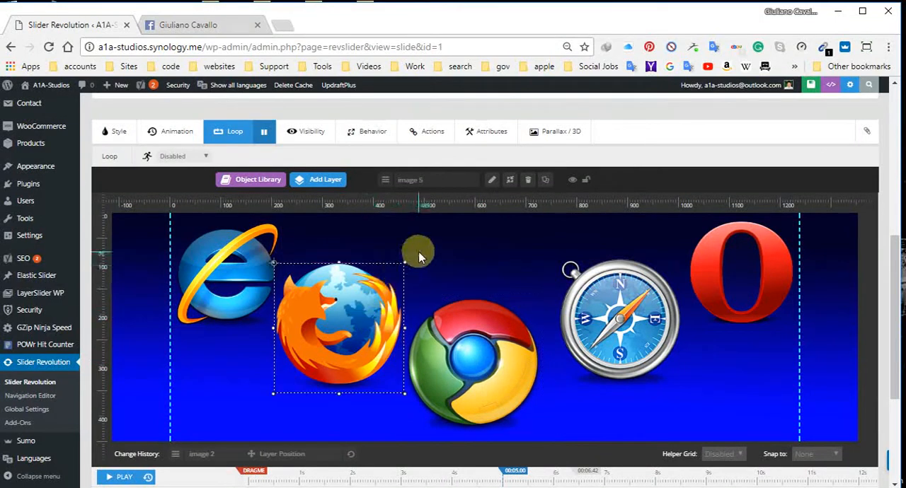
pyautogui.moveTo(400, 267); pyautogui.dragTo(392, 268)
pyautogui.moveTo(342, 319); pyautogui.dragTo(352, 324)
# Step: Shrink the Safari logo slightly and nudge it toward the Chrome logo, keeping its current layer image
pyautogui.click(617, 311)
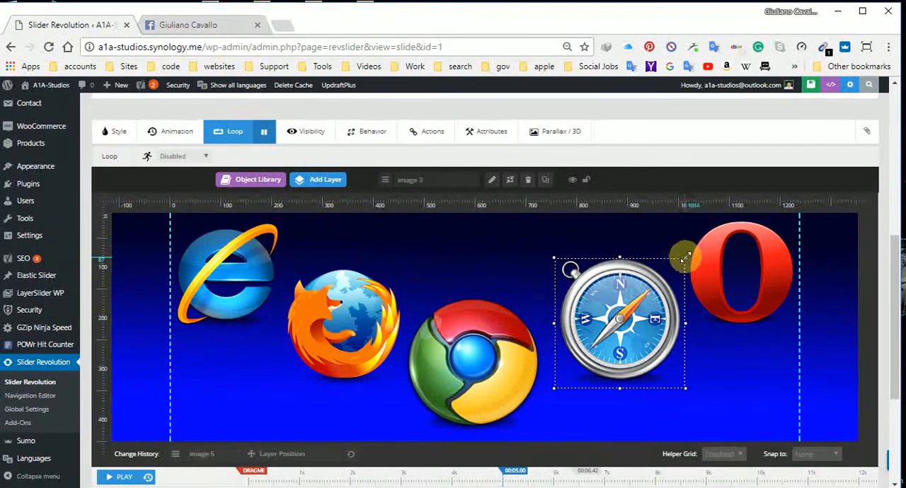
pyautogui.moveTo(685, 257); pyautogui.dragTo(665, 269)
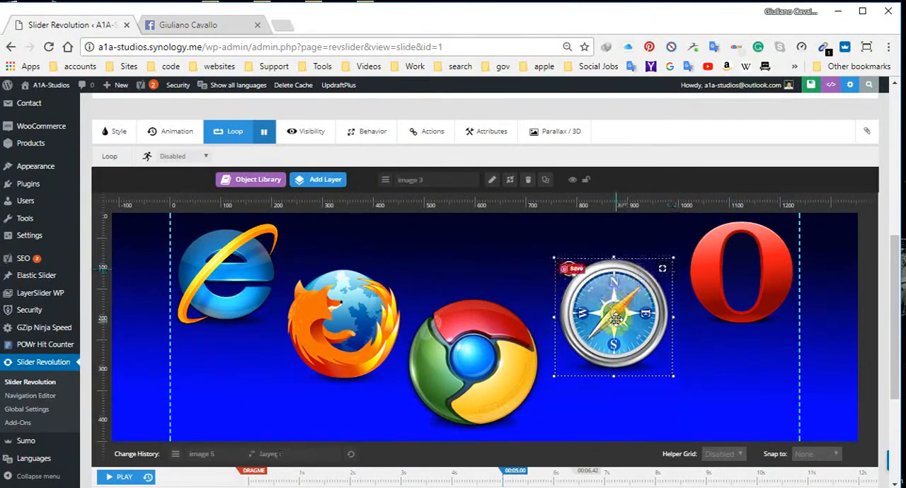
pyautogui.moveTo(617, 319); pyautogui.dragTo(610, 319)
pyautogui.doubleClick(611, 319)
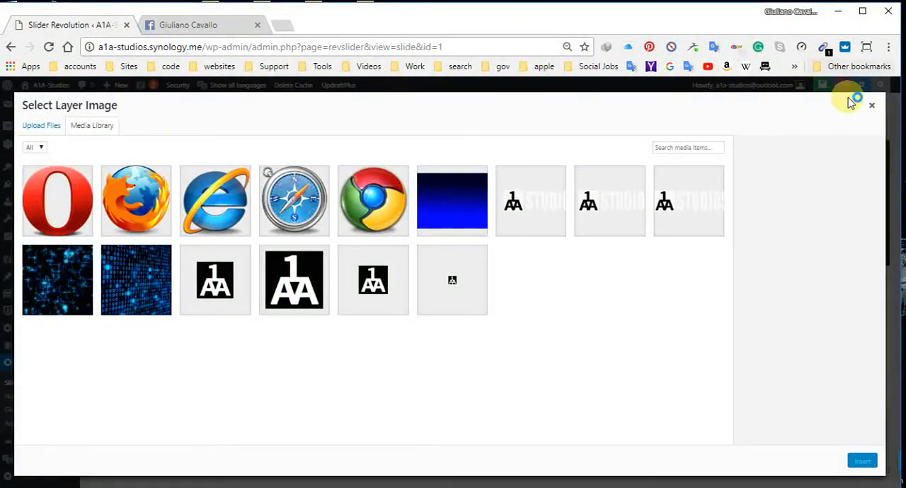
pyautogui.click(868, 111)
# Step: Move the Safari logo over the Firefox and Chrome logos, and nudge it horizontally back into the gap between Chrome and Opera
pyautogui.moveTo(609, 325); pyautogui.dragTo(419, 347)
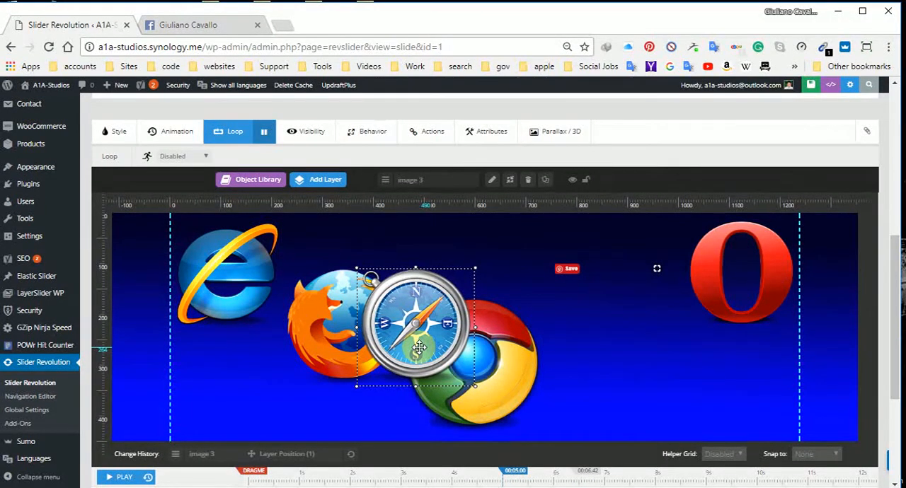
pyautogui.press('Right')
pyautogui.press('Right')
pyautogui.press('Right')
pyautogui.press('Right')
pyautogui.press('Right')
pyautogui.press('Right')
pyautogui.press('Right')
pyautogui.press('Right')
pyautogui.press('Right')
pyautogui.press('Right')
pyautogui.press('Right')
pyautogui.press('Right')
pyautogui.press('Right')
pyautogui.press('Right')
pyautogui.press('Right')
pyautogui.press('Right')
pyautogui.press('Right')
pyautogui.press('Right')
pyautogui.press('Right')
pyautogui.press('Right')
pyautogui.press('Right')
pyautogui.press('Right')
pyautogui.press('Right')
pyautogui.press('Right')
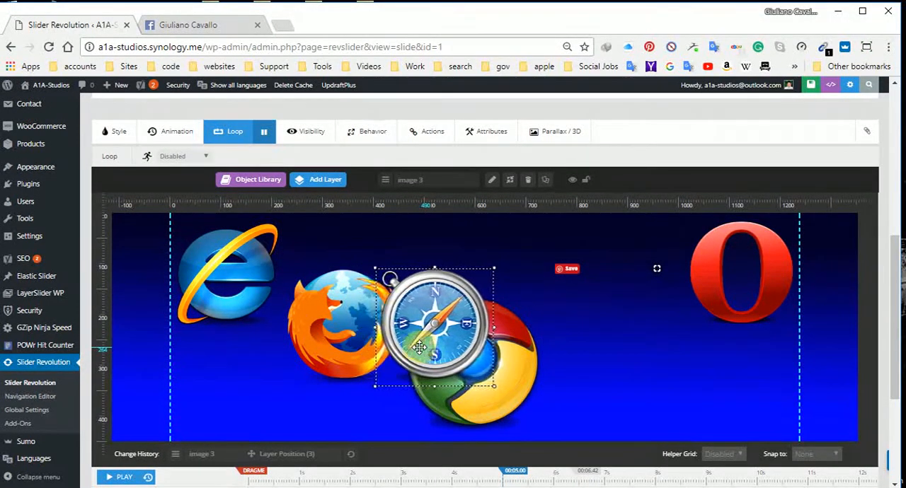
pyautogui.press('Right')
pyautogui.press('Right')
pyautogui.press('Right')
pyautogui.press('Right')
pyautogui.press('Right')
pyautogui.press('Right')
pyautogui.press('Right')
pyautogui.press('Right')
pyautogui.press('Right')
pyautogui.press('Right')
pyautogui.press('Right')
pyautogui.press('Right')
pyautogui.press('Right')
pyautogui.press('Right')
pyautogui.press('Right')
pyautogui.press('Right')
pyautogui.press('Right')
pyautogui.press('Right')
pyautogui.press('Right')
pyautogui.press('Right')
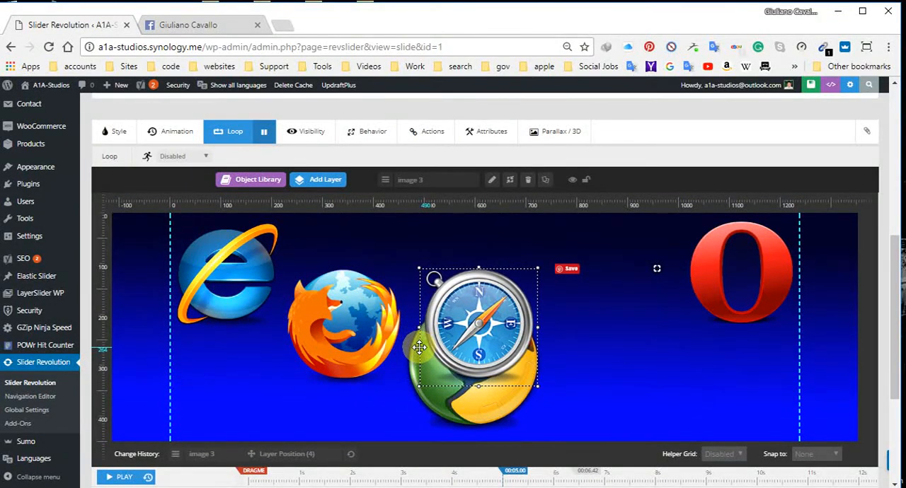
pyautogui.press('Right')
pyautogui.press('Right')
pyautogui.press('Right')
pyautogui.press('Right')
pyautogui.press('Right')
pyautogui.press('Right')
pyautogui.press('Right')
pyautogui.press('Right')
pyautogui.press('Right')
pyautogui.press('Right')
pyautogui.press('Right')
pyautogui.press('Right')
pyautogui.press('Right')
pyautogui.press('Right')
pyautogui.press('Right')
pyautogui.press('Right')
pyautogui.press('Right')
pyautogui.press('Right')
pyautogui.press('Right')
pyautogui.press('Right')
pyautogui.press('Right')
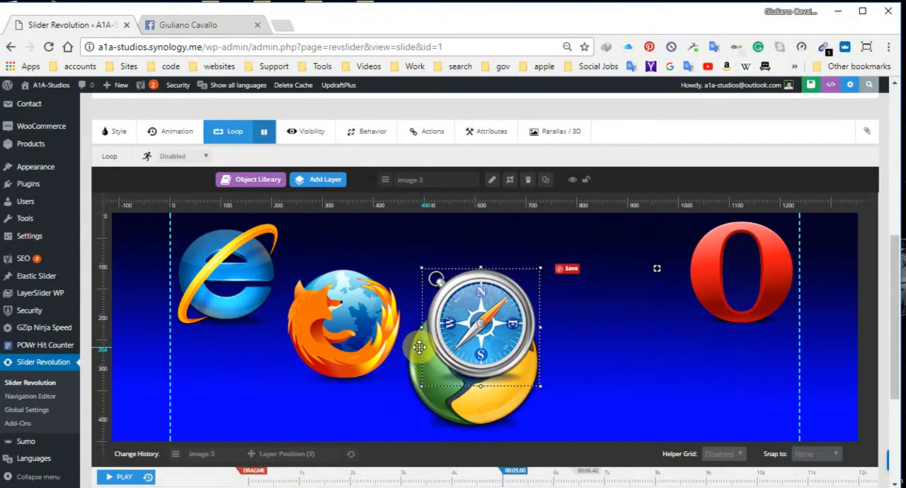
pyautogui.press('Right')
pyautogui.press('Right')
pyautogui.press('Right')
pyautogui.press('Right')
pyautogui.press('Right')
pyautogui.press('Right')
pyautogui.press('Right')
pyautogui.press('Right')
pyautogui.press('Right')
pyautogui.press('Right')
pyautogui.press('Right')
pyautogui.press('Right')
pyautogui.press('Right')
pyautogui.press('Right')
pyautogui.press('Right')
pyautogui.press('Right')
pyautogui.press('Right')
pyautogui.press('Right')
pyautogui.press('Right')
pyautogui.press('Right')
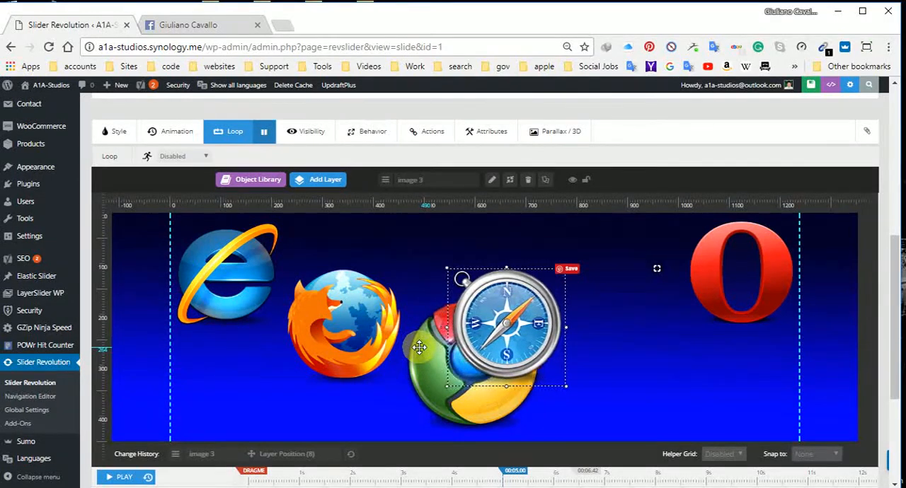
pyautogui.press('Right')
pyautogui.press('Right')
pyautogui.press('Right')
pyautogui.press('Right')
pyautogui.press('Right')
pyautogui.press('Right')
pyautogui.press('Right')
pyautogui.press('Right')
pyautogui.press('Right')
pyautogui.press('Right')
pyautogui.press('Right')
pyautogui.press('Right')
pyautogui.press('Right')
pyautogui.press('Right')
pyautogui.press('Right')
pyautogui.press('Right')
pyautogui.press('Right')
pyautogui.press('Right')
pyautogui.press('Right')
pyautogui.press('Right')
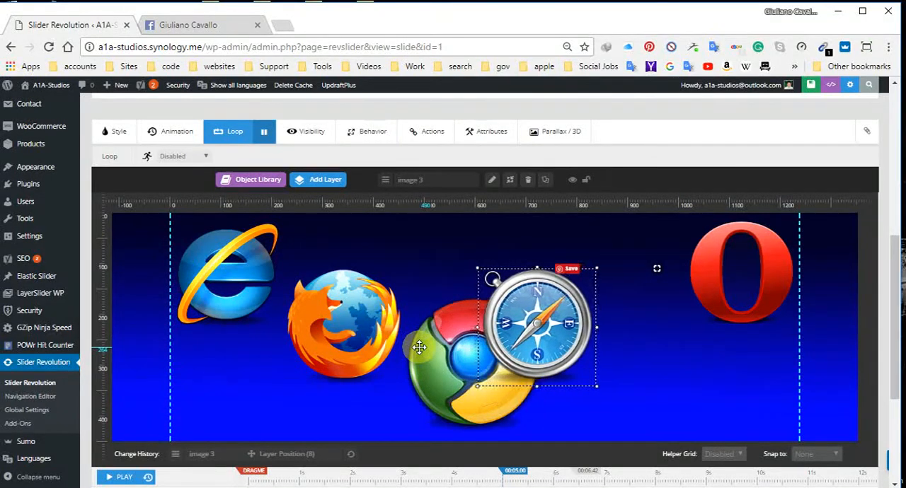
pyautogui.press('Right')
pyautogui.press('Right')
pyautogui.press('Right')
pyautogui.press('Right')
pyautogui.press('Right')
pyautogui.press('Right')
pyautogui.press('Right')
pyautogui.press('Right')
pyautogui.press('Right')
pyautogui.press('Right')
pyautogui.press('Right')
pyautogui.press('Right')
pyautogui.press('Right')
pyautogui.press('Right')
pyautogui.press('Right')
pyautogui.press('Right')
pyautogui.press('Right')
pyautogui.press('Right')
pyautogui.press('Right')
pyautogui.press('Right')
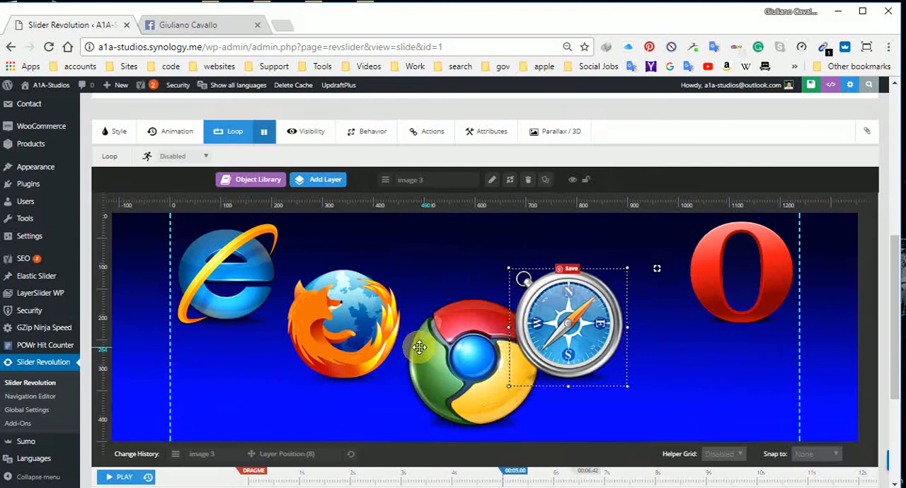
pyautogui.press('Right')
pyautogui.press('Right')
pyautogui.press('Right')
pyautogui.press('Right')
pyautogui.press('Right')
pyautogui.press('Right')
pyautogui.press('Right')
pyautogui.press('Right')
pyautogui.press('Right')
pyautogui.press('Right')
pyautogui.press('Right')
pyautogui.press('Right')
pyautogui.press('Right')
pyautogui.press('Right')
pyautogui.press('Right')
pyautogui.press('Right')
pyautogui.press('Right')
pyautogui.press('Right')
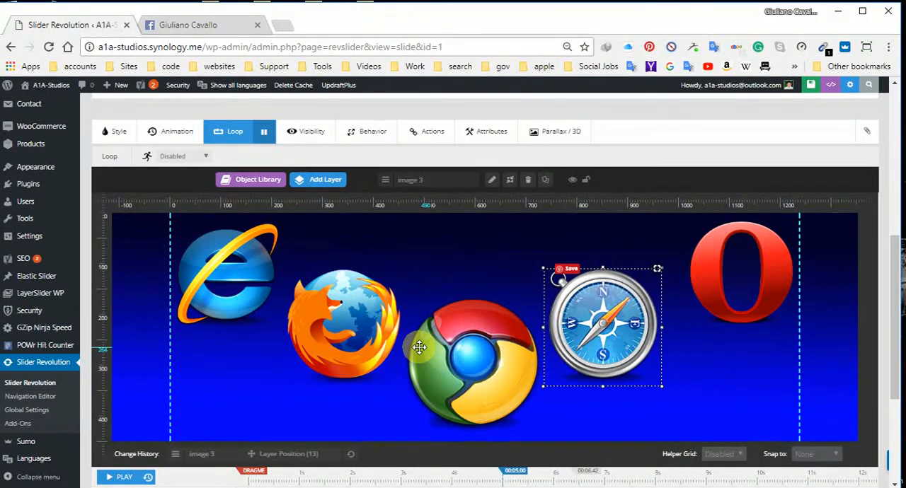
# Step: Shrink the Opera and Explorer logos further and move both inward from the grid boundaries
pyautogui.click(707, 282)
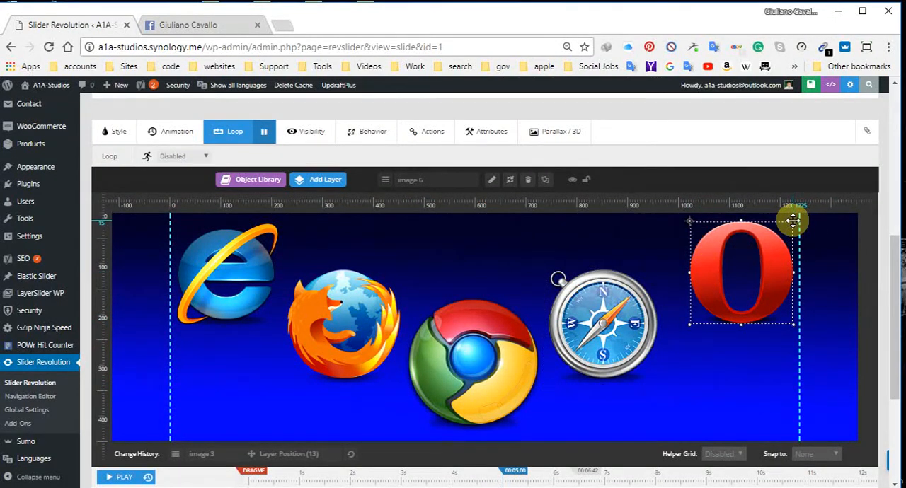
pyautogui.moveTo(794, 220); pyautogui.dragTo(745, 267)
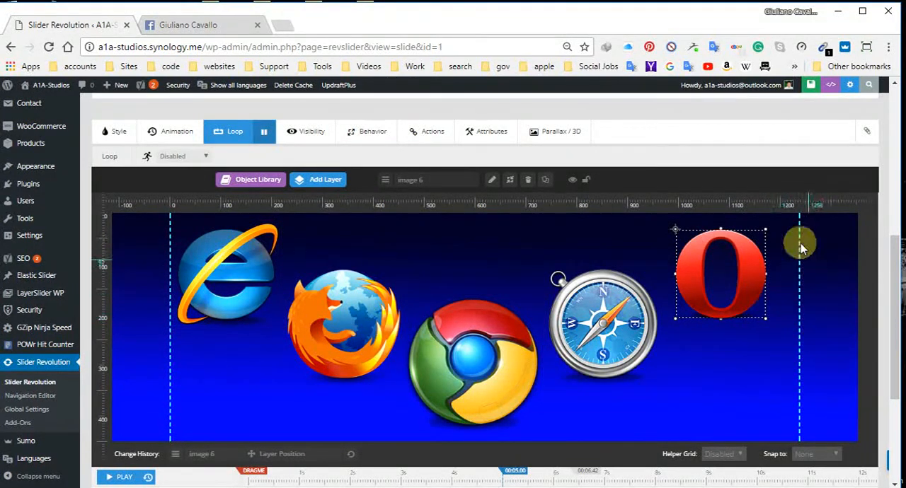
pyautogui.click(221, 262)
pyautogui.moveTo(281, 219); pyautogui.dragTo(253, 243)
pyautogui.moveTo(209, 273); pyautogui.dragTo(234, 277)
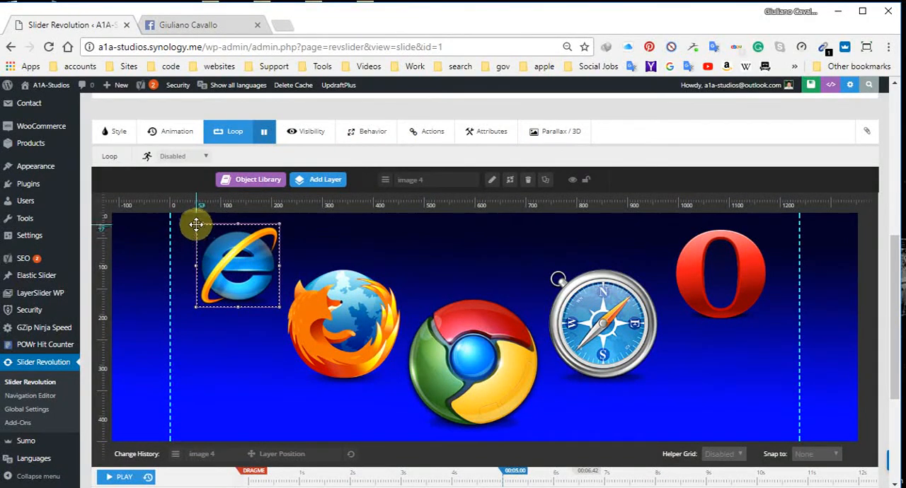
# Step: Shrink the Firefox logo further and reposition it midway between the Explorer and Chrome logos
pyautogui.click(311, 322)
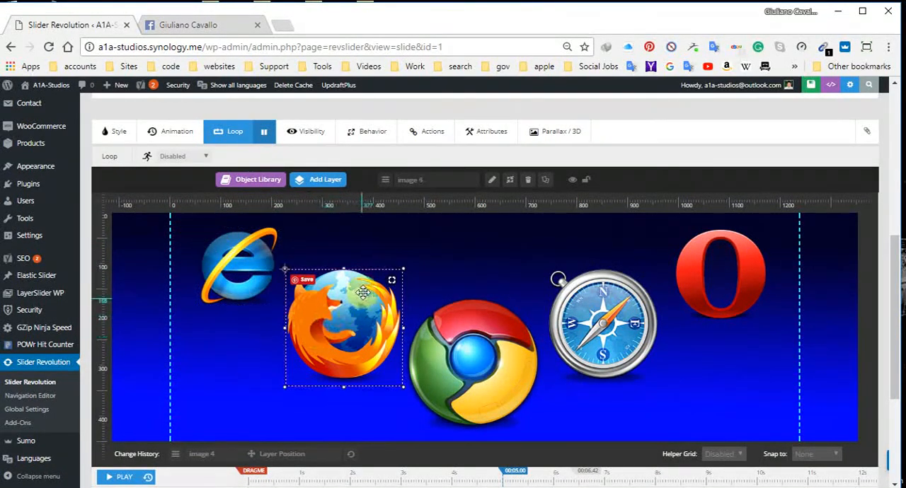
pyautogui.moveTo(402, 269); pyautogui.dragTo(393, 275)
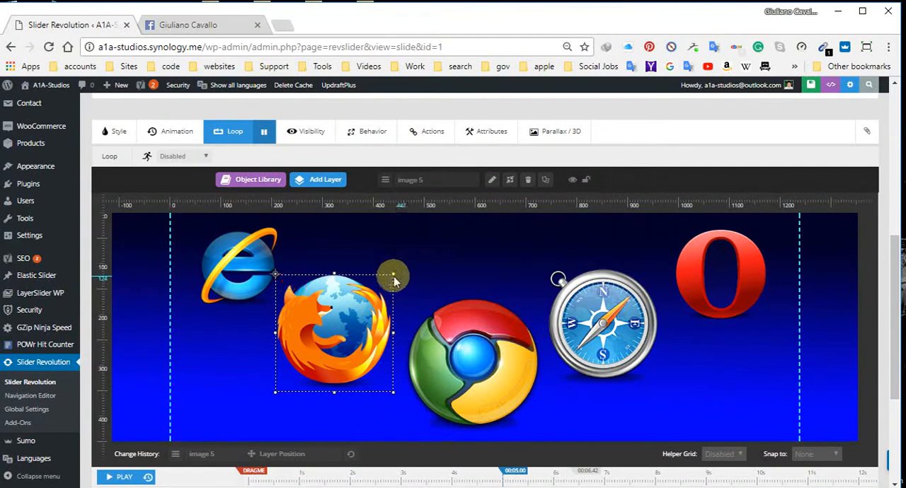
pyautogui.moveTo(392, 275); pyautogui.dragTo(367, 299)
pyautogui.moveTo(330, 349); pyautogui.dragTo(352, 351)
# Step: Shrink the Chrome logo a little more and shift it slightly toward the Firefox logo
pyautogui.click(538, 301)
pyautogui.moveTo(543, 294); pyautogui.dragTo(536, 305)
pyautogui.moveTo(486, 362); pyautogui.dragTo(481, 364)
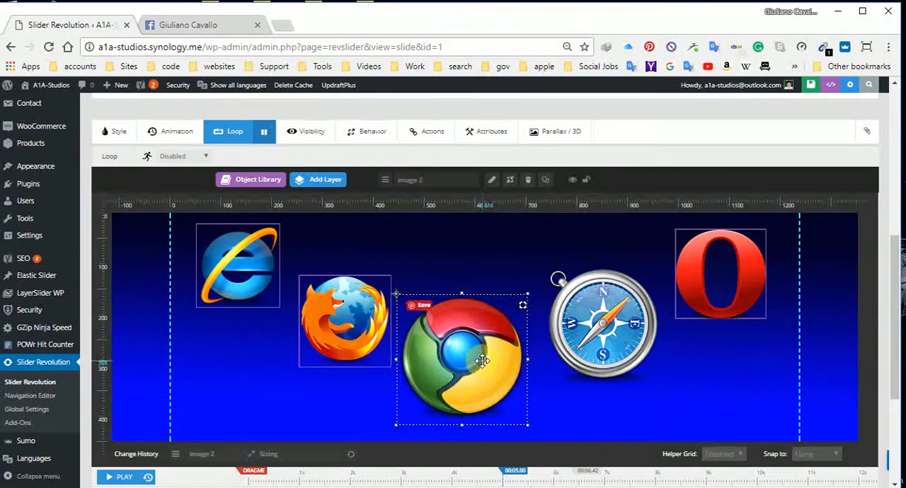
# Step: Shrink the Safari logo slightly, and shrink the Opera logo to keep the logo sizes graduated
pyautogui.click(588, 327)
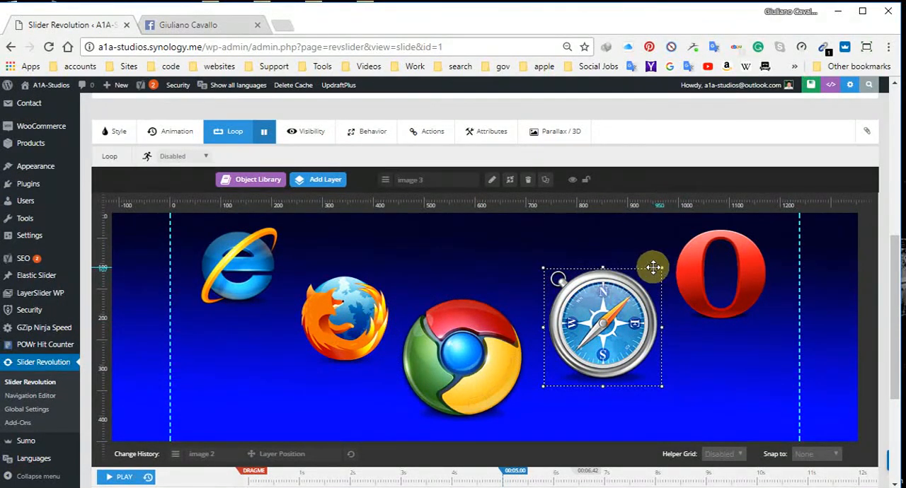
pyautogui.moveTo(662, 268); pyautogui.dragTo(647, 280)
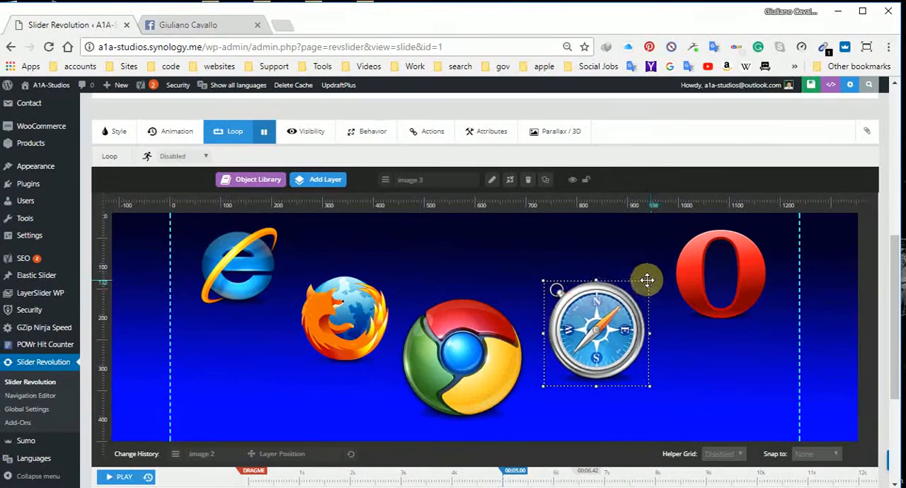
pyautogui.click(702, 289)
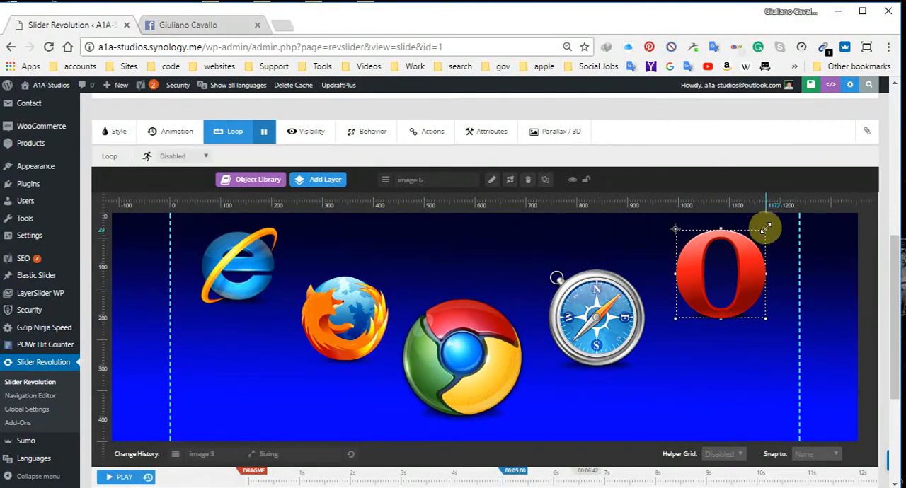
pyautogui.moveTo(762, 230); pyautogui.dragTo(737, 285)
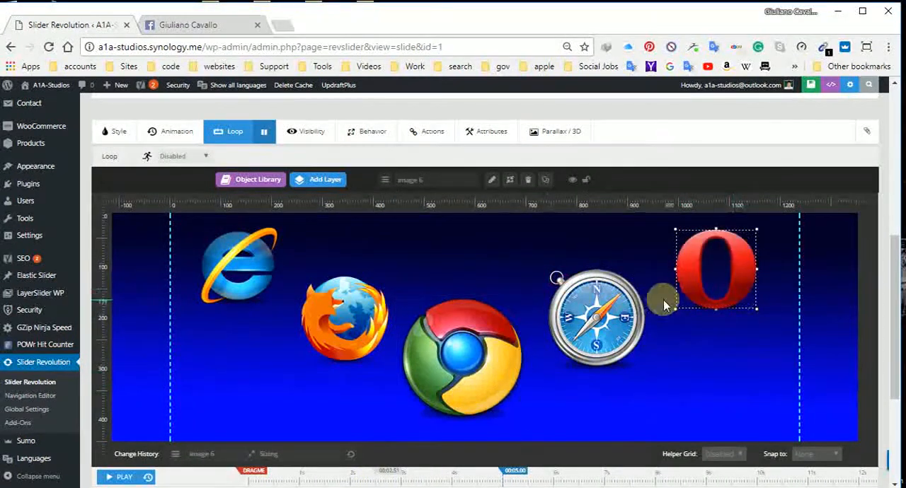
pyautogui.click(676, 389)
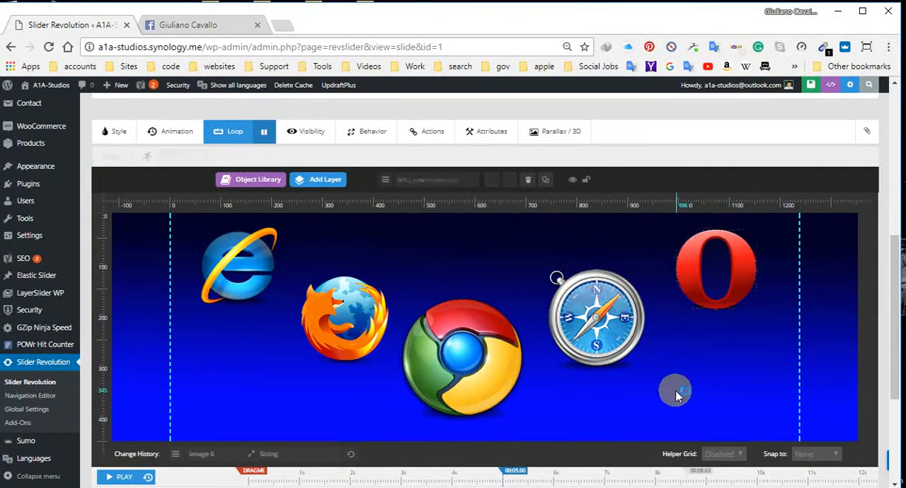
# Step: Move the Firefox logo over the Safari logo, enlarge it to match Safari's size, and align the two vertically
pyautogui.moveTo(342, 310); pyautogui.dragTo(589, 306)
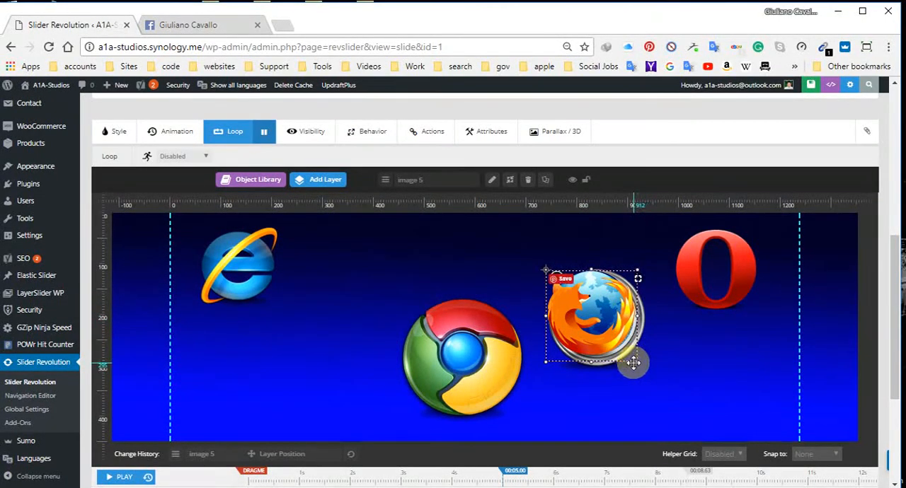
pyautogui.moveTo(637, 363); pyautogui.dragTo(639, 373)
pyautogui.moveTo(619, 311)
pyautogui.mouseDown()
pyautogui.moveTo(434, 306)
pyautogui.moveTo(654, 329)
pyautogui.moveTo(622, 301)
pyautogui.moveTo(618, 310)
pyautogui.mouseUp()
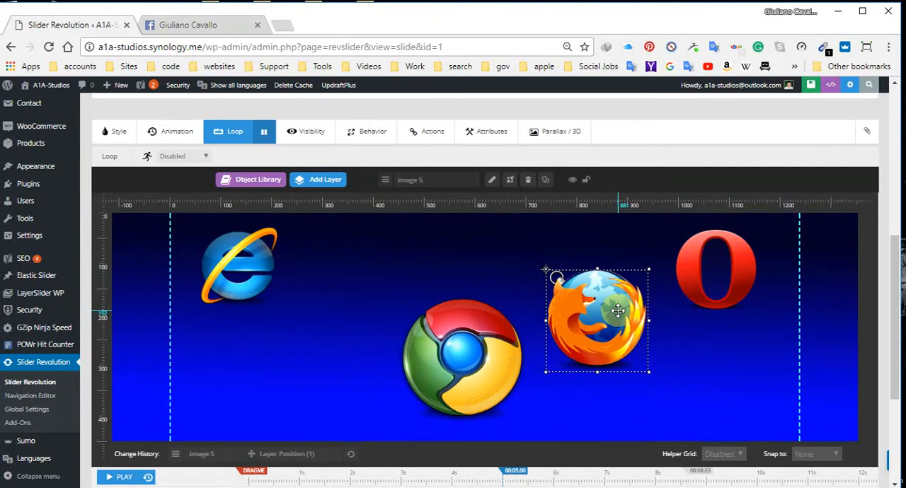
pyautogui.press('Up')
pyautogui.press('Up')
pyautogui.press('Down')
pyautogui.press('Down')
pyautogui.press('Down')
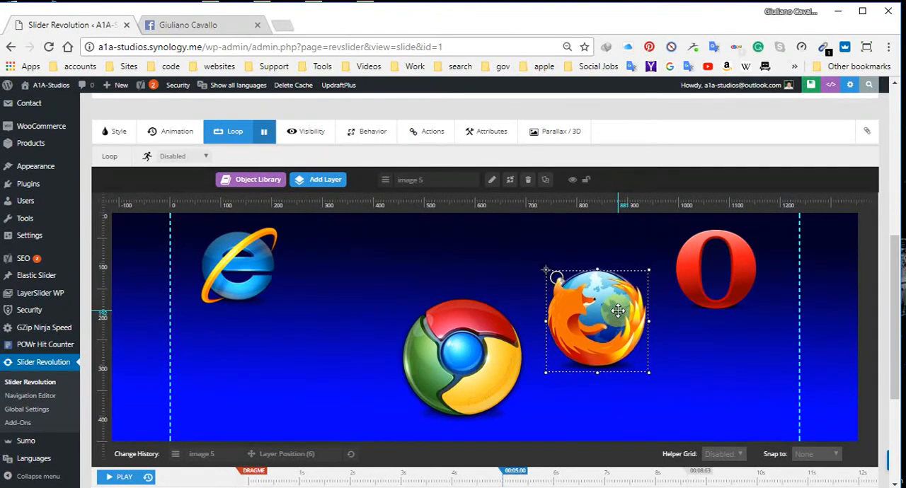
# Step: Nudge the Firefox logo horizontally back into the gap between the Explorer and Chrome logos
pyautogui.press('Left')
pyautogui.press('Left')
pyautogui.press('Left')
pyautogui.press('Left')
pyautogui.press('Left')
pyautogui.press('Left')
pyautogui.press('Left')
pyautogui.press('Left')
pyautogui.press('Left')
pyautogui.press('Left')
pyautogui.press('Left')
pyautogui.press('Left')
pyautogui.press('Left')
pyautogui.press('Left')
pyautogui.press('Left')
pyautogui.press('Left')
pyautogui.press('Left')
pyautogui.press('Left')
pyautogui.press('Left')
pyautogui.press('Left')
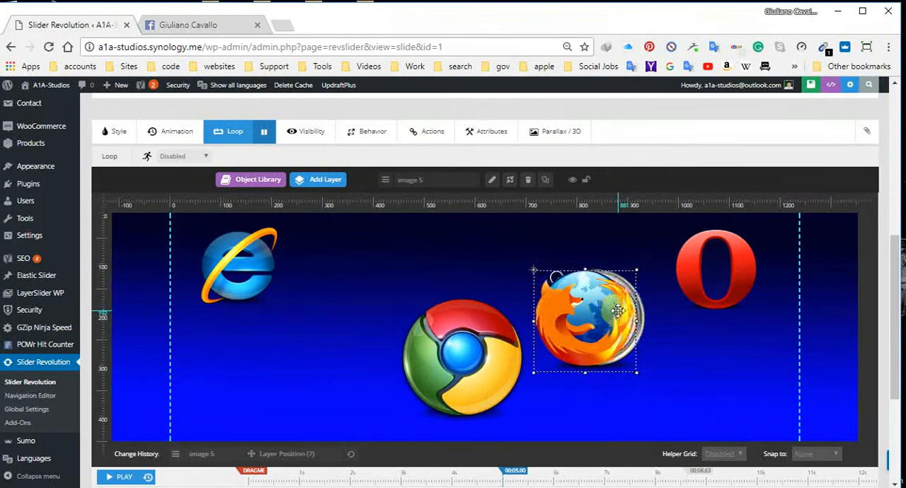
pyautogui.press('Left')
pyautogui.press('Left')
pyautogui.press('Left')
pyautogui.press('Left')
pyautogui.press('Left')
pyautogui.press('Left')
pyautogui.press('Left')
pyautogui.press('Left')
pyautogui.press('Left')
pyautogui.press('Left')
pyautogui.press('Left')
pyautogui.press('Left')
pyautogui.press('Left')
pyautogui.press('Left')
pyautogui.press('Left')
pyautogui.press('Left')
pyautogui.press('Left')
pyautogui.press('Left')
pyautogui.press('Left')
pyautogui.press('Left')
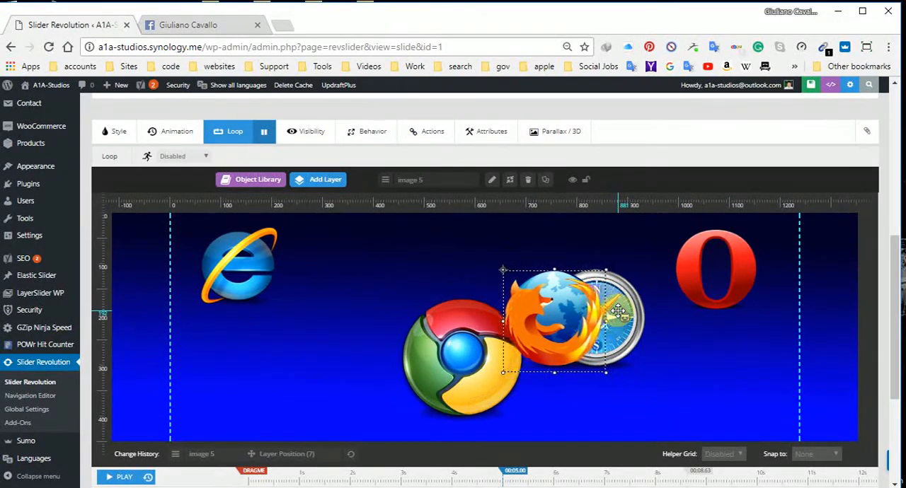
pyautogui.press('Left')
pyautogui.press('Left')
pyautogui.press('Left')
pyautogui.press('Left')
pyautogui.press('Left')
pyautogui.press('Left')
pyautogui.press('Left')
pyautogui.press('Left')
pyautogui.press('Left')
pyautogui.press('Left')
pyautogui.press('Left')
pyautogui.press('Left')
pyautogui.press('Left')
pyautogui.press('Left')
pyautogui.press('Left')
pyautogui.press('Left')
pyautogui.press('Left')
pyautogui.press('Left')
pyautogui.press('Left')
pyautogui.press('Left')
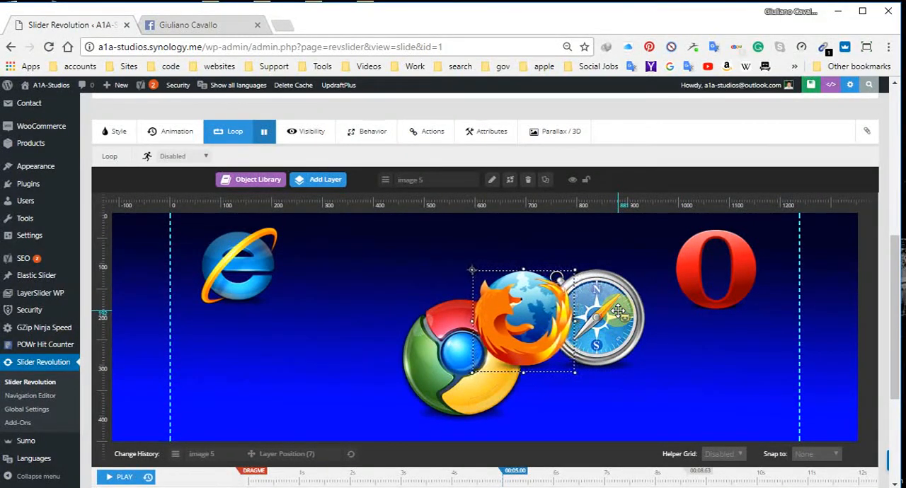
pyautogui.press('Left')
pyautogui.press('Left')
pyautogui.press('Left')
pyautogui.press('Left')
pyautogui.press('Left')
pyautogui.press('Left')
pyautogui.press('Left')
pyautogui.press('Left')
pyautogui.press('Left')
pyautogui.press('Left')
pyautogui.press('Left')
pyautogui.press('Left')
pyautogui.press('Left')
pyautogui.press('Left')
pyautogui.press('Left')
pyautogui.press('Left')
pyautogui.press('Left')
pyautogui.press('Left')
pyautogui.press('Left')
pyautogui.press('Left')
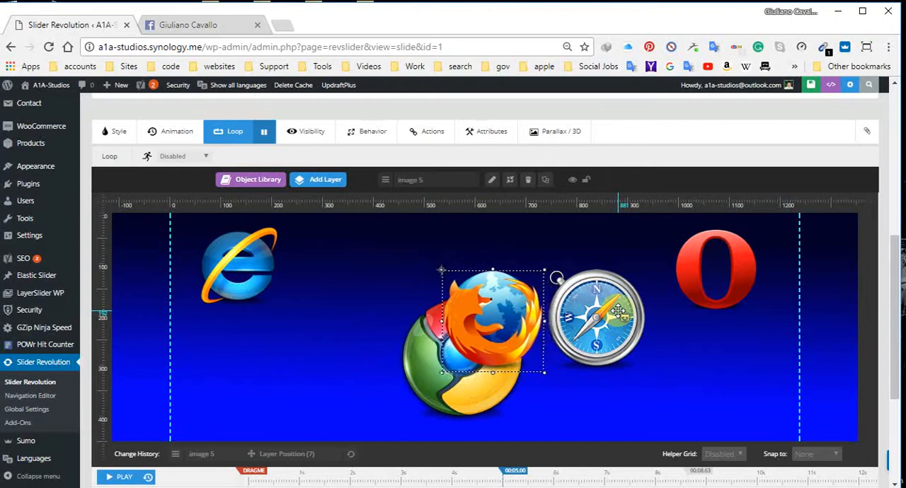
pyautogui.press('Left')
pyautogui.press('Left')
pyautogui.press('Left')
pyautogui.press('Left')
pyautogui.press('Left')
pyautogui.press('Left')
pyautogui.press('Left')
pyautogui.press('Left')
pyautogui.press('Left')
pyautogui.press('Left')
pyautogui.press('Left')
pyautogui.press('Left')
pyautogui.press('Left')
pyautogui.press('Left')
pyautogui.press('Left')
pyautogui.press('Left')
pyautogui.press('Left')
pyautogui.press('Left')
pyautogui.press('Left')
pyautogui.press('Left')
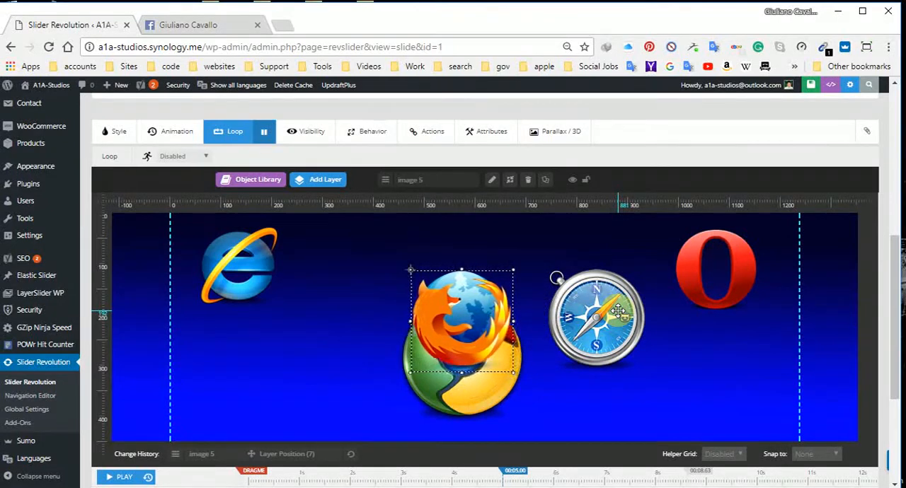
pyautogui.press('Left')
pyautogui.press('Left')
pyautogui.press('Left')
pyautogui.press('Left')
pyautogui.press('Left')
pyautogui.press('Left')
pyautogui.press('Left')
pyautogui.press('Left')
pyautogui.press('Left')
pyautogui.press('Left')
pyautogui.press('Left')
pyautogui.press('Left')
pyautogui.press('Left')
pyautogui.press('Left')
pyautogui.press('Left')
pyautogui.press('Left')
pyautogui.press('Left')
pyautogui.press('Left')
pyautogui.press('Left')
pyautogui.press('Left')
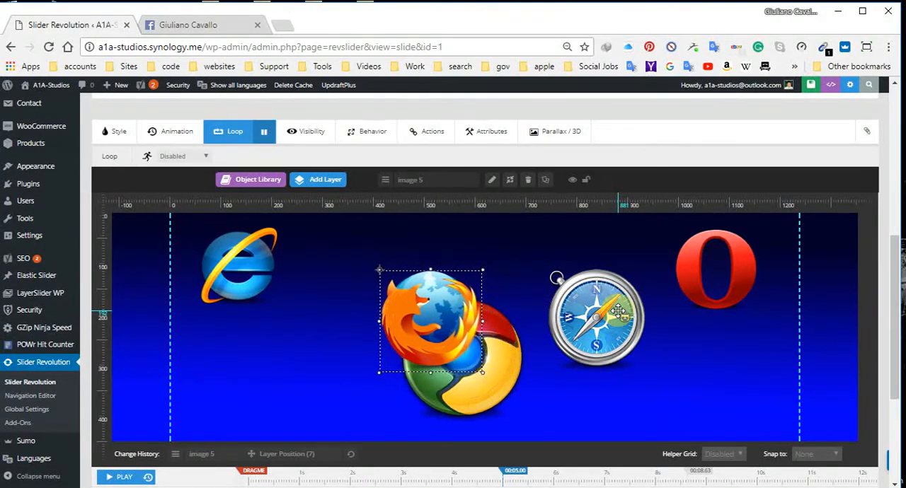
pyautogui.press('Left')
pyautogui.press('Left')
pyautogui.press('Left')
pyautogui.press('Left')
pyautogui.press('Left')
pyautogui.press('Left')
pyautogui.press('Left')
pyautogui.press('Left')
pyautogui.press('Left')
pyautogui.press('Left')
pyautogui.press('Left')
pyautogui.press('Left')
pyautogui.press('Left')
pyautogui.press('Left')
pyautogui.press('Left')
pyautogui.press('Left')
pyautogui.press('Left')
pyautogui.press('Left')
pyautogui.press('Left')
pyautogui.press('Left')
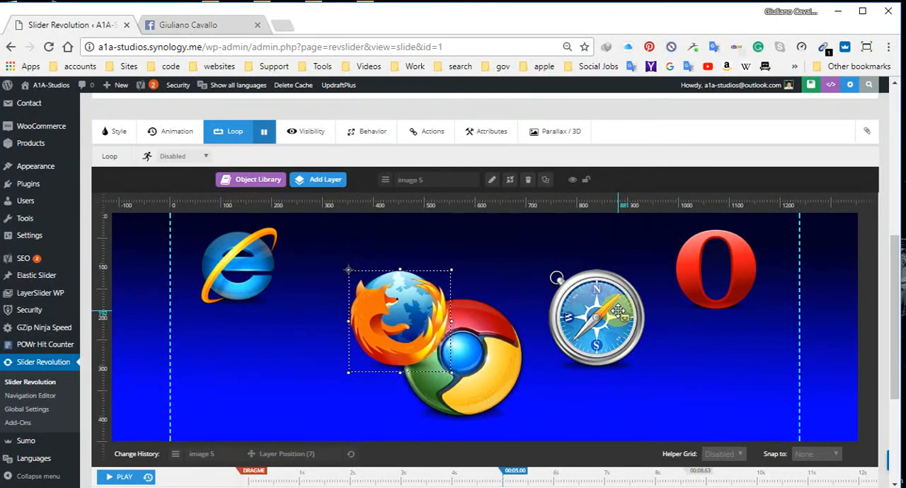
pyautogui.press('Left')
pyautogui.press('Left')
pyautogui.press('Left')
pyautogui.press('Left')
pyautogui.press('Left')
pyautogui.press('Left')
pyautogui.press('Left')
pyautogui.press('Left')
pyautogui.press('Left')
pyautogui.press('Left')
pyautogui.press('Left')
pyautogui.press('Left')
pyautogui.press('Left')
pyautogui.press('Left')
pyautogui.press('Left')
pyautogui.press('Left')
pyautogui.press('Left')
pyautogui.press('Left')
pyautogui.press('Left')
pyautogui.press('Left')
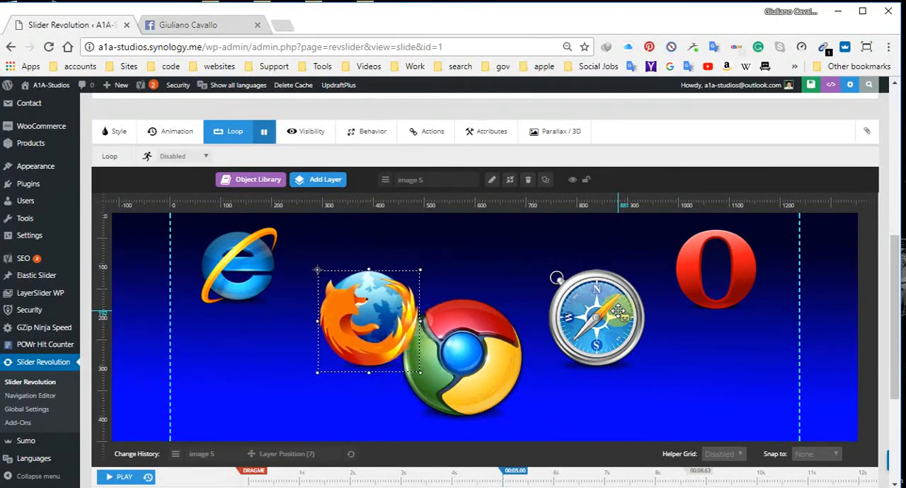
pyautogui.press('Left')
pyautogui.press('Left')
pyautogui.press('Left')
pyautogui.press('Left')
pyautogui.press('Left')
pyautogui.press('Left')
pyautogui.press('Left')
pyautogui.press('Left')
pyautogui.press('Left')
pyautogui.press('Left')
pyautogui.press('Left')
pyautogui.press('Left')
pyautogui.press('Left')
pyautogui.press('Left')
pyautogui.press('Left')
pyautogui.press('Left')
pyautogui.press('Left')
pyautogui.press('Left')
pyautogui.press('Left')
pyautogui.press('Left')
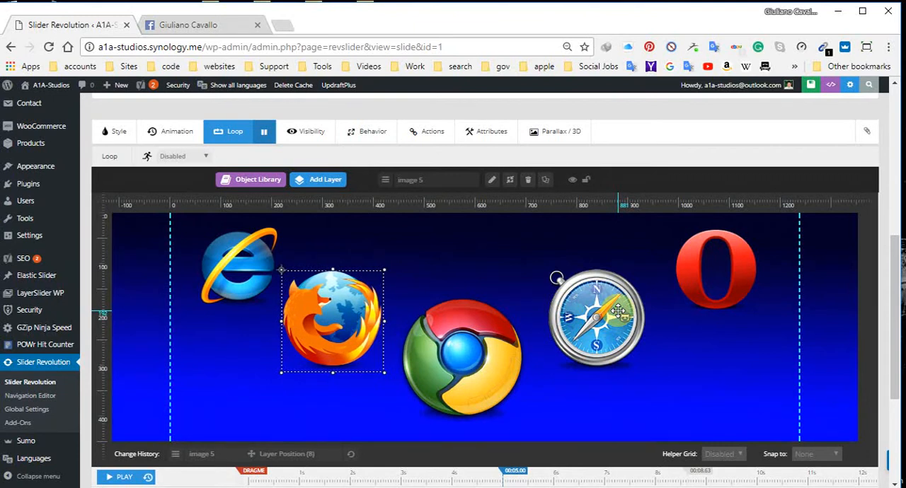
pyautogui.click(824, 290)
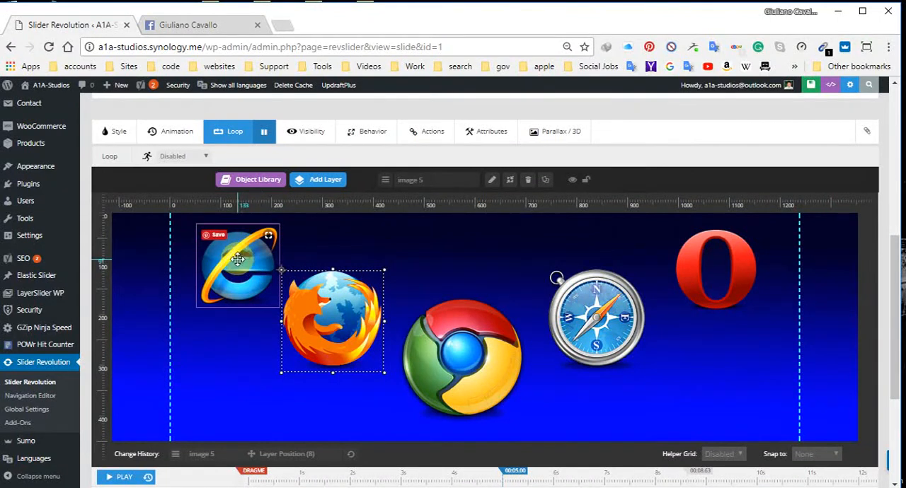
# Step: Shrink the Opera logo to match Explorer's size, overlaying Explorer on it for comparison and returning Explorer to its own side
pyautogui.moveTo(237, 261); pyautogui.dragTo(715, 262)
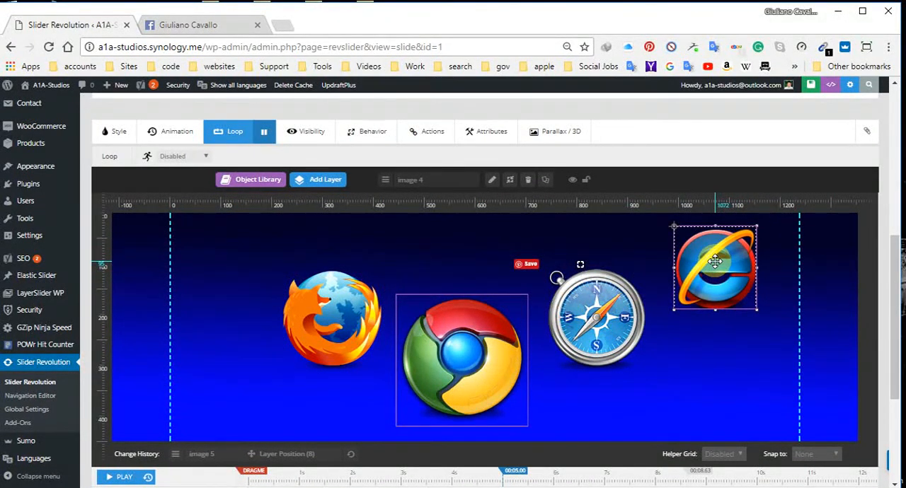
pyautogui.moveTo(715, 262)
pyautogui.mouseDown()
pyautogui.moveTo(319, 295)
pyautogui.moveTo(231, 266)
pyautogui.moveTo(240, 266)
pyautogui.mouseUp()
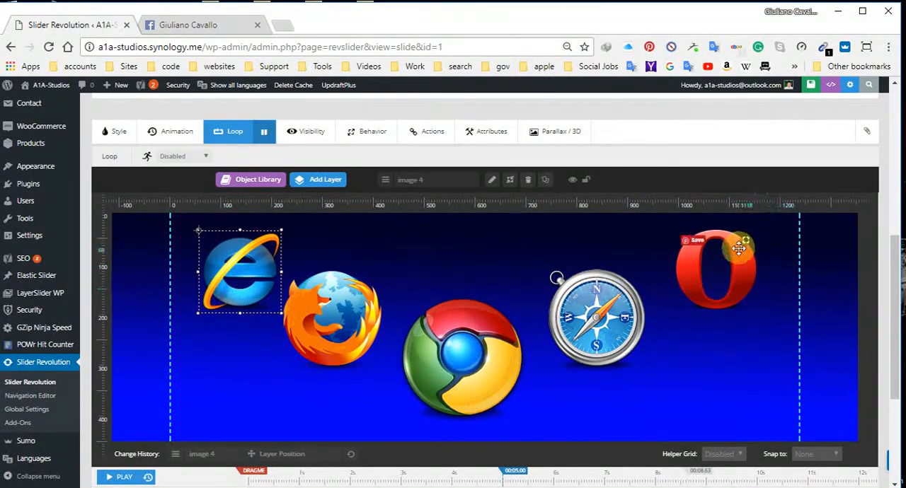
pyautogui.click(734, 273)
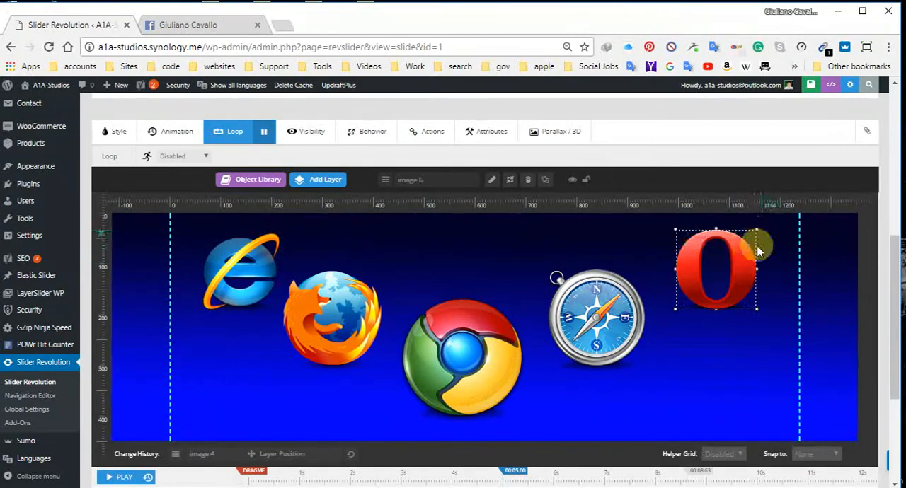
pyautogui.moveTo(757, 268); pyautogui.dragTo(746, 271)
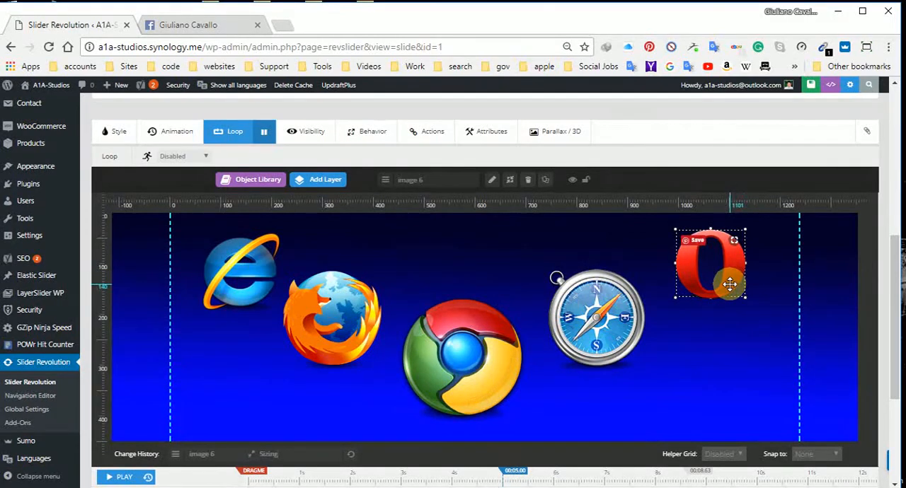
pyautogui.moveTo(236, 271); pyautogui.dragTo(716, 266)
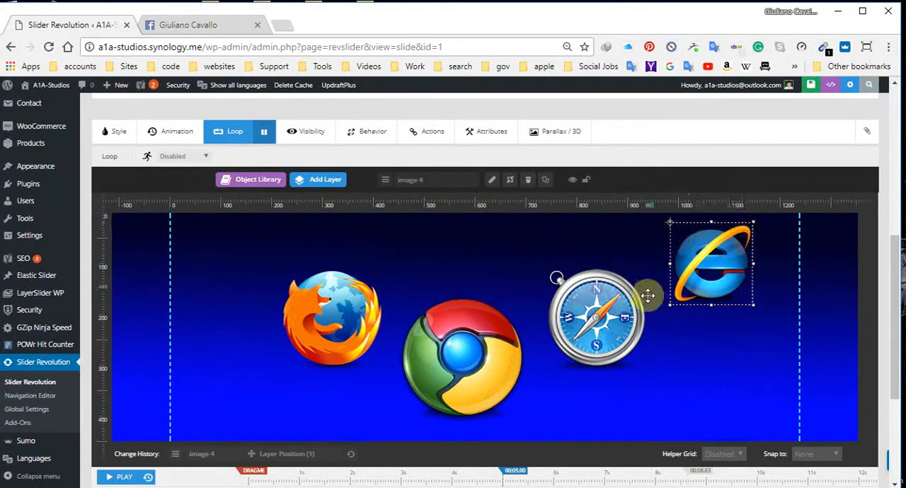
pyautogui.moveTo(711, 265); pyautogui.dragTo(233, 269)
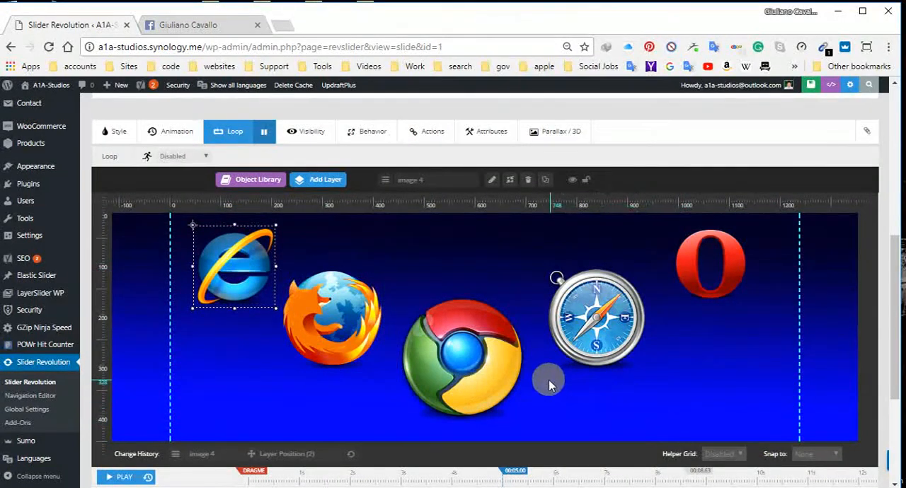
# Step: Shift the Chrome logo slightly toward Safari, and move the Opera logo outward toward the nearby grid boundary
pyautogui.click(469, 370)
pyautogui.moveTo(469, 371); pyautogui.dragTo(470, 371)
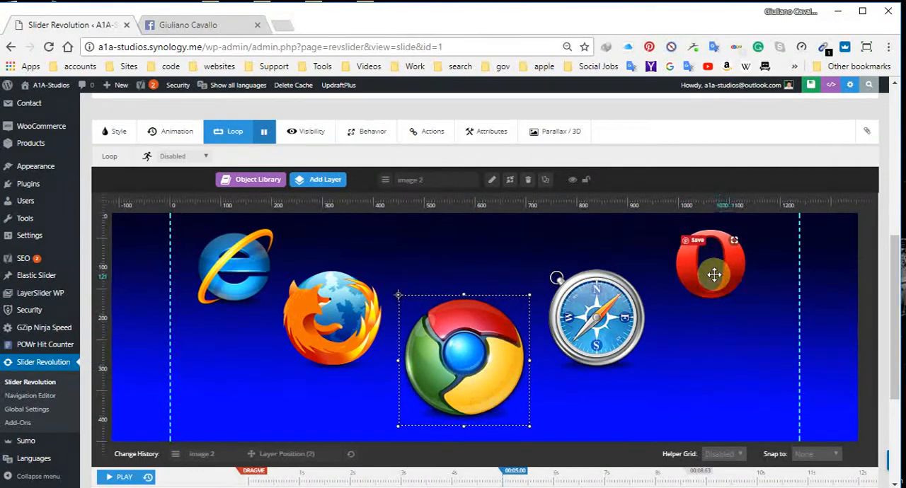
pyautogui.moveTo(714, 275); pyautogui.dragTo(723, 269)
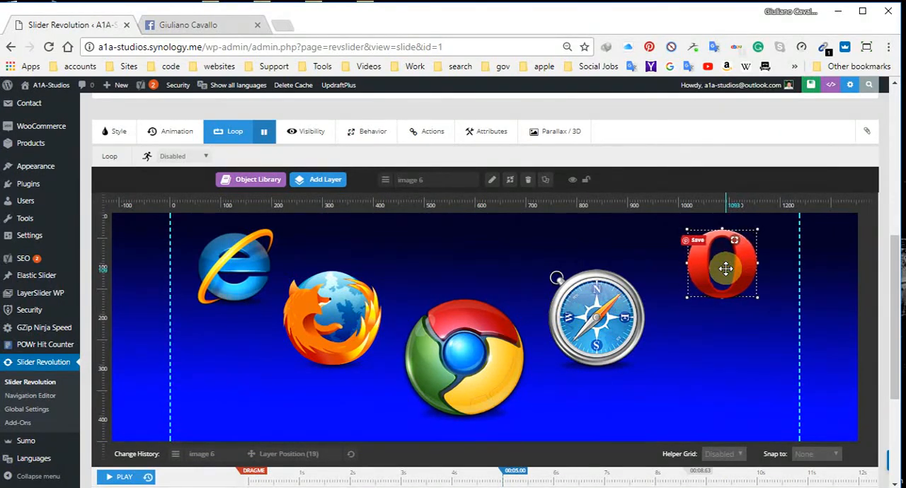
# Step: Nudge the Safari logo horizontally toward the Opera logo, keeping its vertical position
pyautogui.click(596, 316)
pyautogui.press('Right')
pyautogui.press('Right')
pyautogui.press('Right')
pyautogui.press('Right')
pyautogui.press('Right')
pyautogui.press('Right')
pyautogui.press('Right')
pyautogui.press('Right')
pyautogui.press('Right')
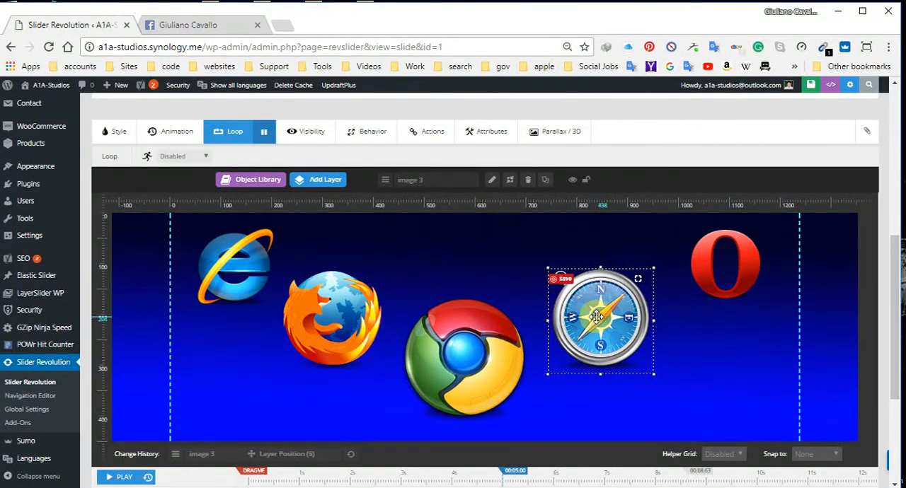
pyautogui.press('Right')
pyautogui.press('Right')
pyautogui.press('Right')
pyautogui.press('Right')
pyautogui.press('Right')
pyautogui.press('Right')
pyautogui.press('Right')
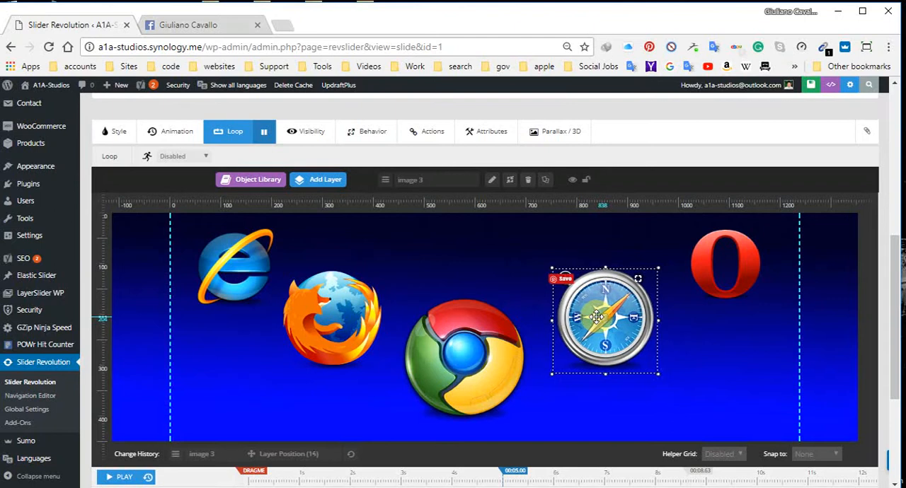
pyautogui.press('Right')
pyautogui.press('Right')
pyautogui.press('Right')
pyautogui.press('Right')
pyautogui.press('Right')
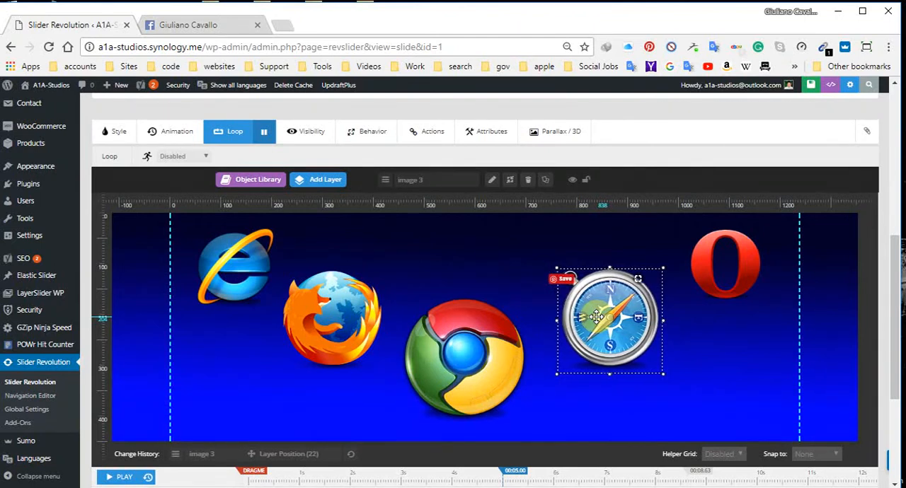
pyautogui.press('Right')
pyautogui.press('Right')
pyautogui.press('Right')
pyautogui.press('Right')
pyautogui.press('Right')
pyautogui.press('Right')
pyautogui.press('Right')
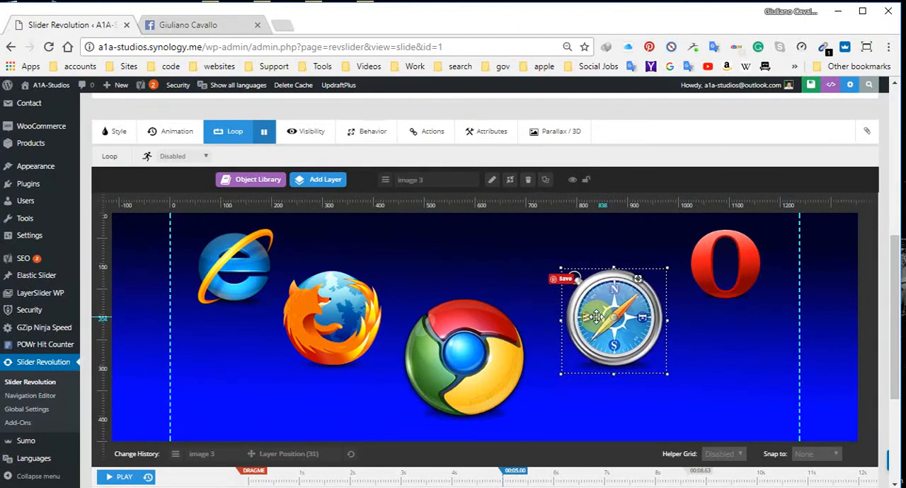
# Step: Shift the Chrome logo toward Safari, and nudge the Firefox logo horizontally toward Chrome to even out the spacing
pyautogui.click(497, 345)
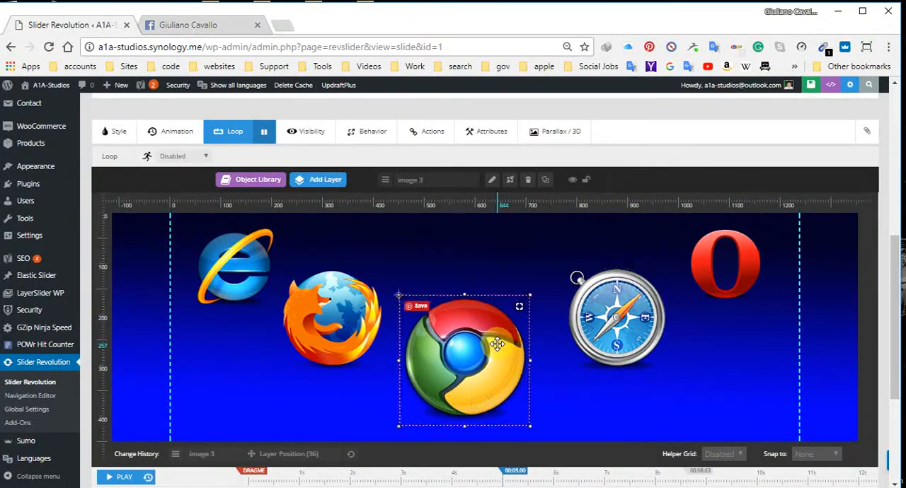
pyautogui.moveTo(498, 344); pyautogui.dragTo(511, 344)
pyautogui.click(324, 327)
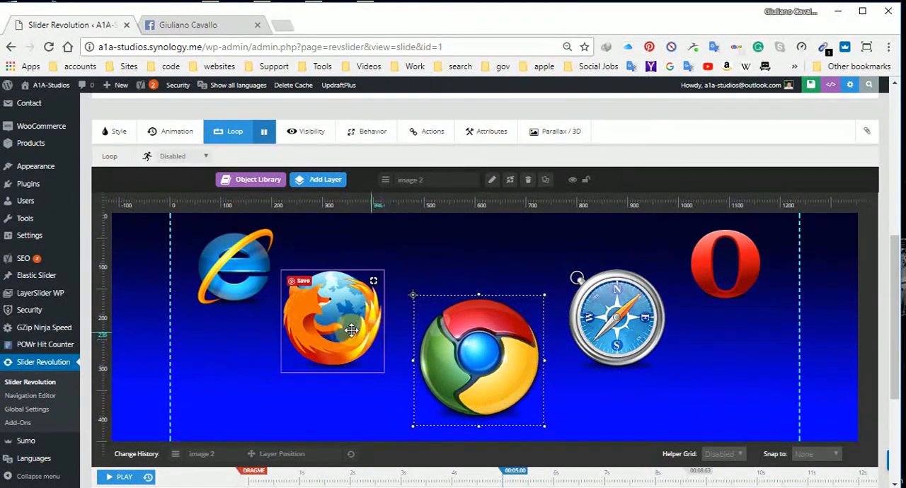
pyautogui.click(324, 327)
pyautogui.press('Right')
pyautogui.press('Right')
pyautogui.press('Right')
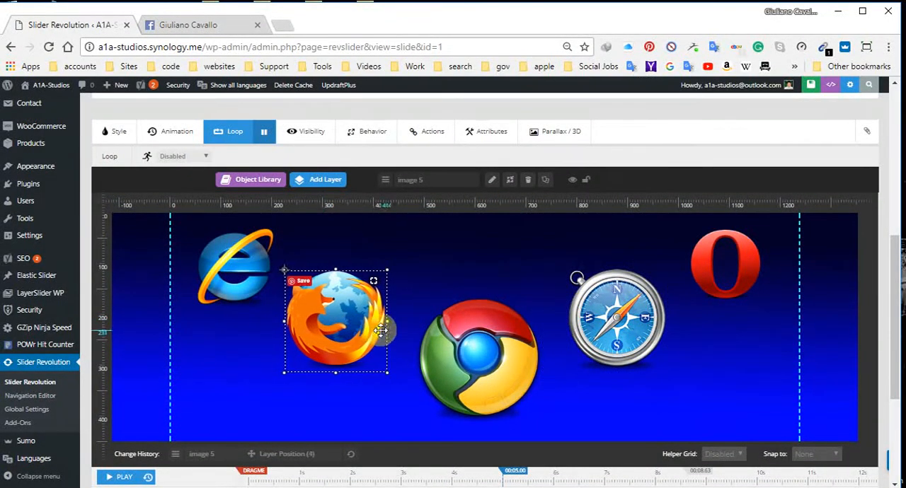
pyautogui.press('Right')
pyautogui.press('Right')
pyautogui.press('Right')
pyautogui.press('Right')
pyautogui.press('Right')
pyautogui.press('Right')
pyautogui.press('Right')
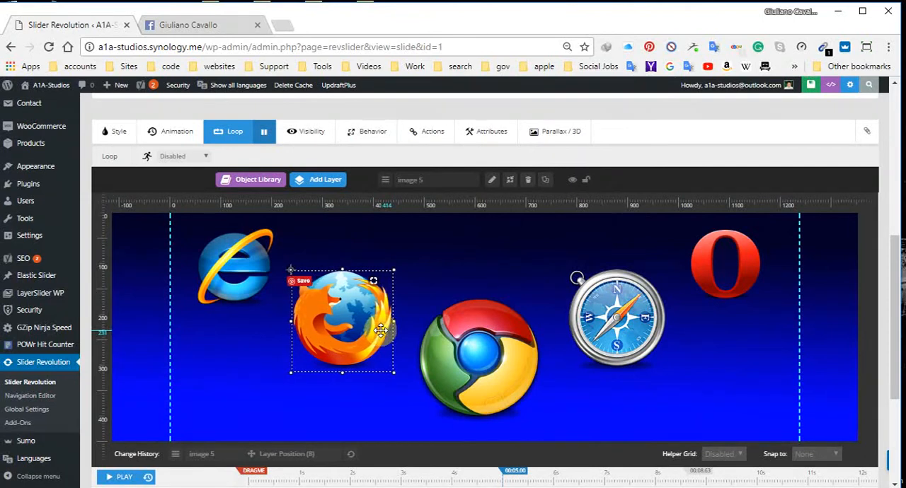
pyautogui.press('Right')
pyautogui.press('Right')
pyautogui.press('Right')
pyautogui.press('Right')
pyautogui.click(489, 357)
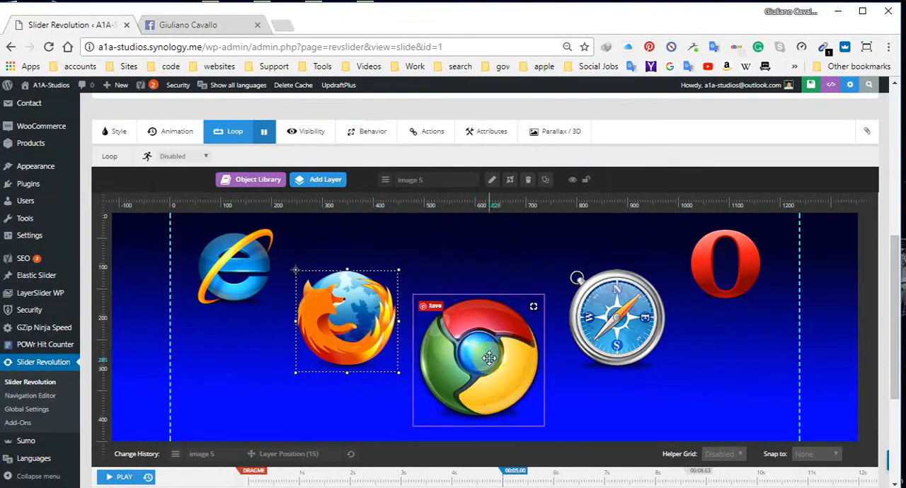
# Step: Nudge the Chrome logo slightly toward Safari, and the Safari logo slightly toward Opera, keeping their vertical positions
pyautogui.click(489, 357)
pyautogui.press('Right')
pyautogui.press('Right')
pyautogui.press('Right')
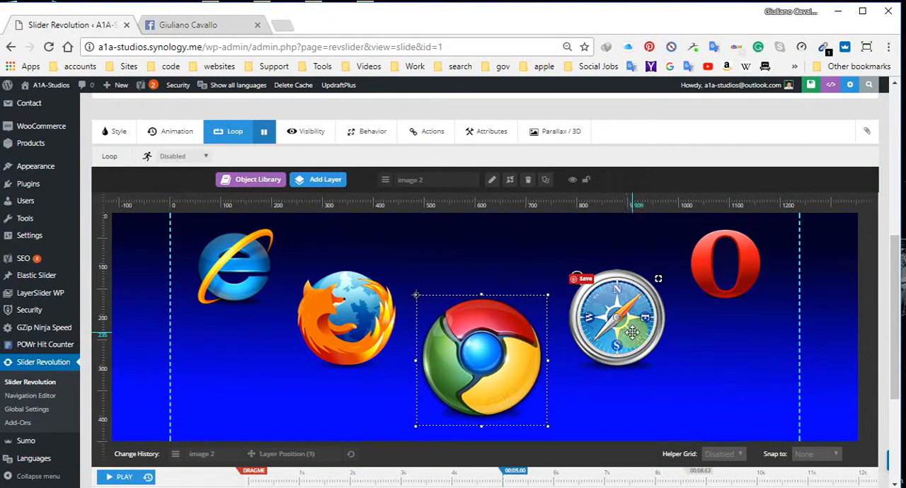
pyautogui.click(632, 333)
pyautogui.press('Right')
pyautogui.press('Right')
pyautogui.press('Right')
pyautogui.press('Right')
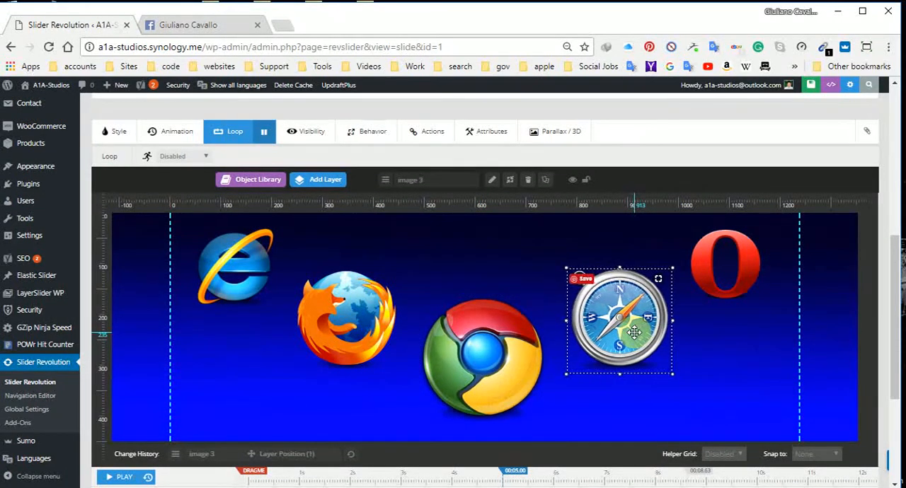
# Step: Fine-tune the spacing by moving the Chrome and Safari logos a few more pixels horizontally in Opera's direction
pyautogui.click(506, 357)
pyautogui.press('Right')
pyautogui.press('Right')
pyautogui.click(658, 315)
pyautogui.press('Right')
pyautogui.press('Right')
pyautogui.press('Right')
pyautogui.press('Right')
pyautogui.press('Right')
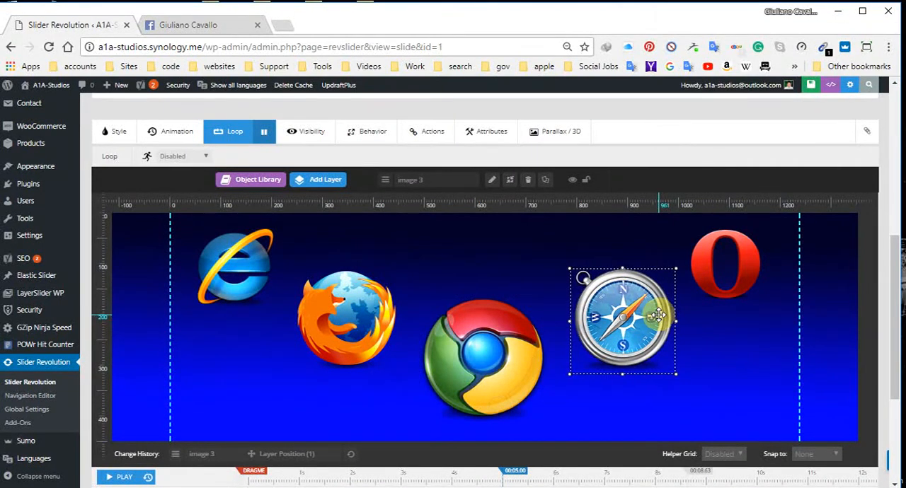
# Step: Nudge the Firefox logo horizontally toward Chrome and the Explorer logo toward Firefox, leaving no layer selected
pyautogui.click(348, 320)
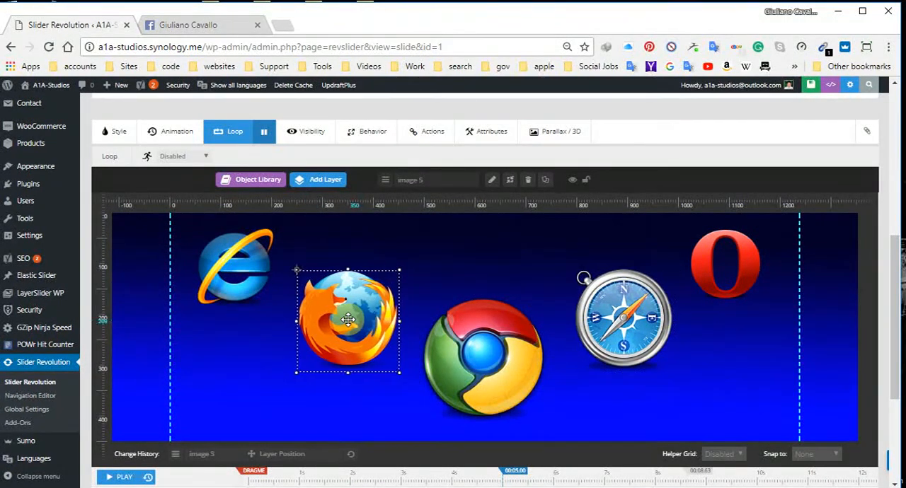
pyautogui.click(242, 260)
pyautogui.press('Right')
pyautogui.press('Right')
pyautogui.press('Right')
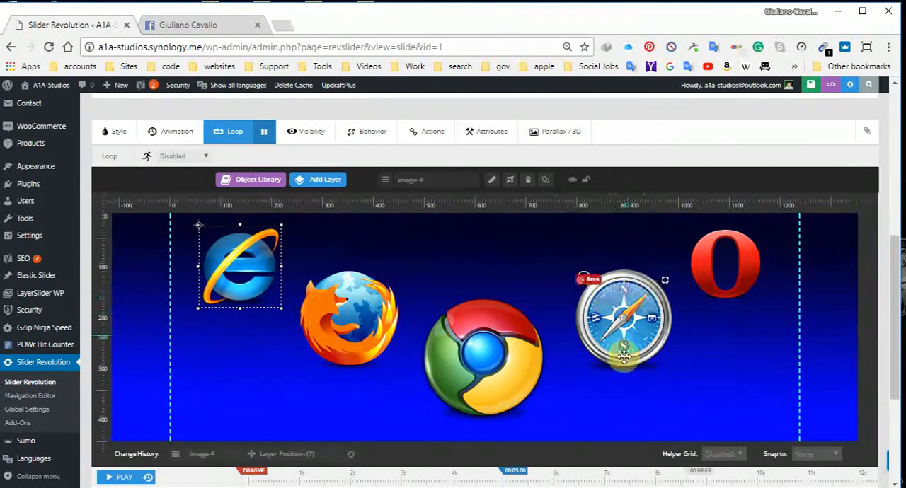
pyautogui.click(576, 414)
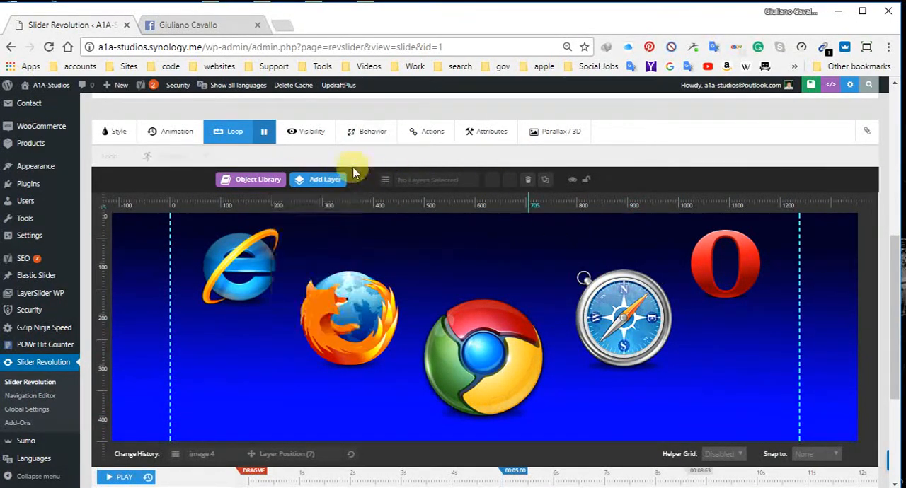
# Step: Add a text layer above the Chrome logo, about 312 px wide at X 482, Y 69, reading "Browser Friendly"
pyautogui.moveTo(332, 183)
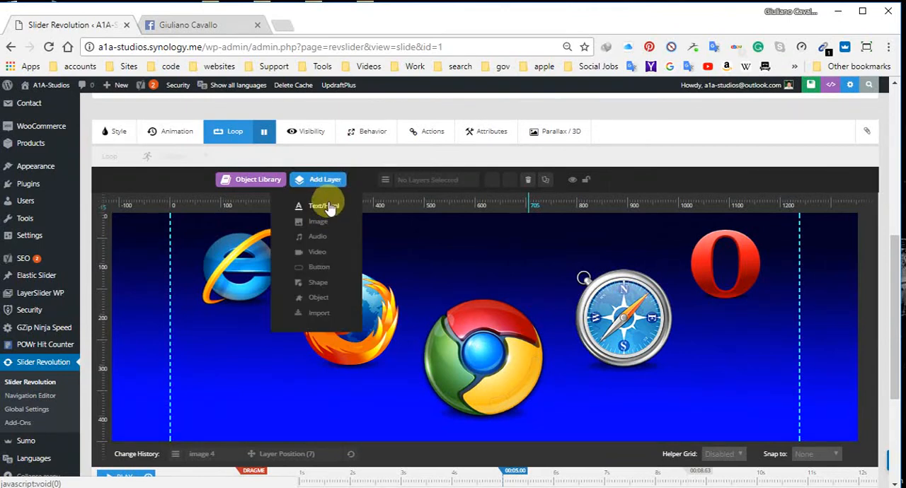
pyautogui.click(327, 206)
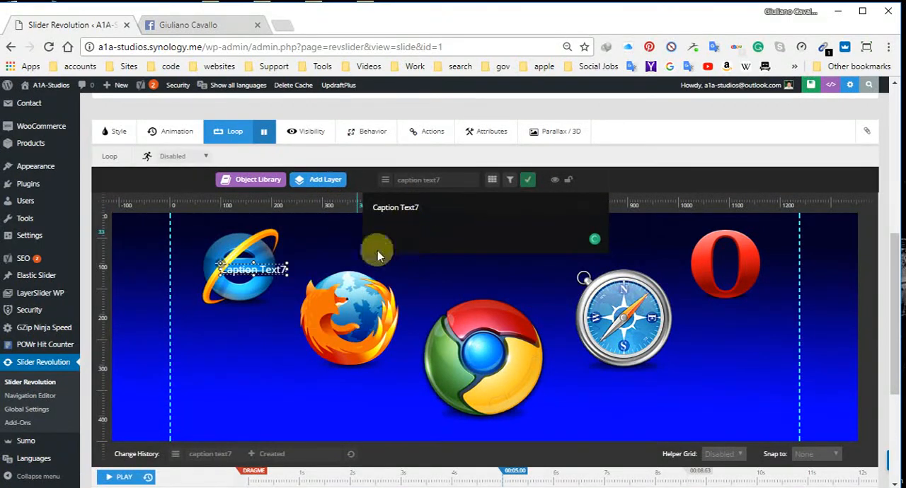
pyautogui.moveTo(282, 270); pyautogui.dragTo(575, 252)
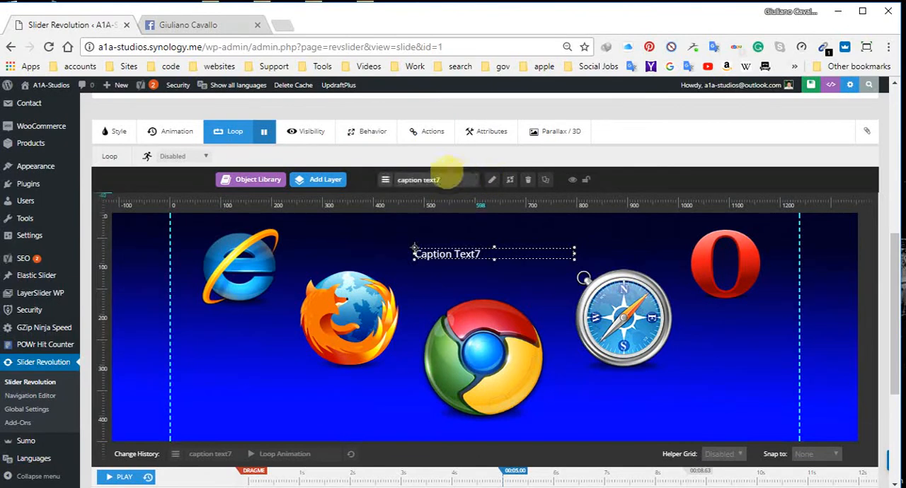
pyautogui.click(492, 180)
pyautogui.moveTo(439, 205); pyautogui.dragTo(362, 205)
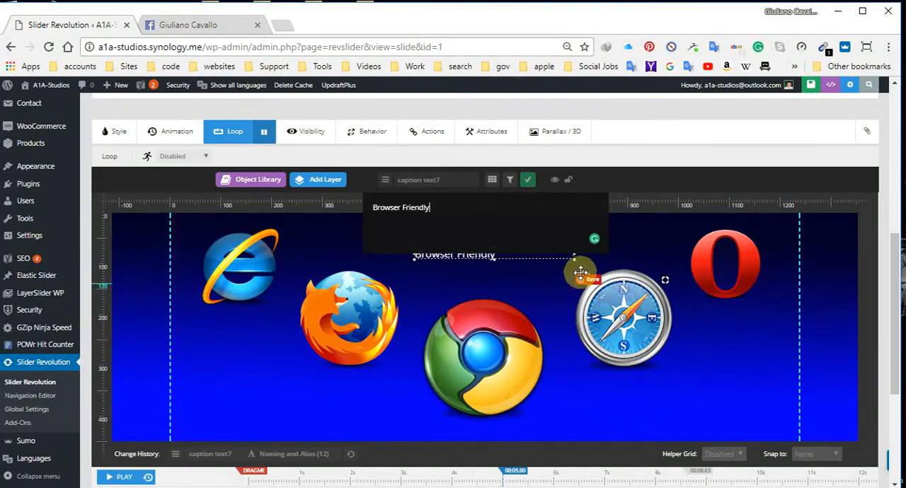
pyautogui.click(526, 180)
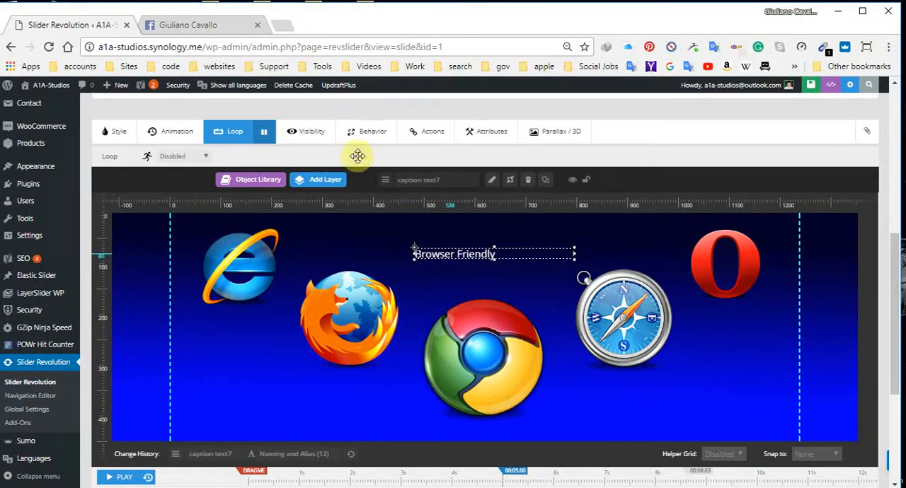
# Step: Set the "Browser Friendly" caption's font size to 45px and its line height to 50px
pyautogui.click(305, 131)
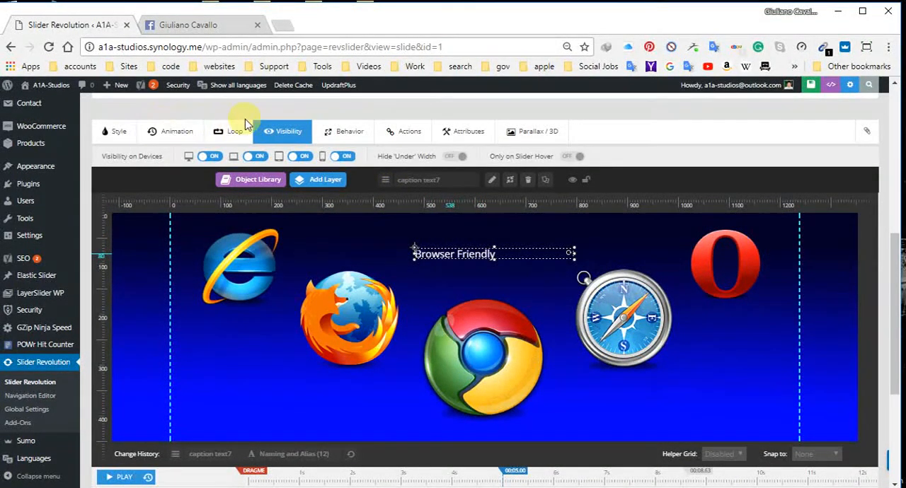
pyautogui.click(119, 130)
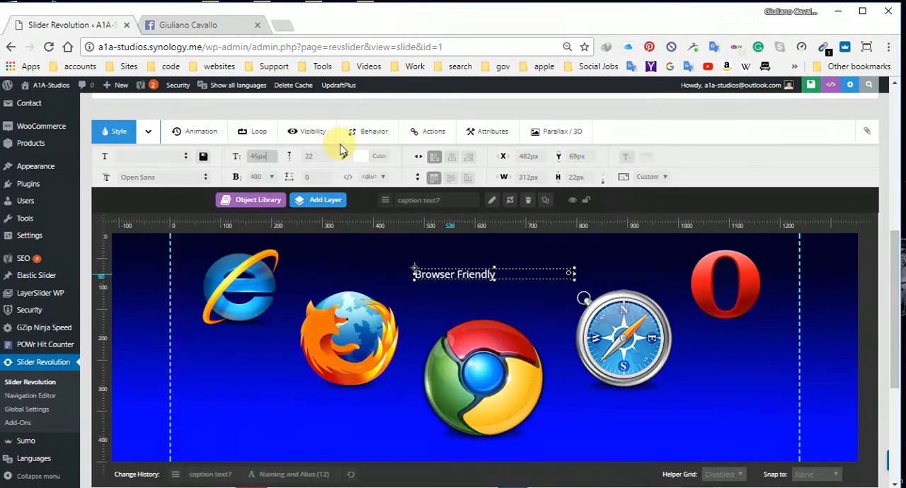
pyautogui.click(315, 158)
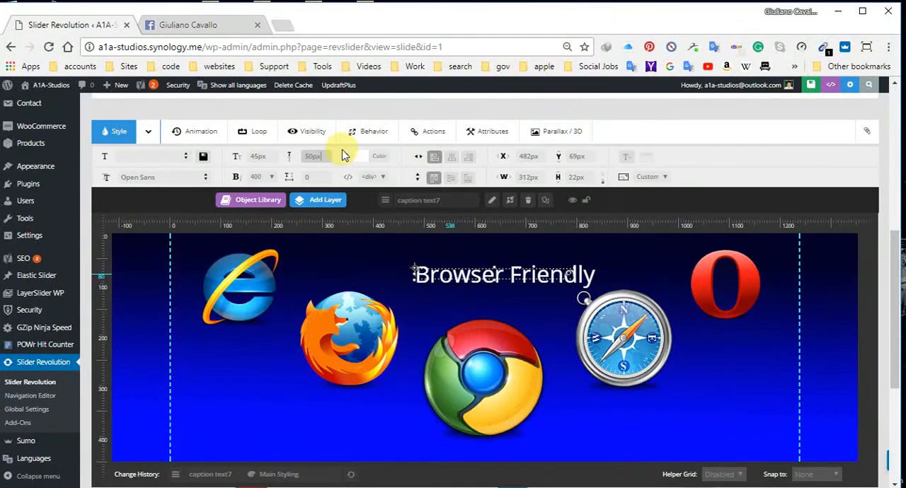
pyautogui.press('Return')
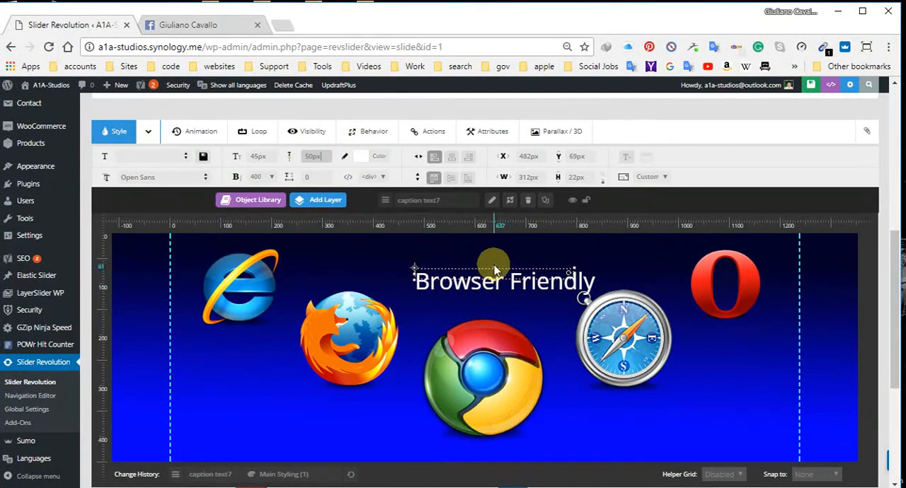
# Step: Enlarge the caption's box to about 793 by 92 px and move it to about X 434, Y 24
pyautogui.moveTo(491, 265); pyautogui.dragTo(493, 247)
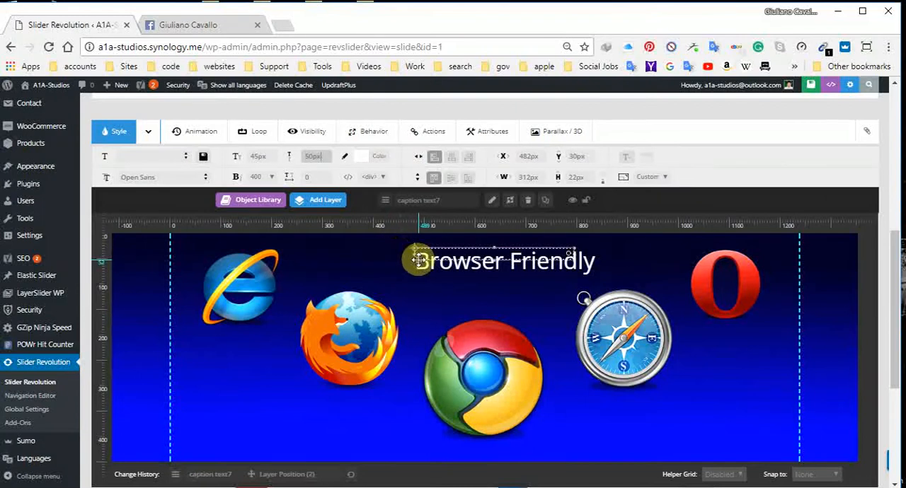
pyautogui.moveTo(416, 261); pyautogui.dragTo(286, 297)
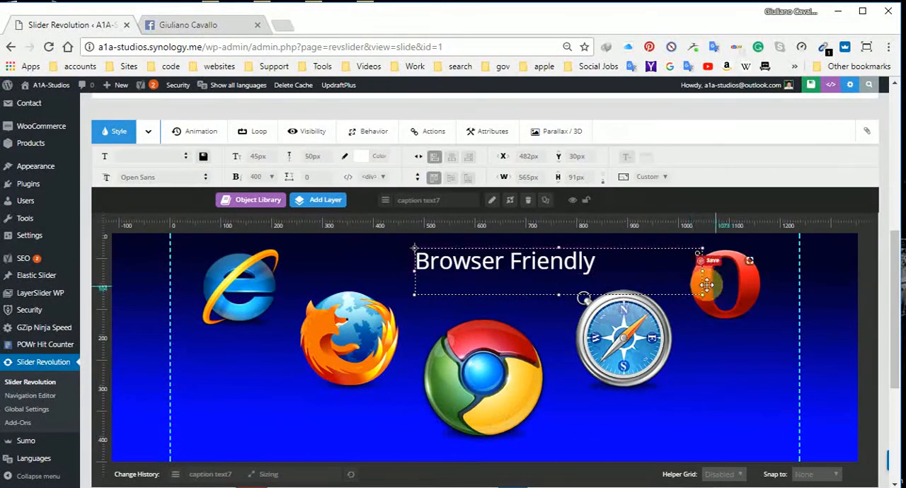
pyautogui.moveTo(699, 271); pyautogui.dragTo(818, 285)
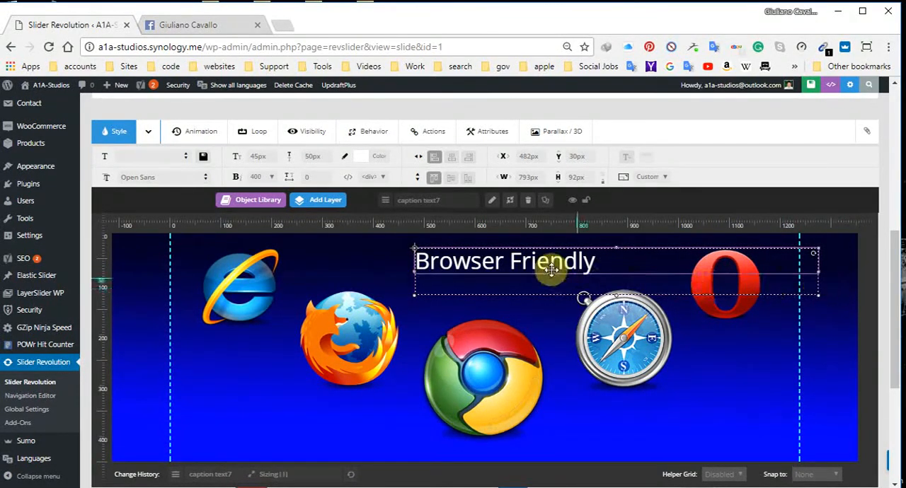
pyautogui.moveTo(554, 264); pyautogui.dragTo(533, 259)
# Step: Select the individual logo layers in turn, and move the caption to about X 442 px, Y 42 px
pyautogui.click(630, 357)
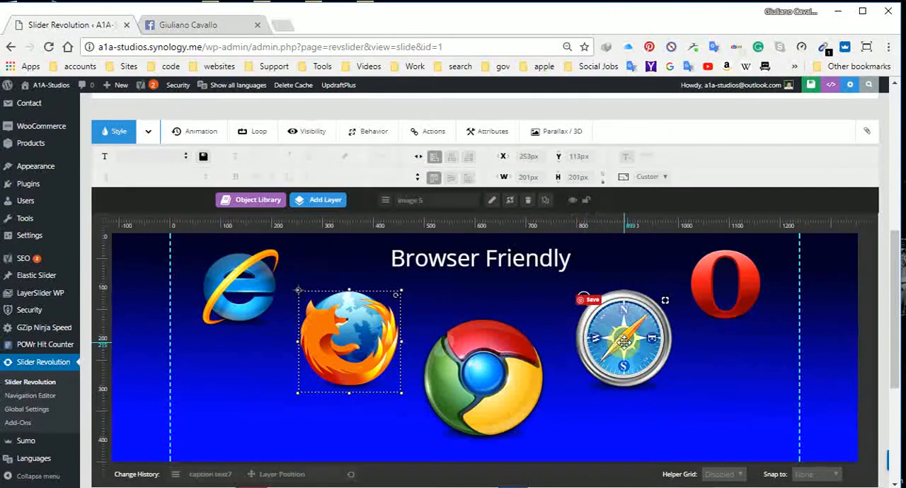
pyautogui.click(481, 368)
pyautogui.click(240, 286)
pyautogui.click(633, 280)
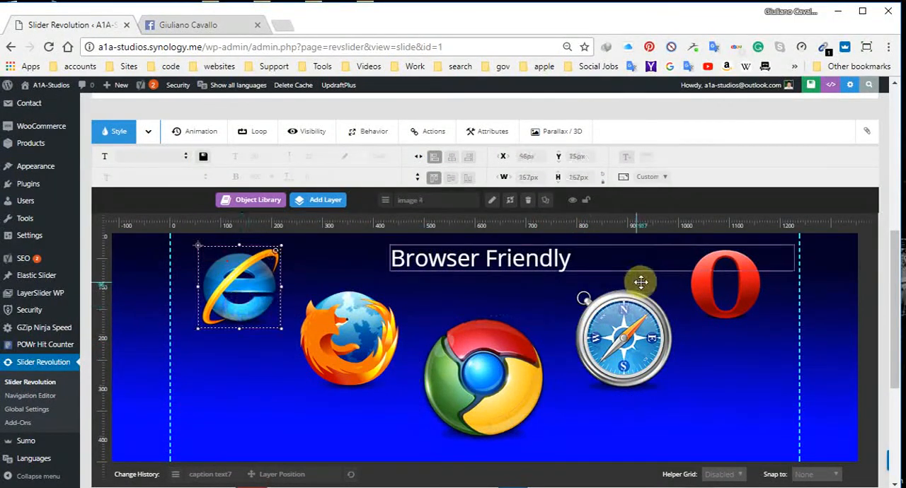
pyautogui.click(724, 311)
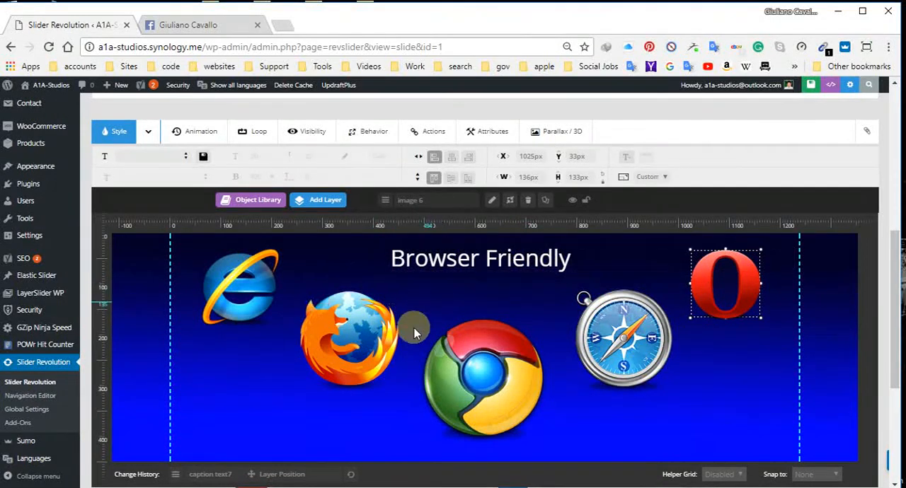
pyautogui.moveTo(516, 269)
pyautogui.mouseDown()
pyautogui.moveTo(511, 283)
pyautogui.moveTo(522, 276)
pyautogui.mouseUp()
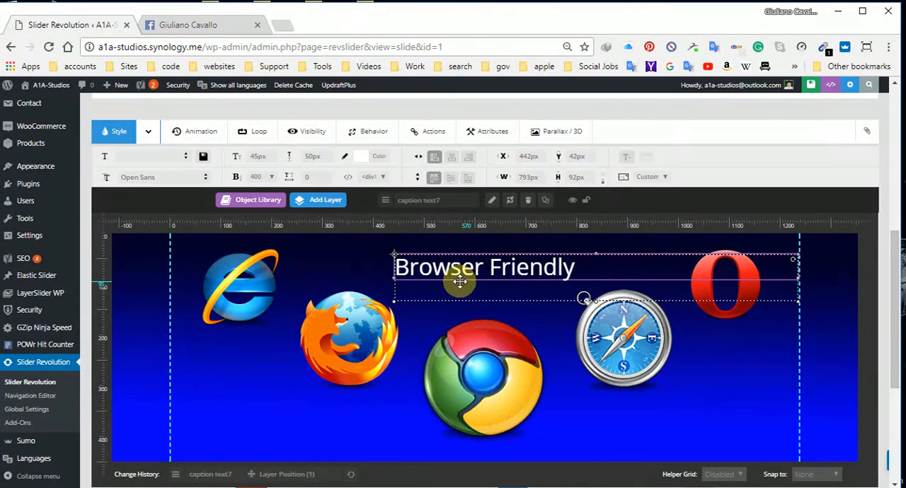
# Step: Open Google Translate in a new browser tab and translate "browser" into Thai, Simplified Chinese and Spanish
pyautogui.click(281, 24)
pyautogui.click(629, 68)
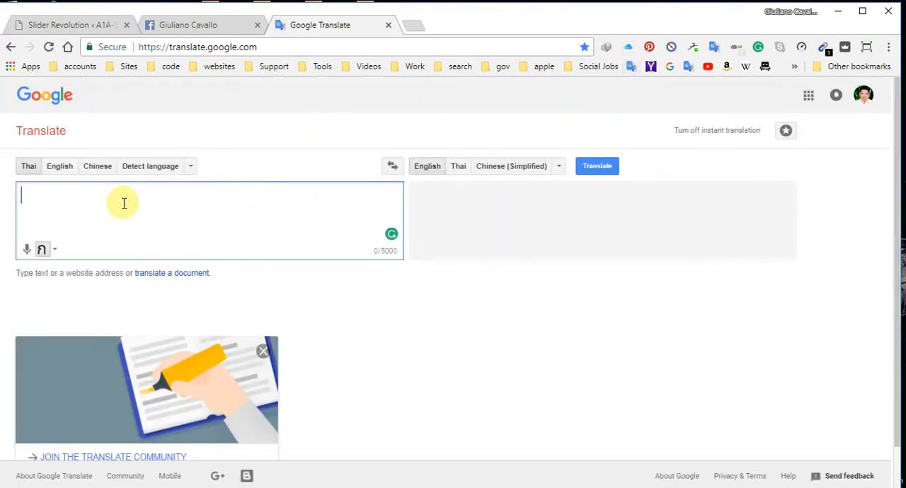
pyautogui.click(149, 167)
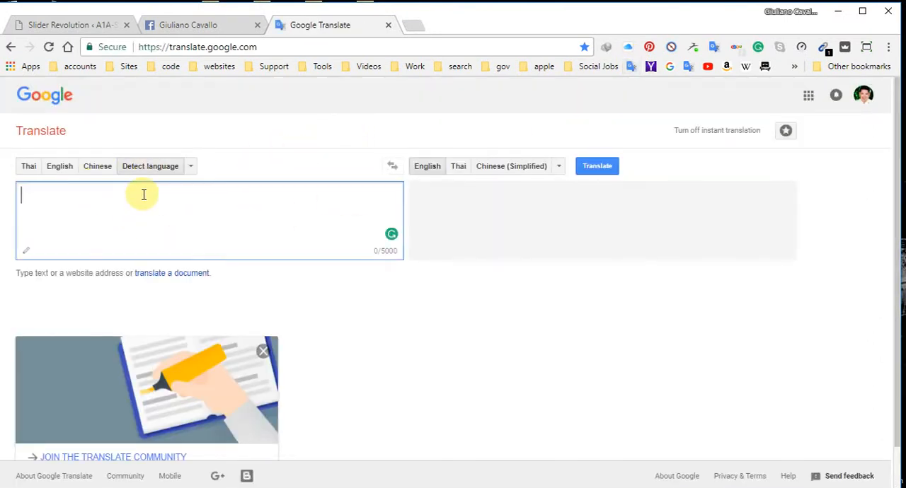
pyautogui.write('browser')
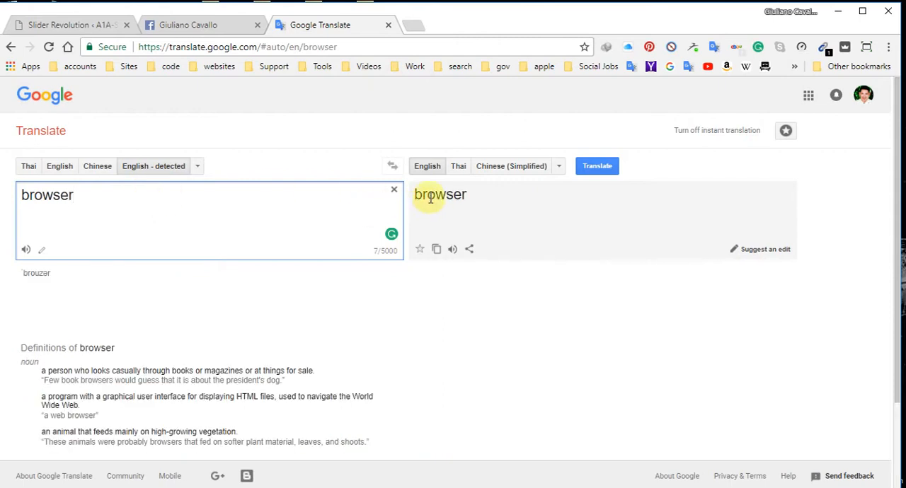
pyautogui.click(457, 169)
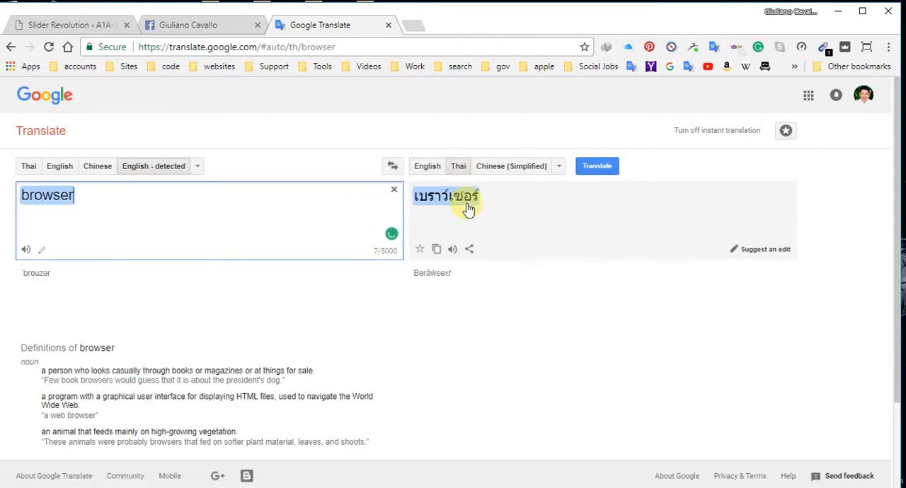
pyautogui.click(494, 169)
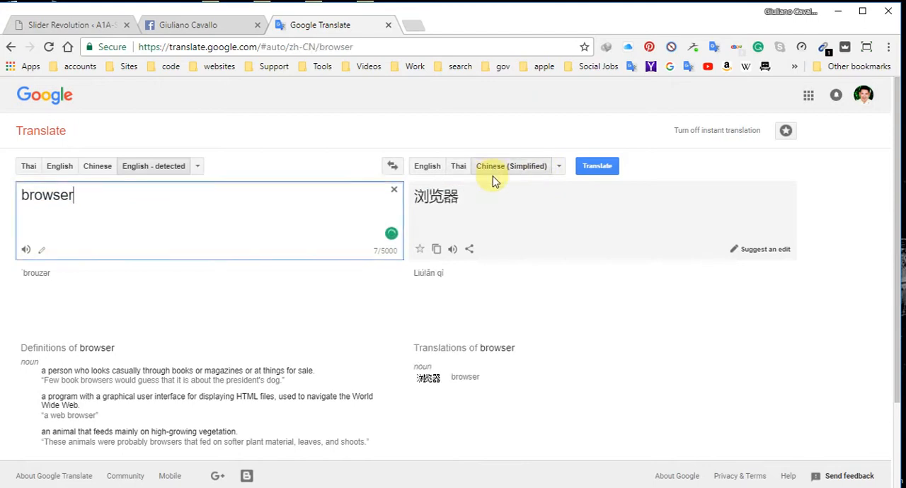
pyautogui.click(559, 167)
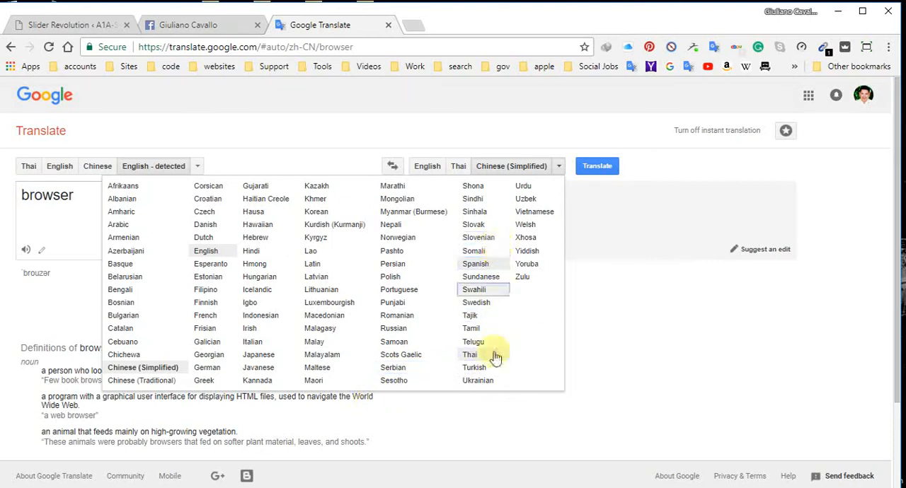
pyautogui.click(484, 264)
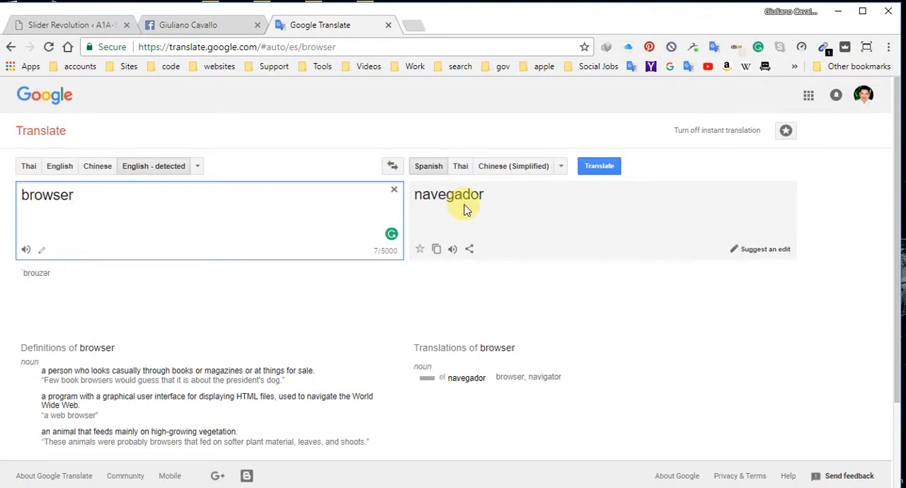
# Step: Replace the source text with "friendly" and translate it into Spanish, Thai and Simplified Chinese
pyautogui.moveTo(165, 196); pyautogui.dragTo(22, 203)
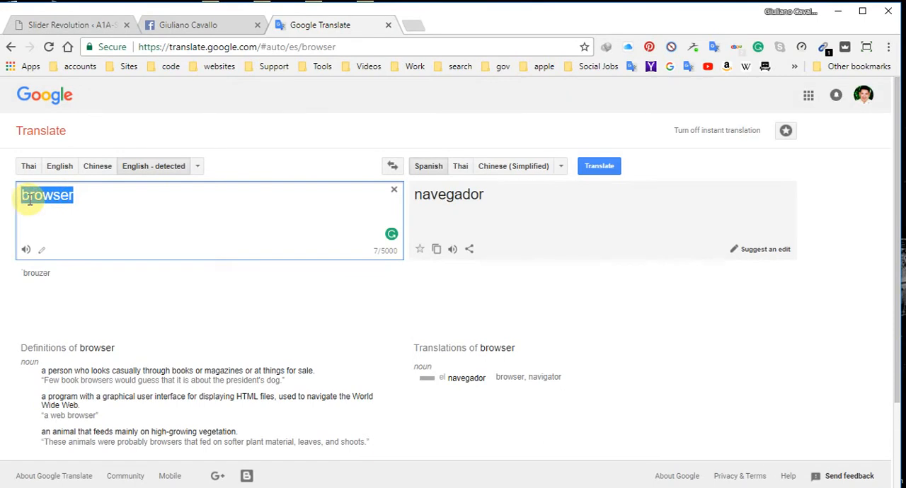
pyautogui.write('friendly')
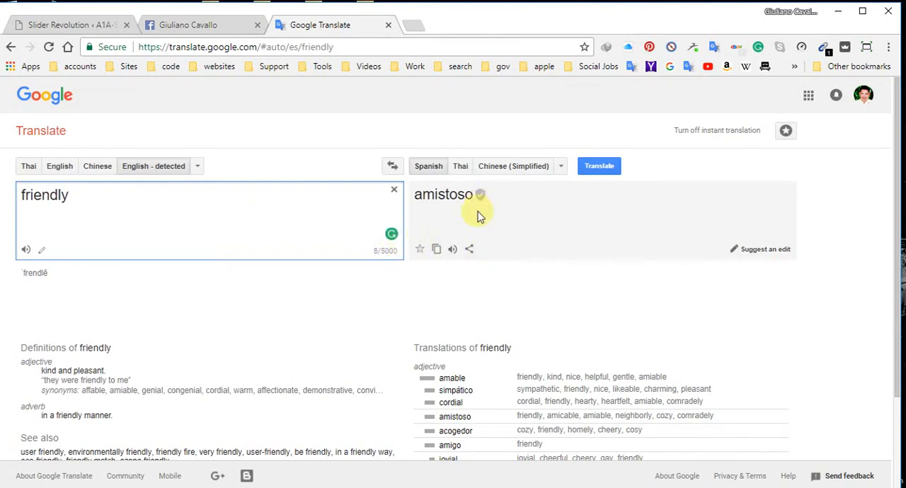
pyautogui.click(462, 168)
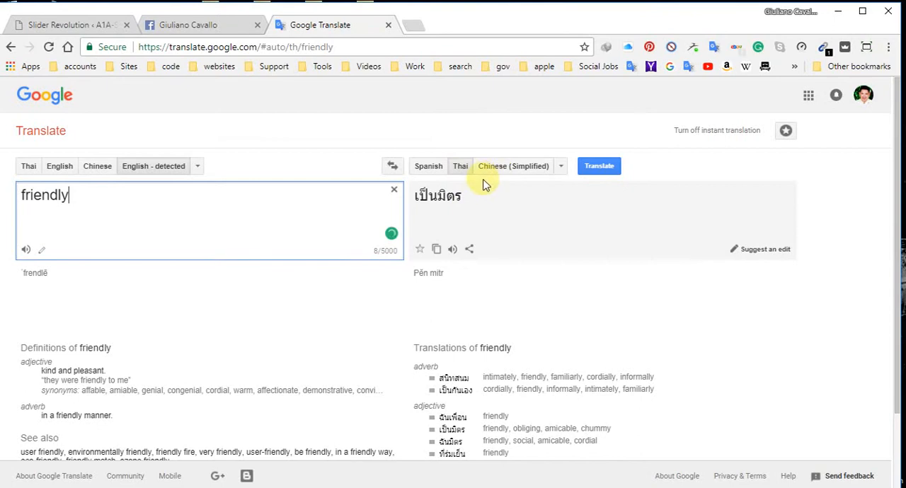
pyautogui.click(518, 176)
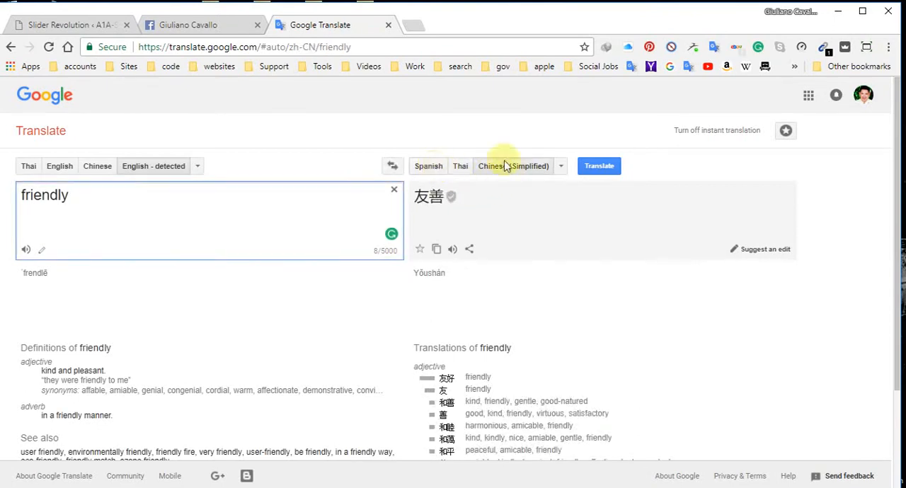
# Step: Return to the Slider Revolution tab and move the "Browser Friendly" caption to about X 436 px, Y 52 px
pyautogui.click(86, 25)
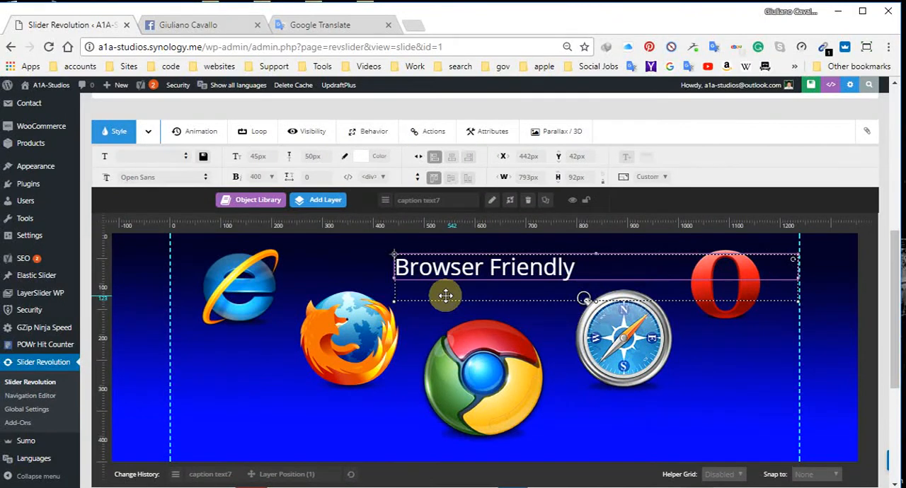
pyautogui.moveTo(486, 269); pyautogui.dragTo(491, 289)
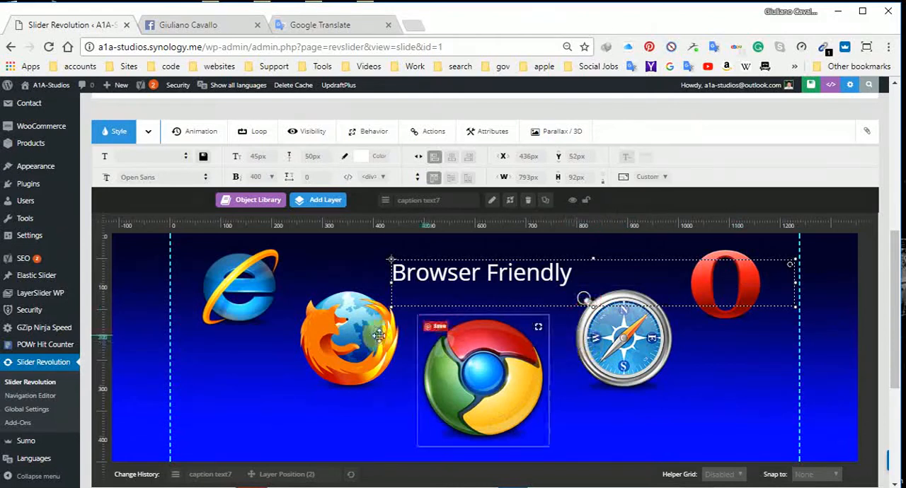
# Step: Deselect the caption layer and save the slide
pyautogui.click(717, 400)
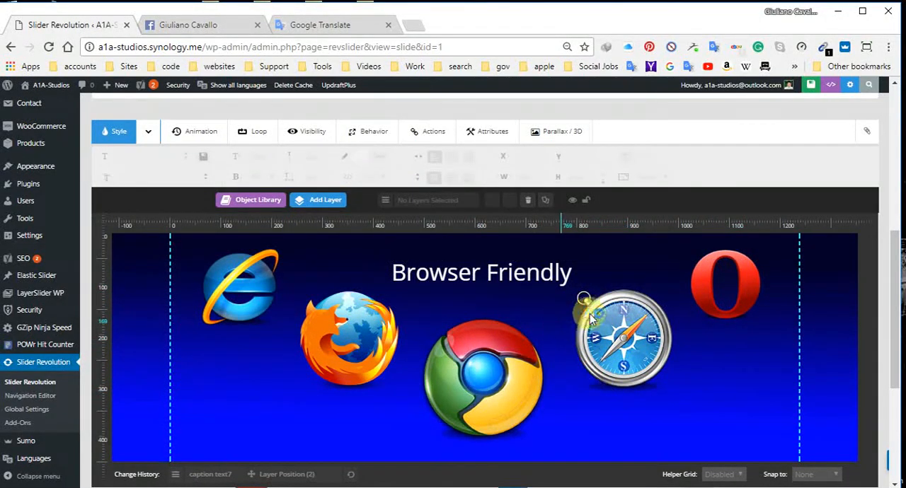
pyautogui.click(792, 86)
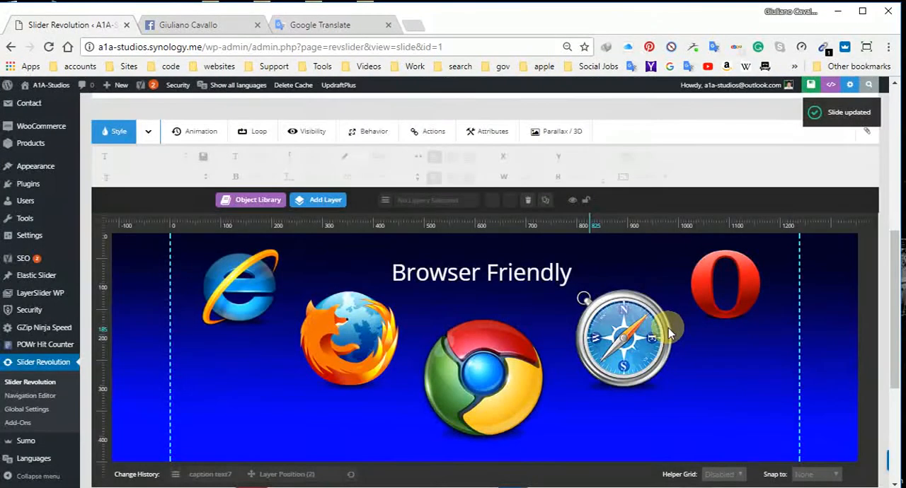
pyautogui.scroll(-3, 683, 367)
# Step: Select the "Browser Friendly" caption and widen its text box to about 857 px
pyautogui.scroll(5, 673, 348)
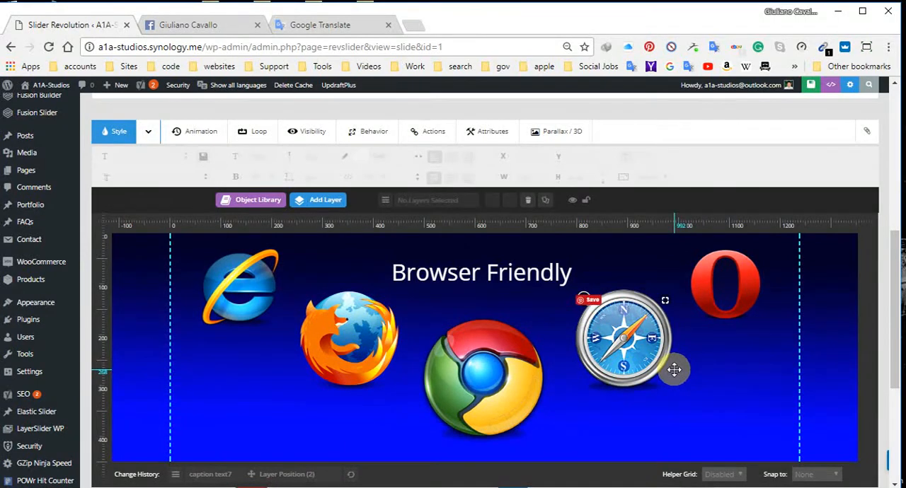
pyautogui.click(530, 273)
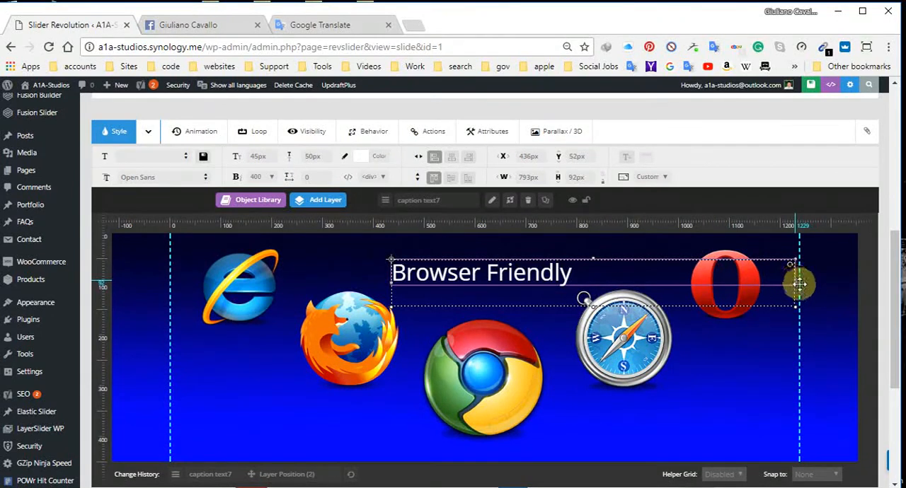
pyautogui.moveTo(797, 281); pyautogui.dragTo(828, 283)
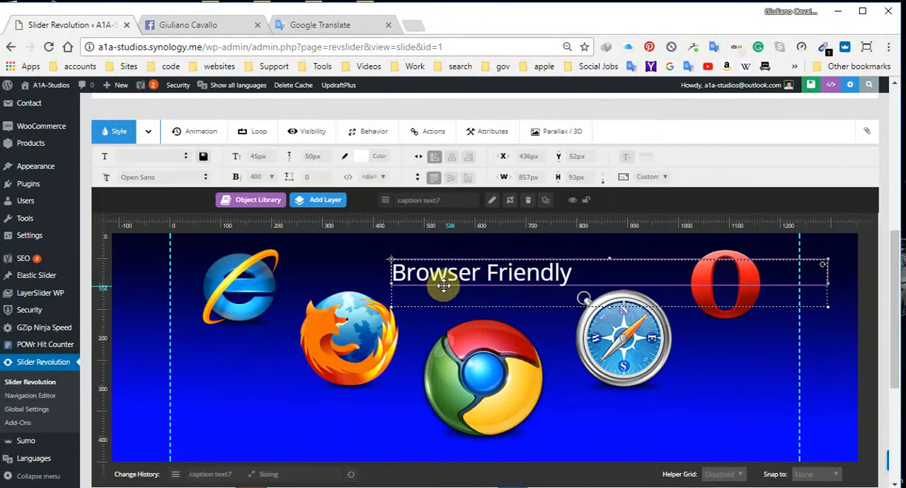
# Step: Try the "Impact, Charcoal, sans-serif" font family on the "Browser Friendly" caption
pyautogui.click(204, 181)
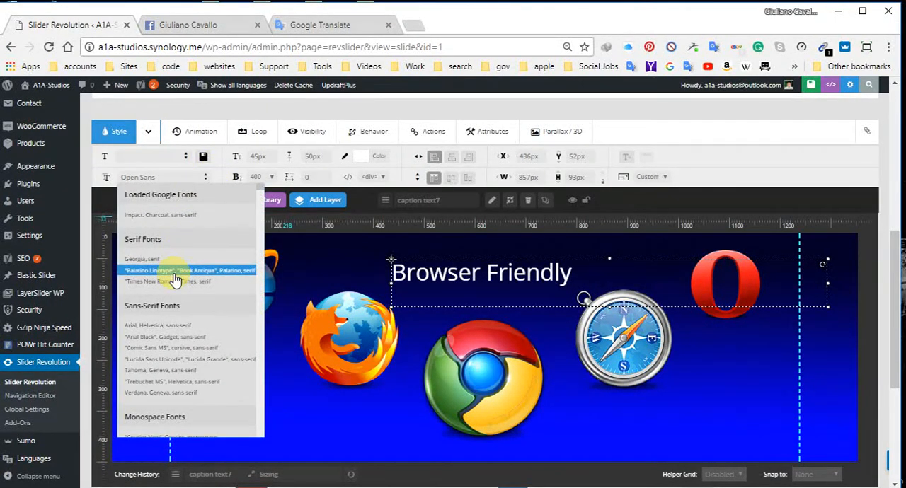
pyautogui.click(154, 175)
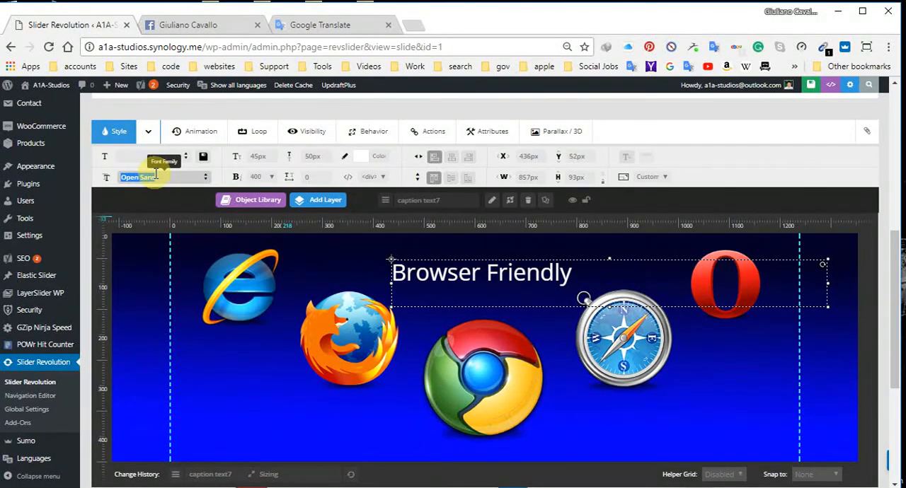
pyautogui.write('impac')
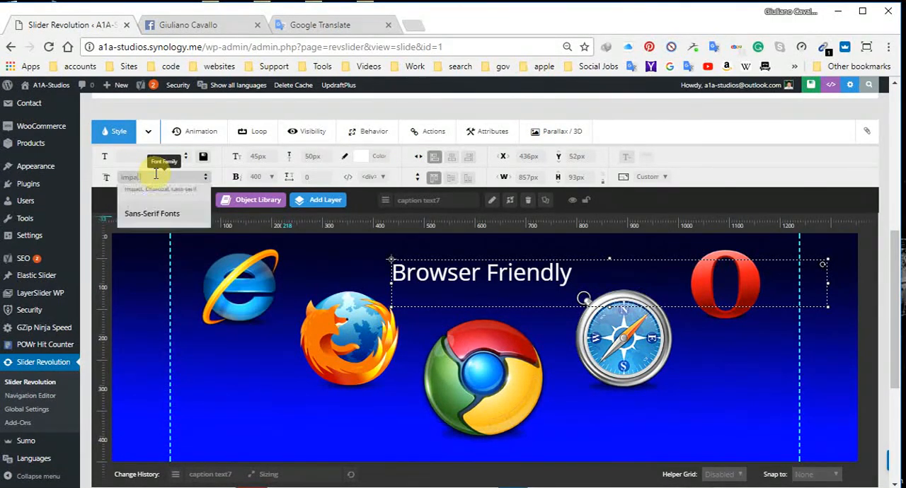
pyautogui.write('t')
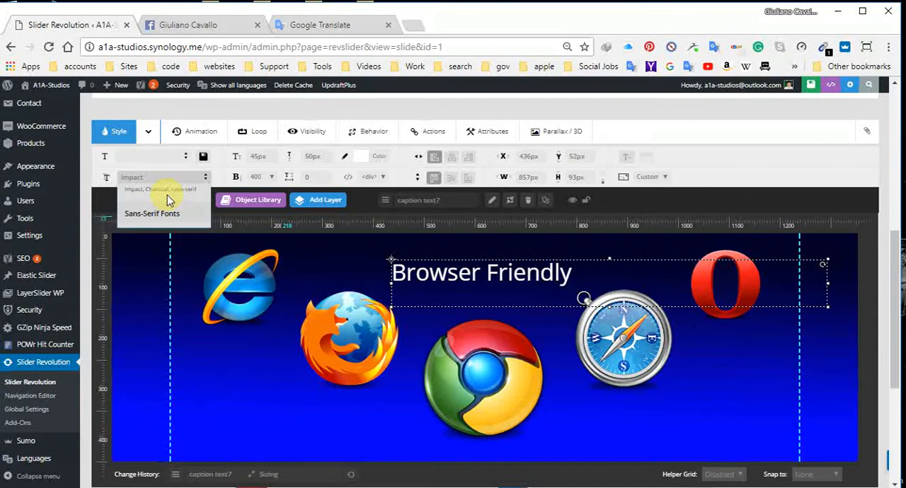
pyautogui.click(167, 191)
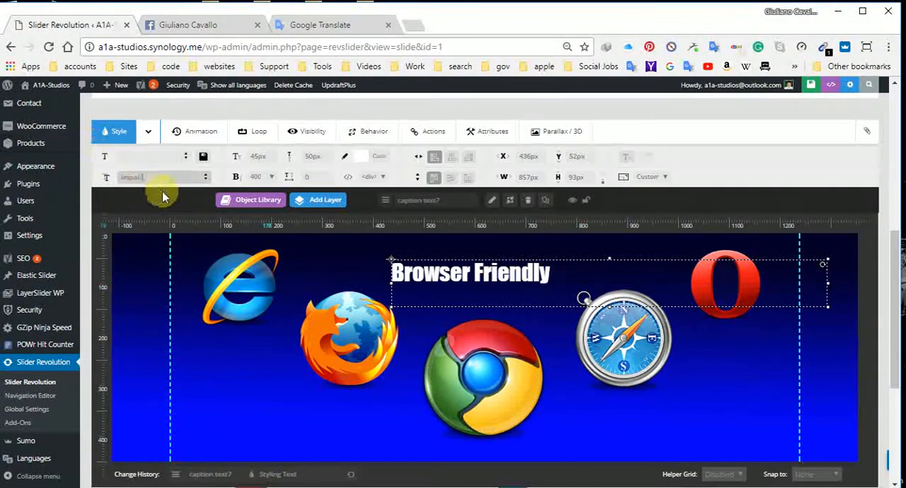
# Step: Try the Times New Roman and Abril Fatface font families on the caption
pyautogui.click(206, 178)
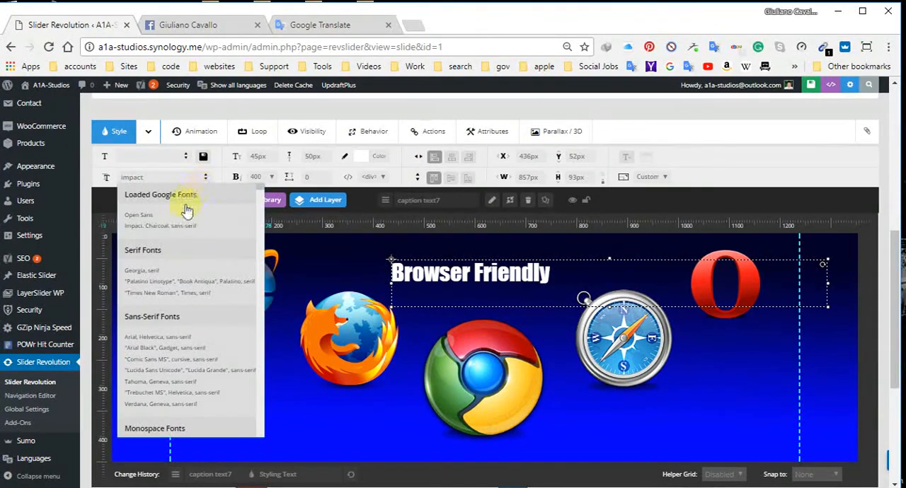
pyautogui.click(177, 292)
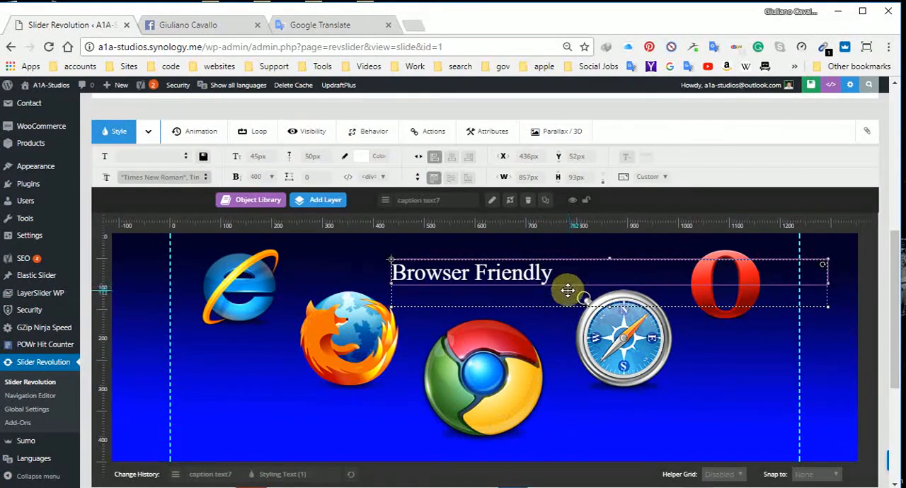
pyautogui.click(205, 178)
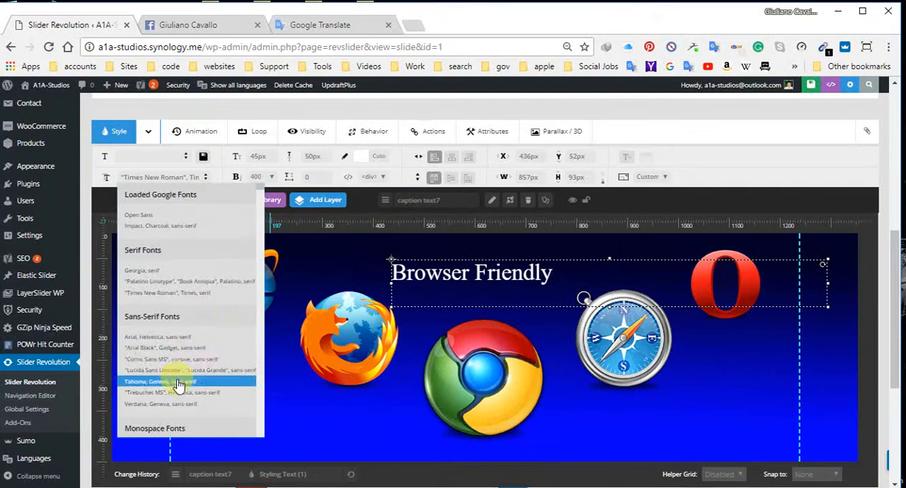
pyautogui.scroll(-3, 178, 379)
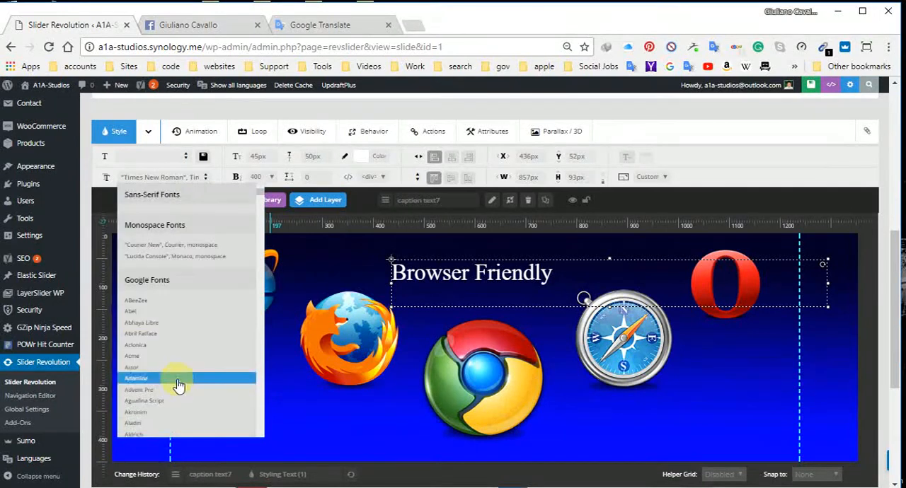
pyautogui.click(177, 334)
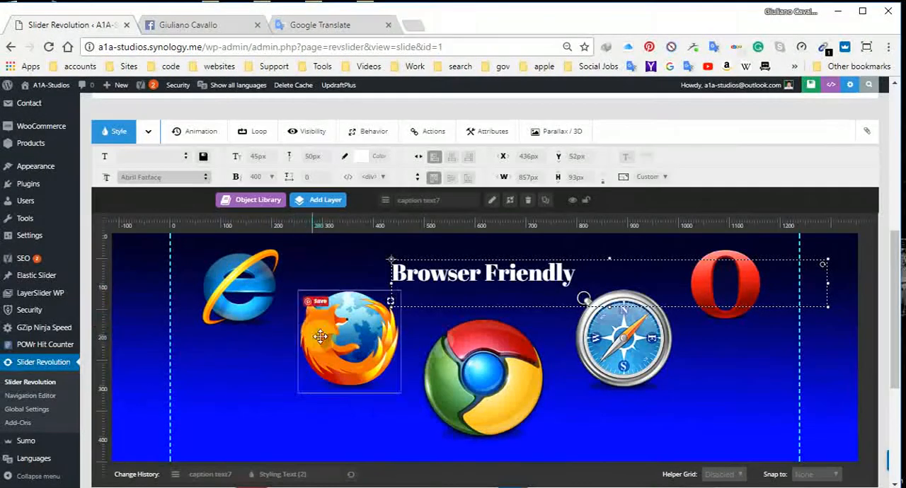
# Step: Try the Google fonts Amaranth and Amatic SC on the caption
pyautogui.click(207, 177)
pyautogui.scroll(-10, 185, 368)
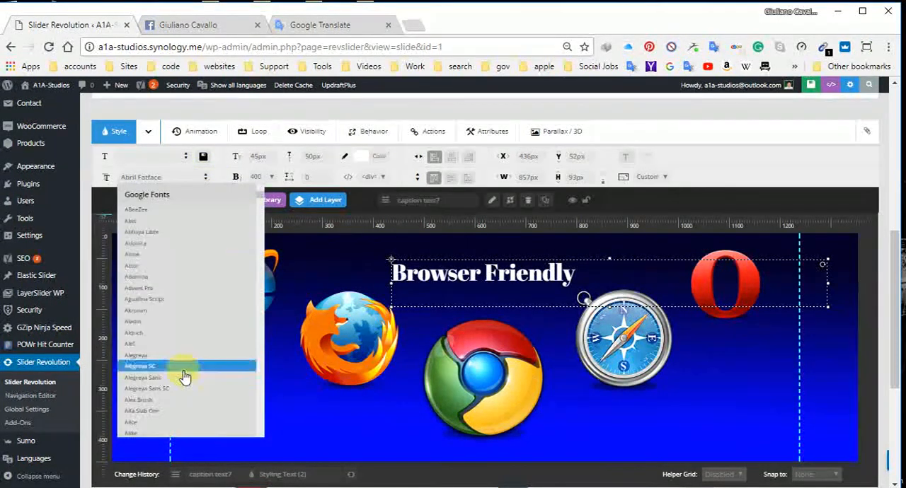
pyautogui.click(178, 393)
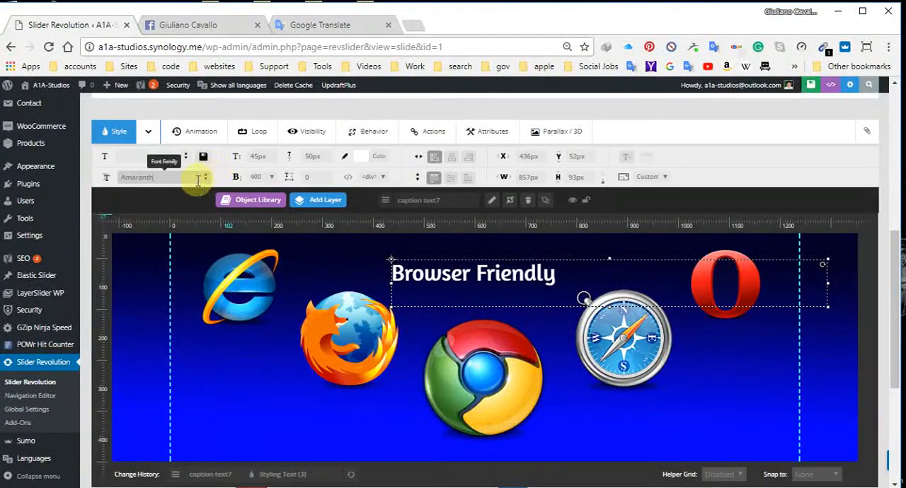
pyautogui.click(206, 178)
pyautogui.scroll(-8, 187, 340)
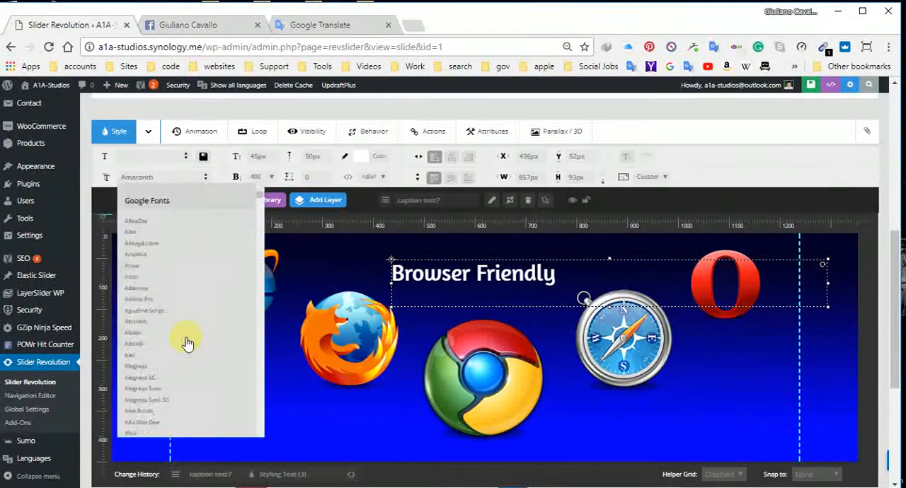
pyautogui.scroll(3, 180, 368)
pyautogui.click(164, 413)
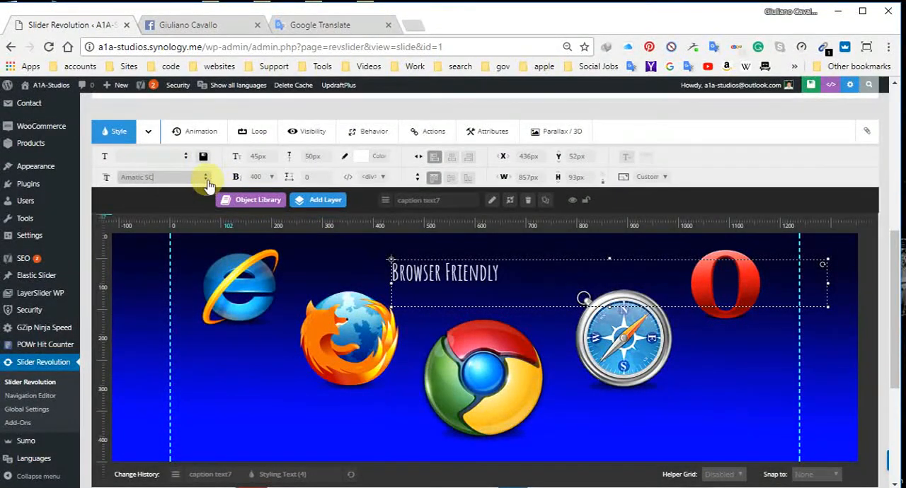
# Step: Try the Google fonts Baloo and Ek Mukta on the caption
pyautogui.click(206, 179)
pyautogui.scroll(-10, 166, 372)
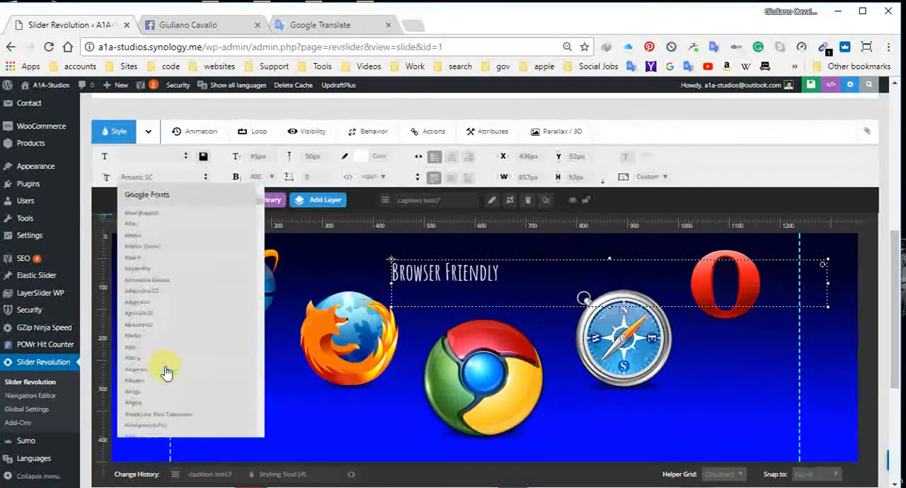
pyautogui.click(165, 371)
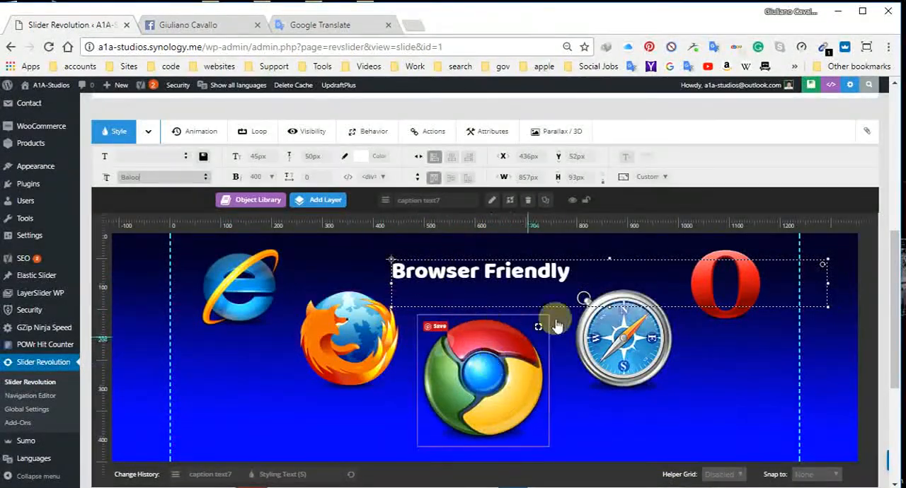
pyautogui.click(203, 178)
pyautogui.scroll(-5, 164, 372)
pyautogui.scroll(-10, 163, 368)
pyautogui.scroll(-5, 164, 395)
pyautogui.click(163, 393)
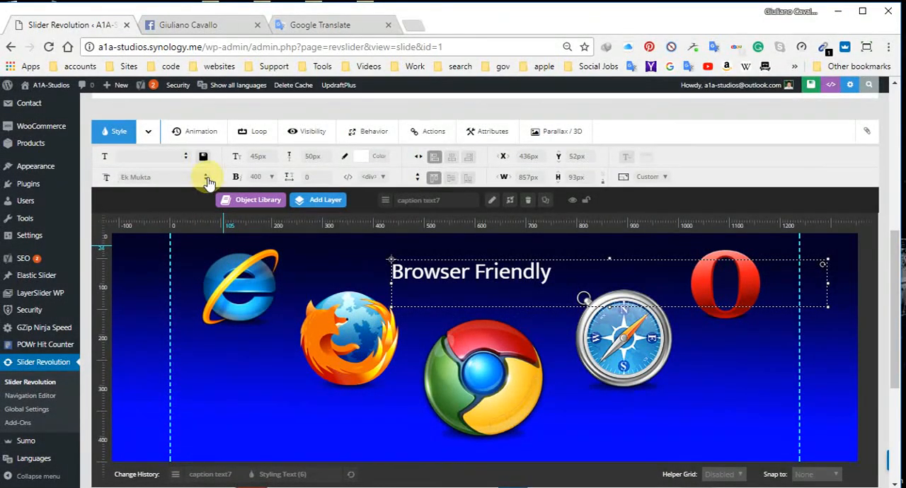
# Step: Set the caption's font family to "Georgia, serif"
pyautogui.click(207, 180)
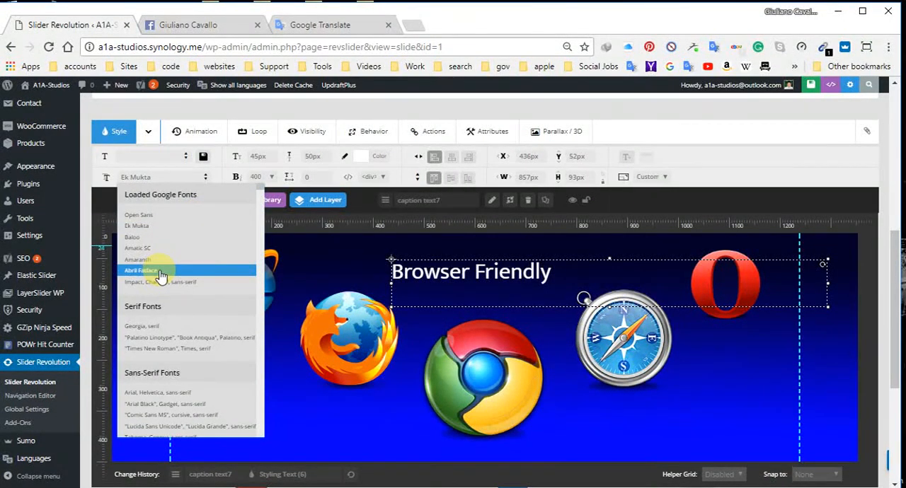
pyautogui.click(167, 330)
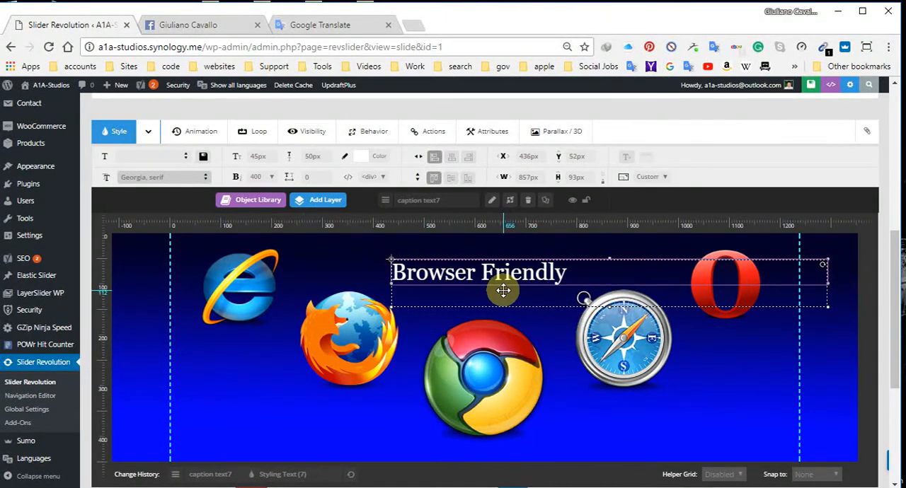
# Step: Try the LettersFlyInFromBottom start animation on the caption, and set it to LettersFlyInFromRight
pyautogui.click(195, 132)
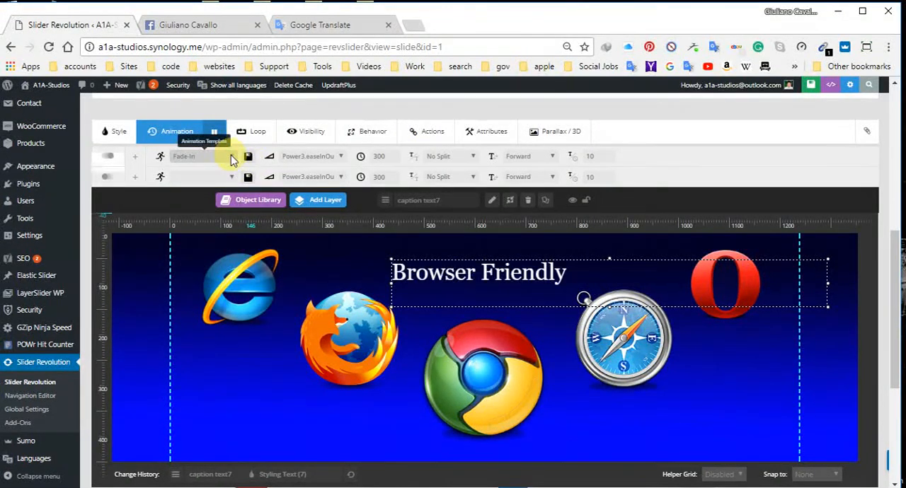
pyautogui.click(231, 155)
pyautogui.scroll(5, 229, 217)
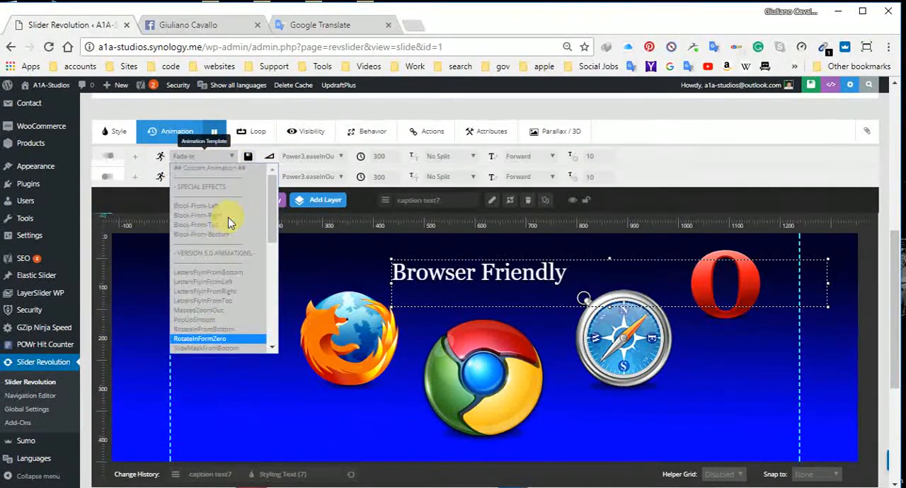
pyautogui.click(228, 281)
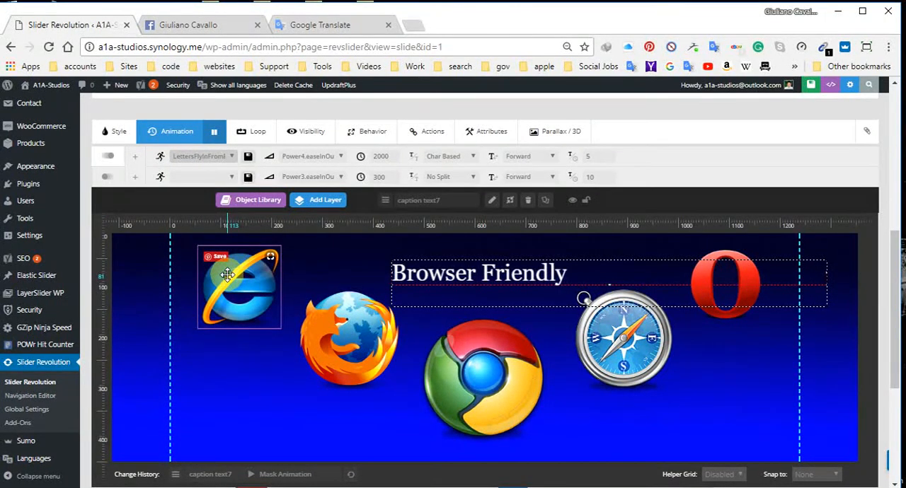
pyautogui.click(229, 157)
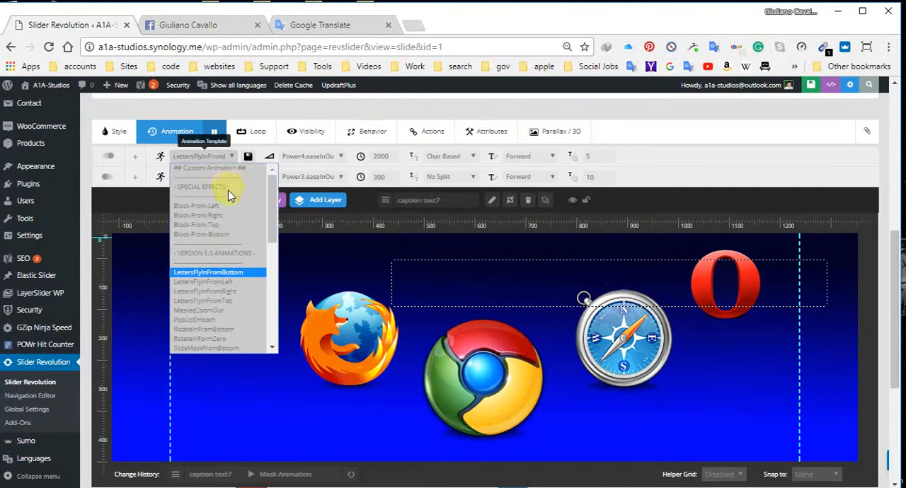
pyautogui.click(226, 291)
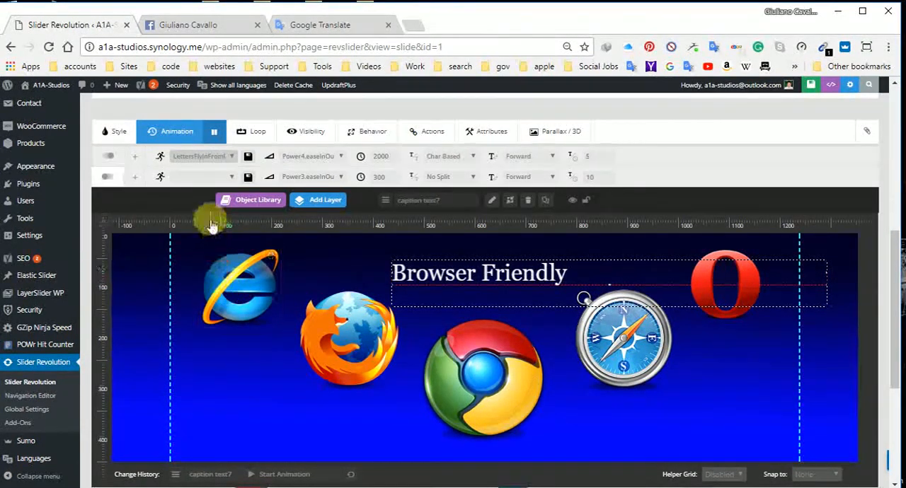
# Step: Set the caption's end animation to Long-To-Right
pyautogui.click(232, 177)
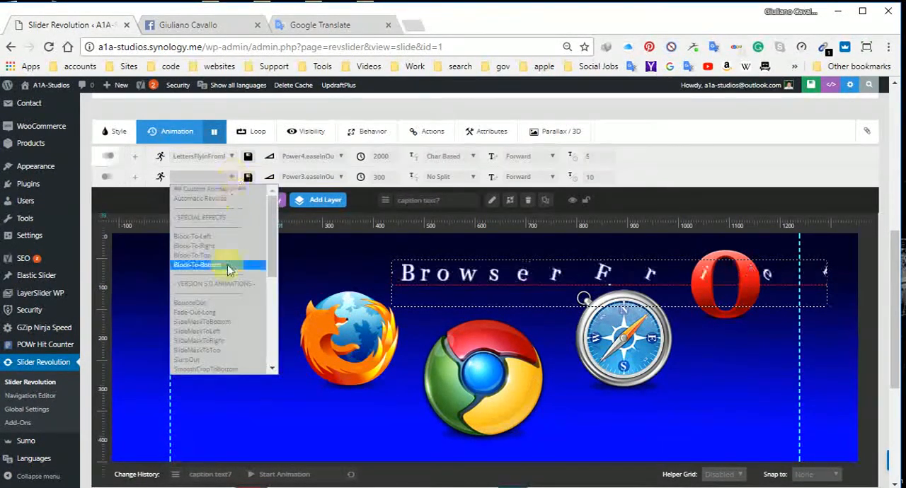
pyautogui.scroll(-5, 233, 296)
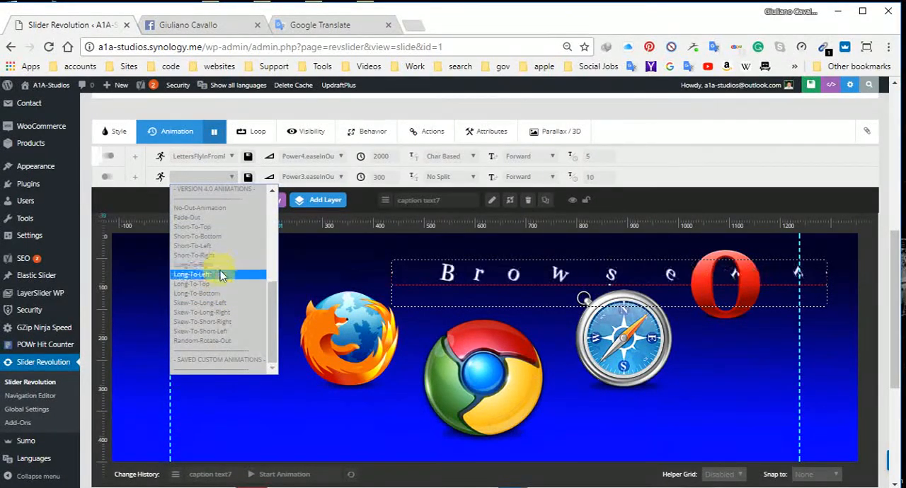
pyautogui.click(219, 264)
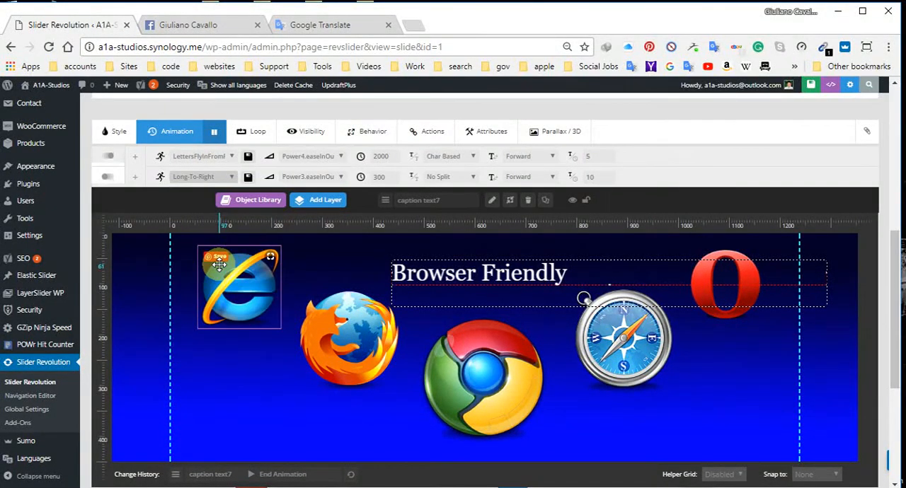
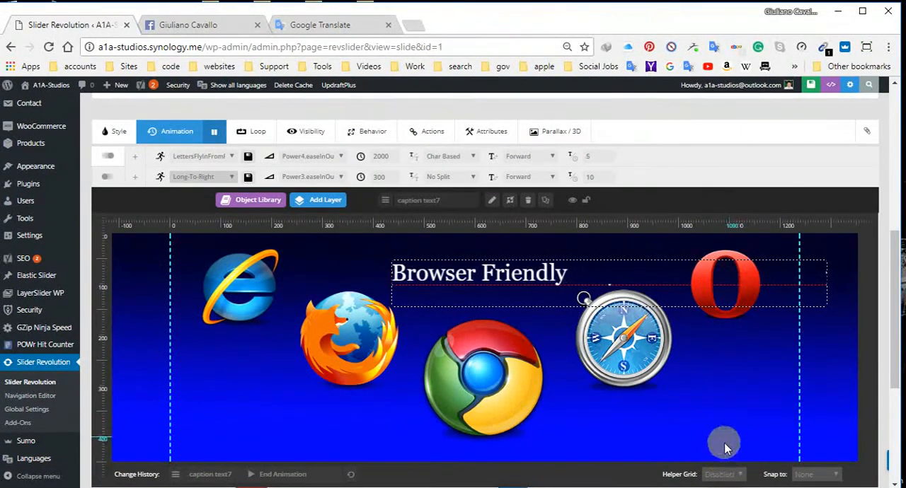
# Step: Set the Chrome logo's start animation to Long-From-Bottom
pyautogui.click(482, 402)
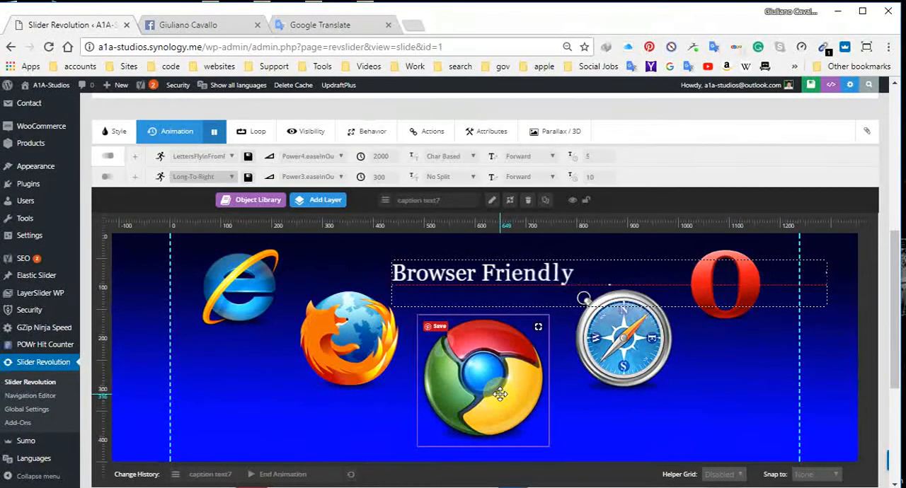
pyautogui.click(496, 389)
pyautogui.moveTo(291, 203)
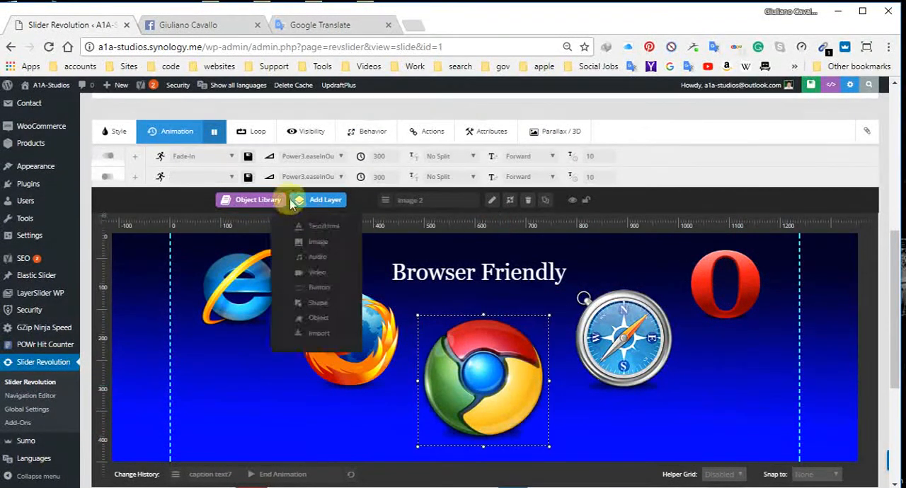
pyautogui.click(231, 156)
pyautogui.scroll(-3, 227, 276)
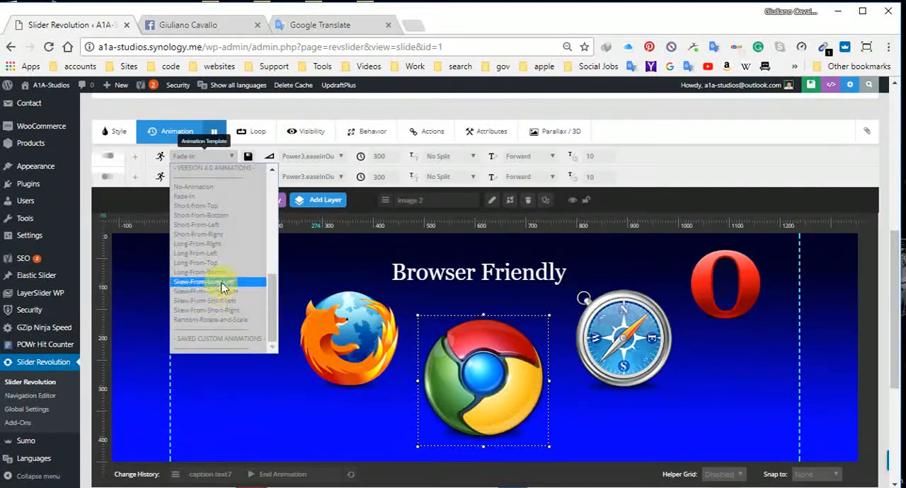
pyautogui.click(219, 274)
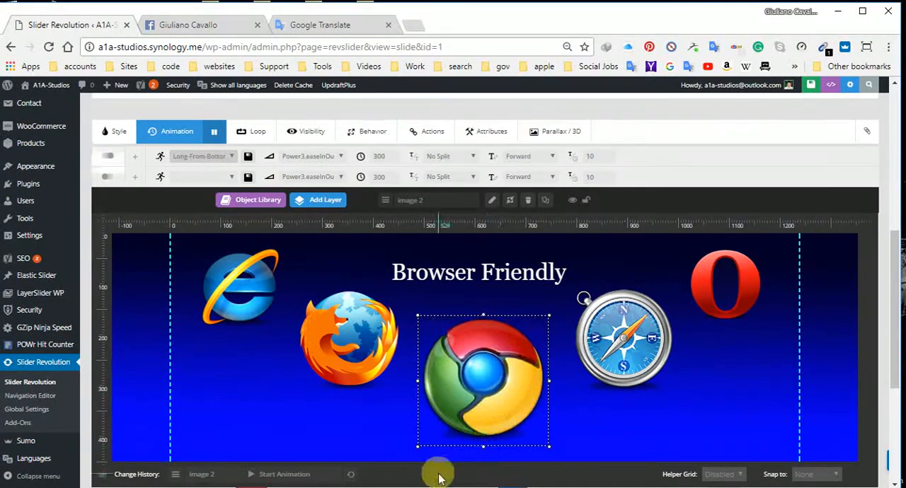
# Step: Set the Firefox logo's start animation to Long-From-Left
pyautogui.click(353, 339)
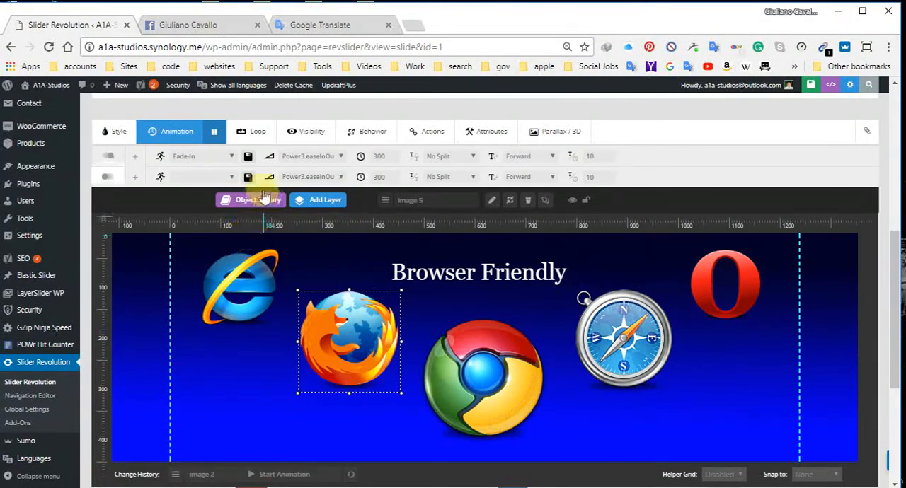
pyautogui.click(232, 156)
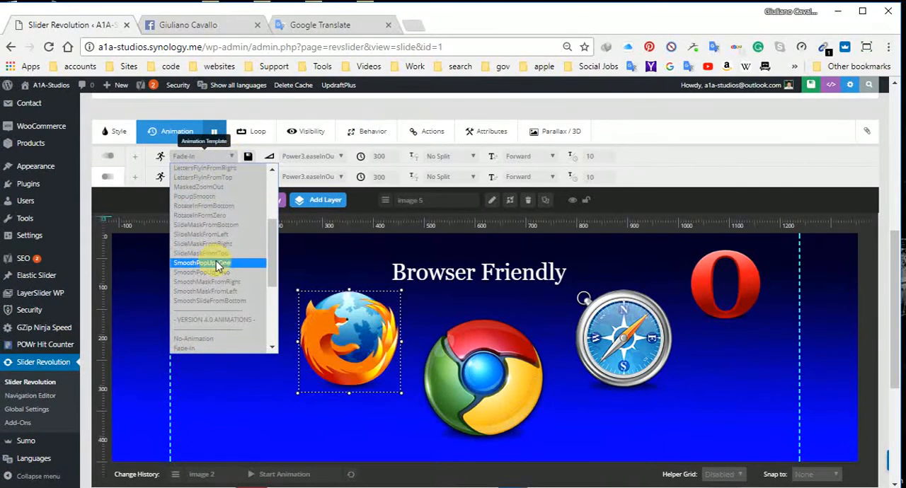
pyautogui.scroll(-5, 213, 262)
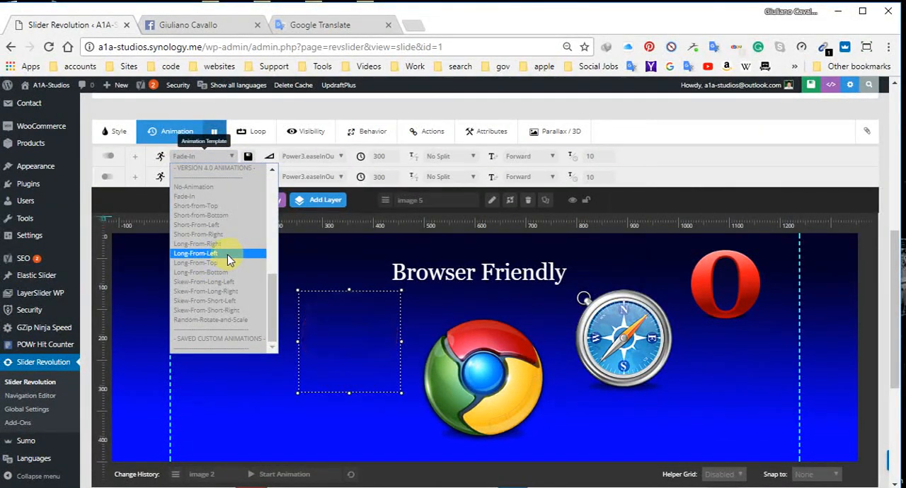
pyautogui.click(224, 255)
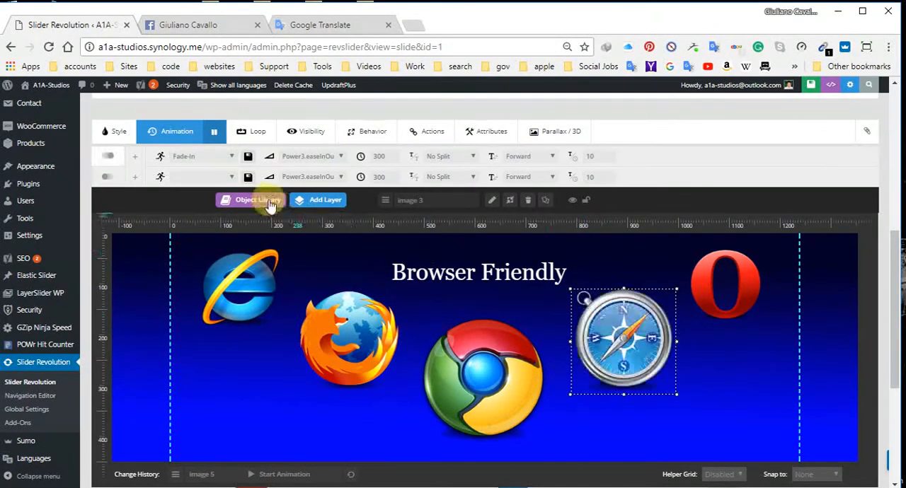
# Step: Set the Safari compass logo's start animation to Long-From-Right
pyautogui.click(236, 155)
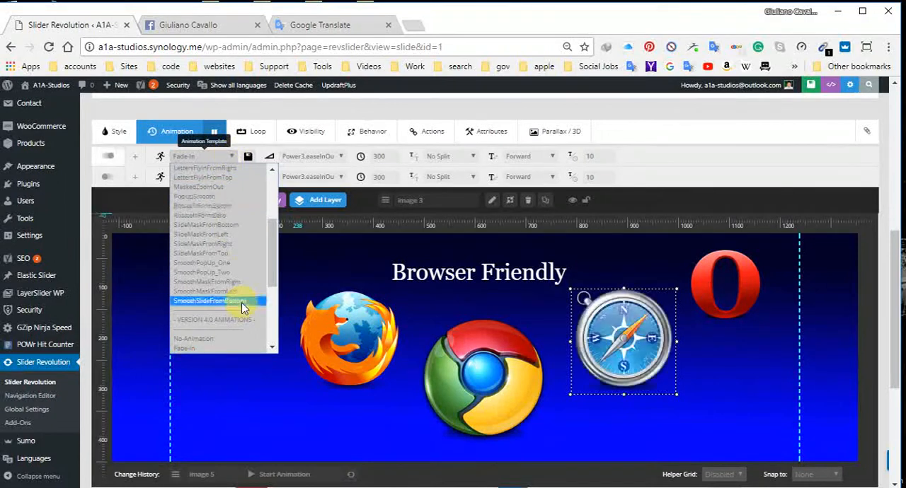
pyautogui.scroll(-3, 228, 280)
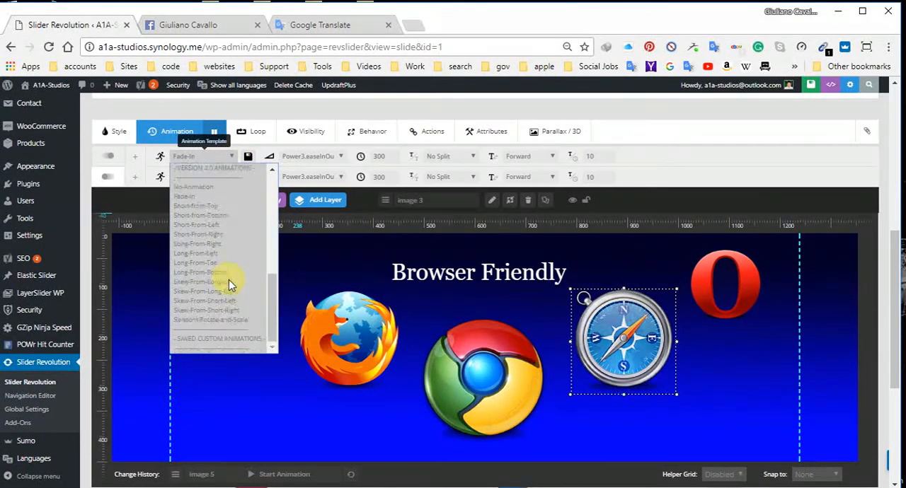
pyautogui.click(226, 244)
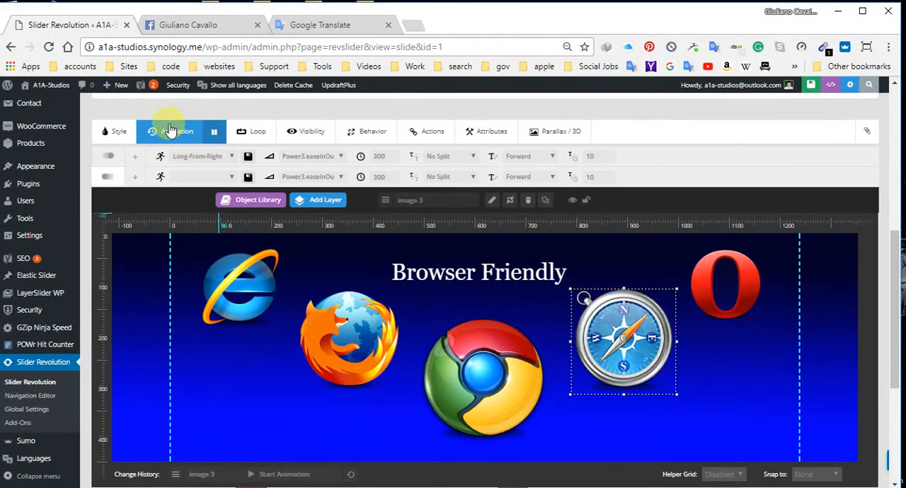
# Step: Play back the slide's timeline and lengthen the main background's start animation to 430 ms
pyautogui.scroll(-2, 202, 327)
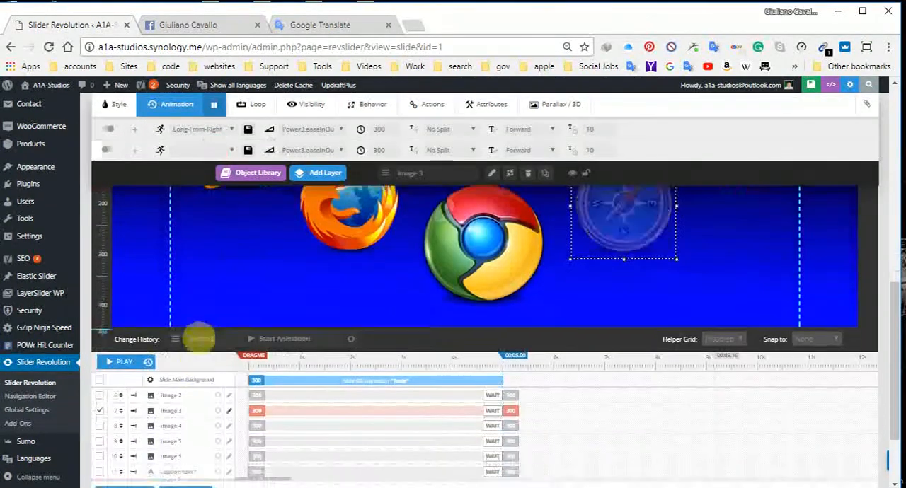
pyautogui.click(124, 364)
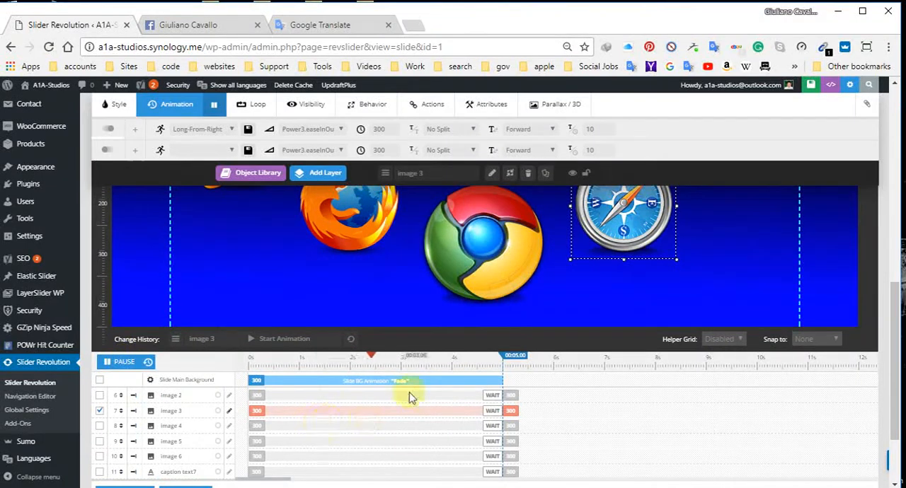
pyautogui.click(199, 363)
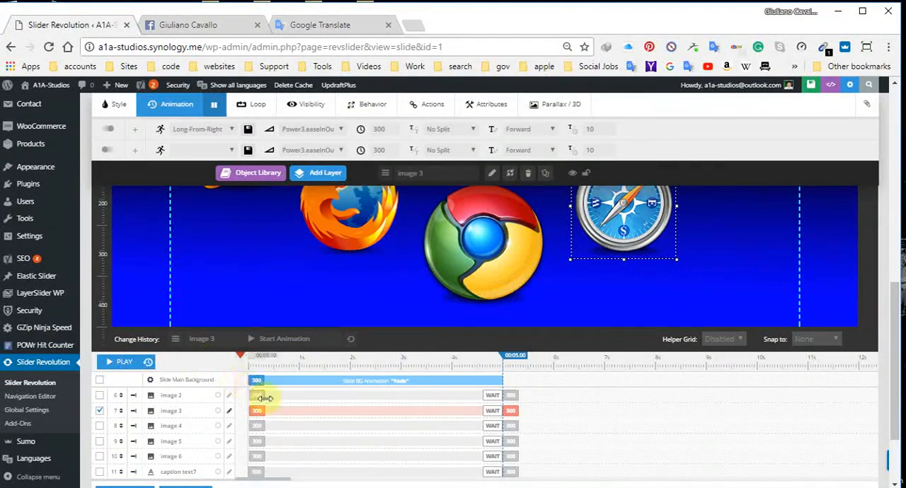
pyautogui.click(126, 363)
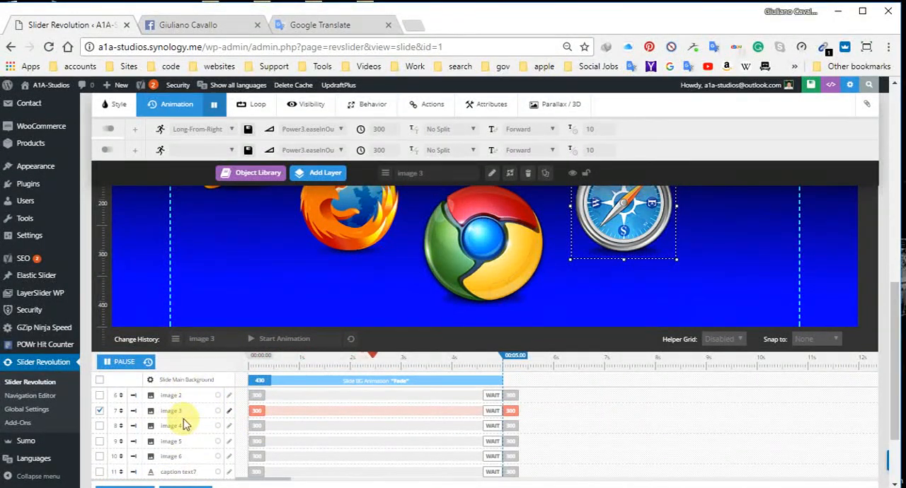
pyautogui.scroll(-2, 186, 417)
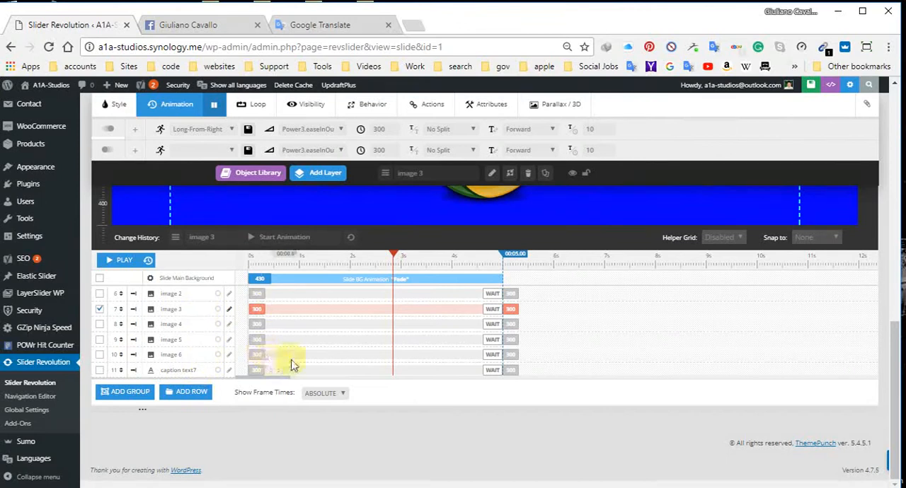
pyautogui.scroll(3, 303, 355)
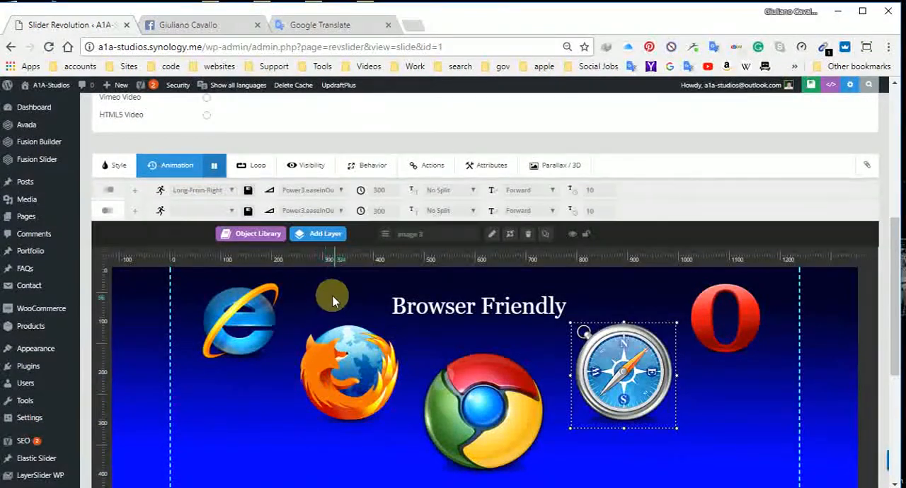
pyautogui.scroll(-1, 335, 301)
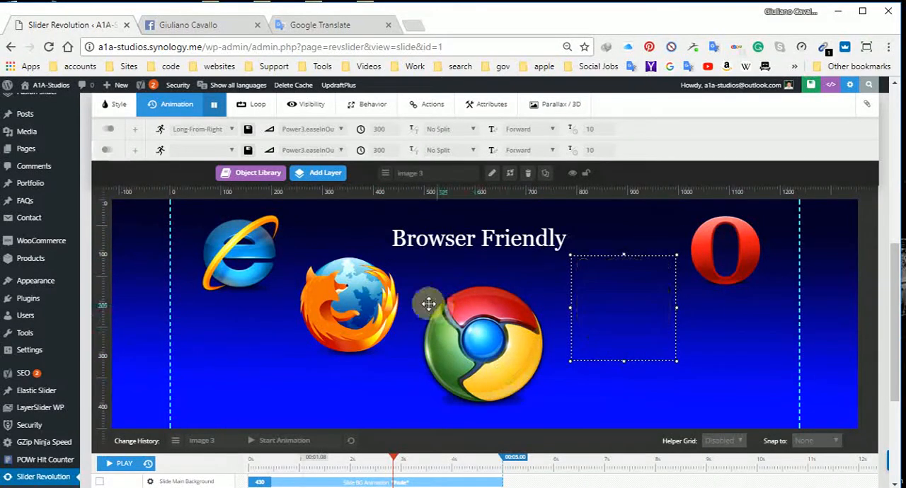
pyautogui.scroll(-2, 391, 349)
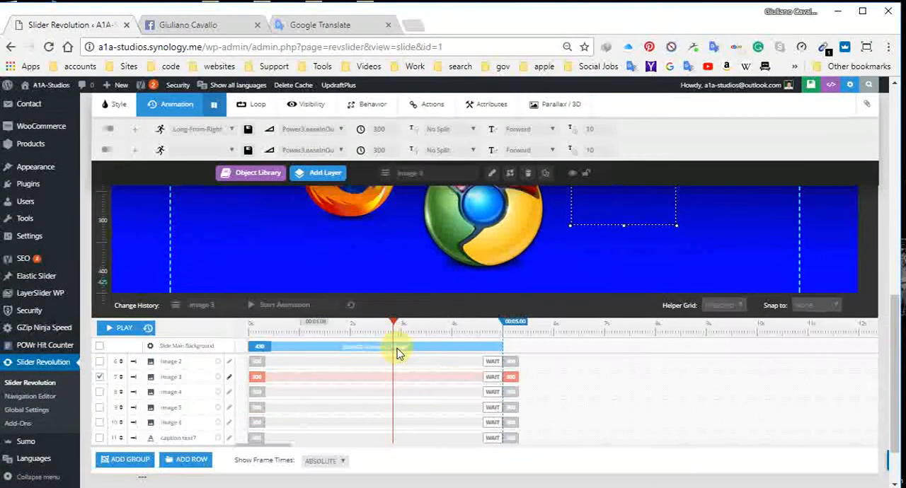
# Step: Select the Chrome and Firefox logos and their timeline entries to match each logo with its layer name
pyautogui.click(264, 363)
pyautogui.click(474, 219)
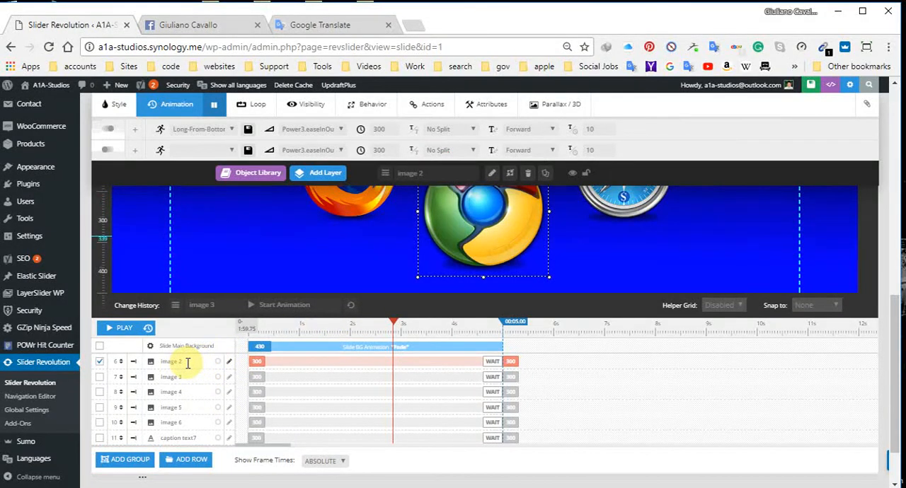
pyautogui.scroll(2, 263, 354)
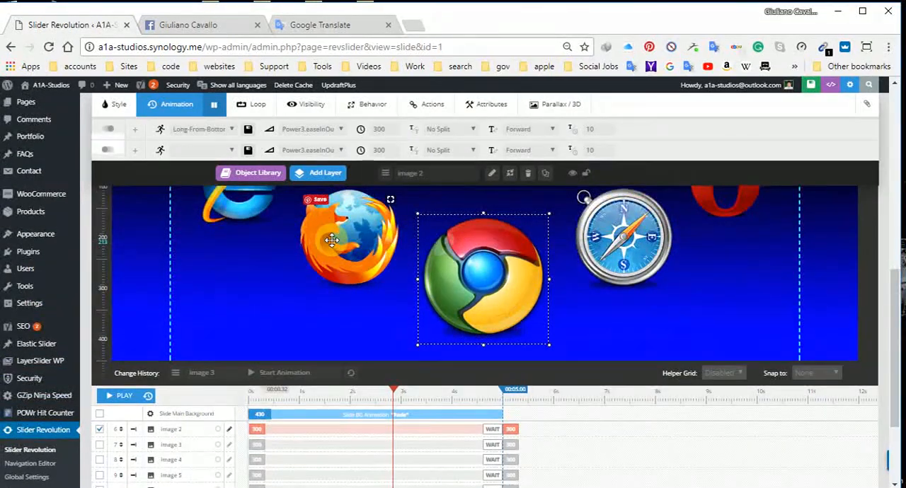
pyautogui.click(331, 241)
pyautogui.scroll(-2, 312, 376)
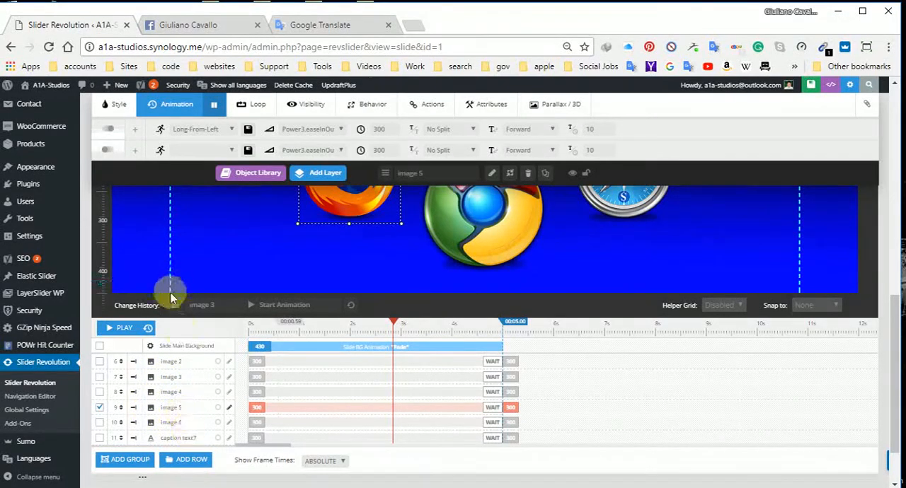
pyautogui.scroll(1, 162, 399)
pyautogui.scroll(-1, 202, 394)
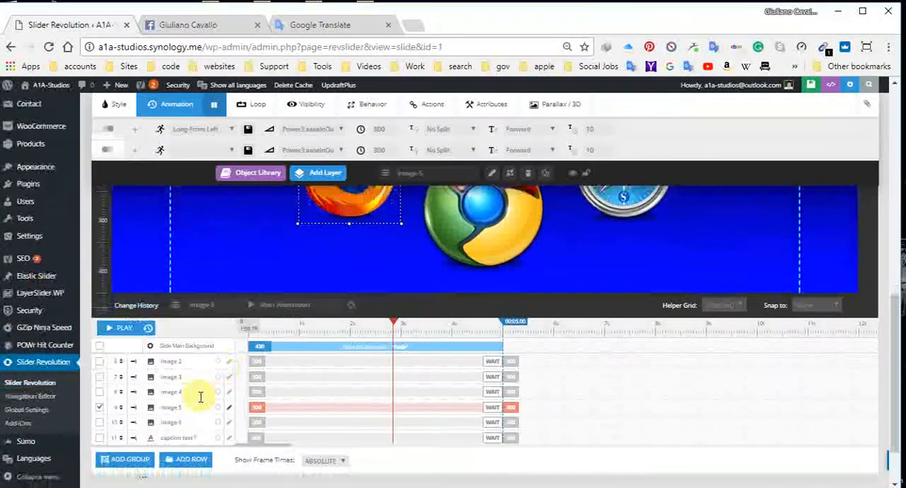
pyautogui.click(207, 363)
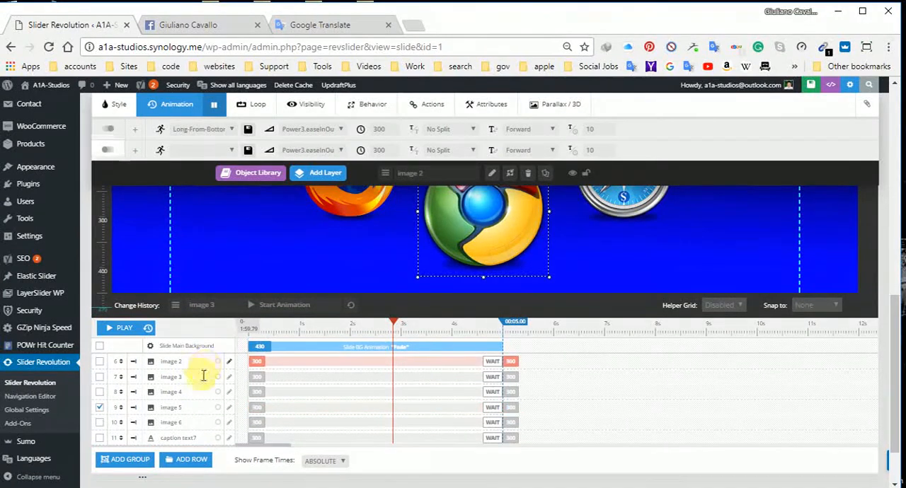
pyautogui.click(205, 377)
# Step: Enlarge the page and move the Firefox logo's layer to z-index 7, directly after image 2 in the timeline
pyautogui.click(209, 407)
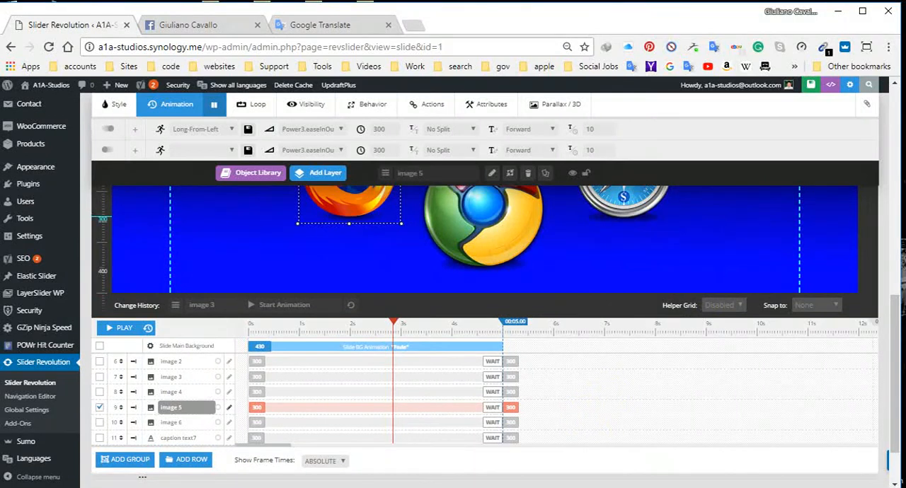
pyautogui.hotkey('ctrl', '+')
pyautogui.hotkey('ctrl', '+')
pyautogui.hotkey('ctrl', '+')
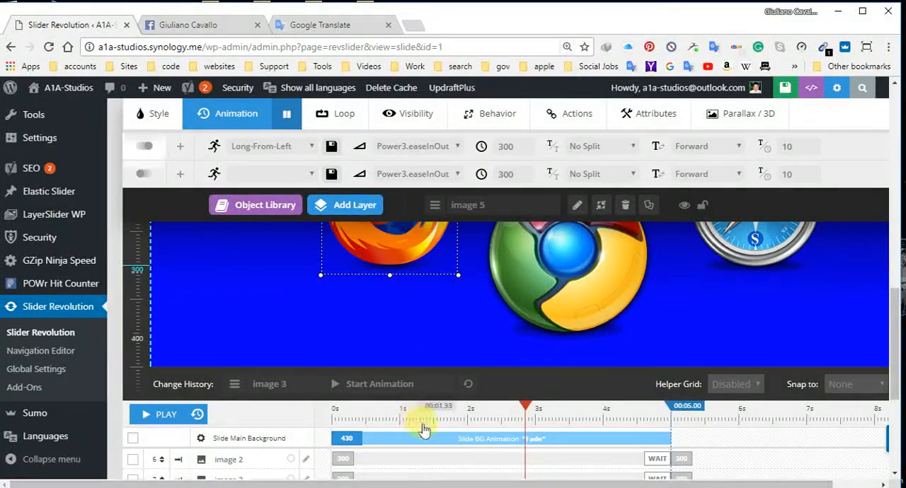
pyautogui.scroll(-3, 314, 399)
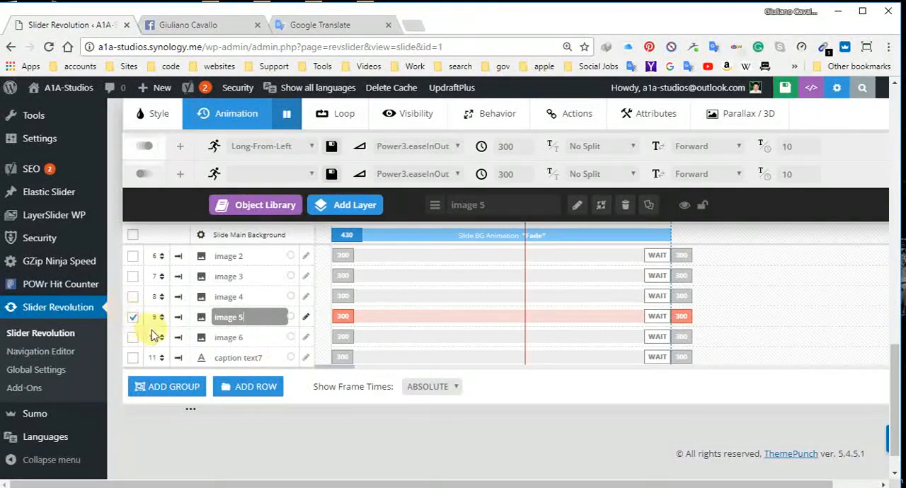
pyautogui.moveTo(158, 317); pyautogui.dragTo(161, 275)
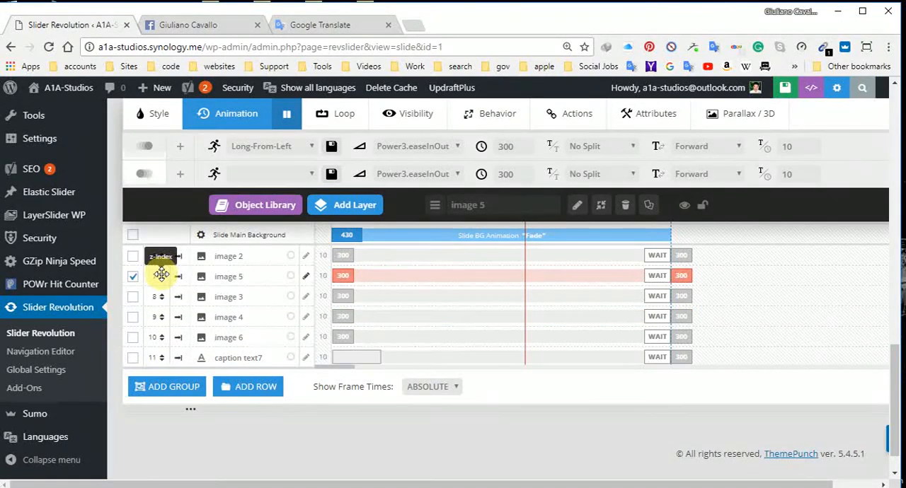
# Step: Rename the Chrome logo's layer to "image 1" and the Firefox logo's layer to "image 2"
pyautogui.scroll(4, 522, 294)
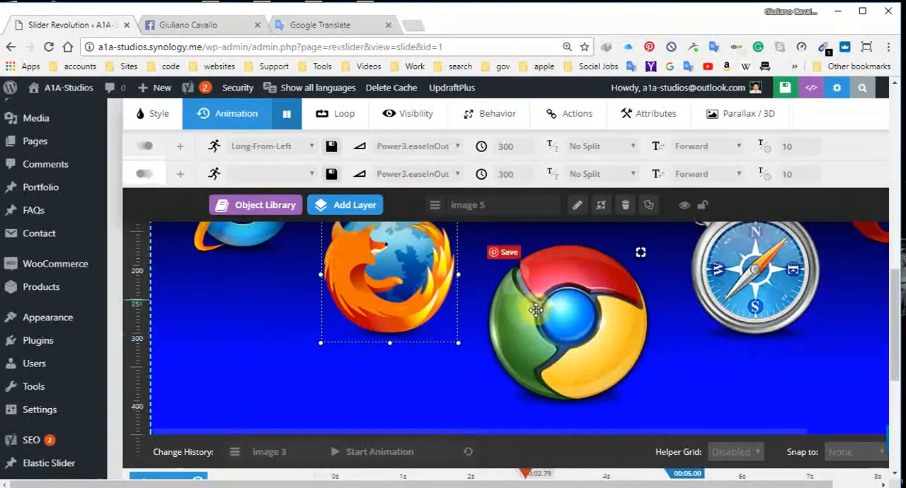
pyautogui.click(536, 309)
pyautogui.scroll(-5, 458, 318)
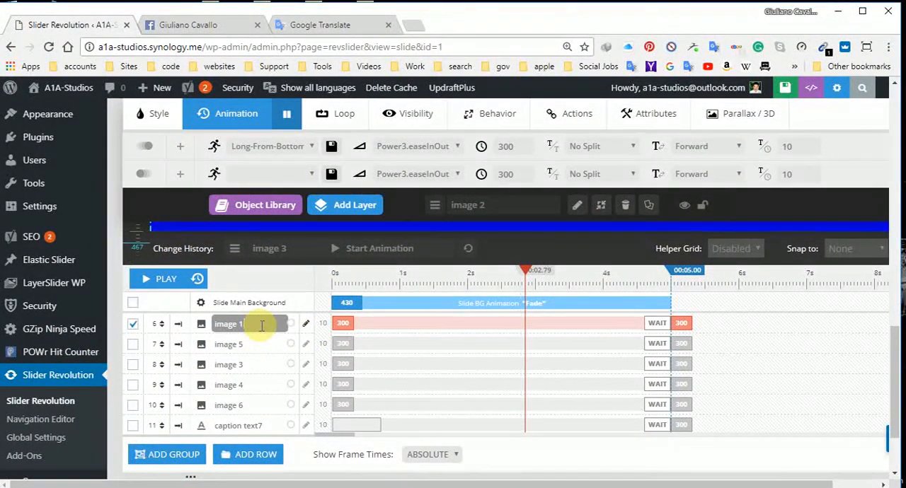
pyautogui.scroll(4, 374, 424)
pyautogui.click(405, 318)
pyautogui.scroll(-3, 293, 384)
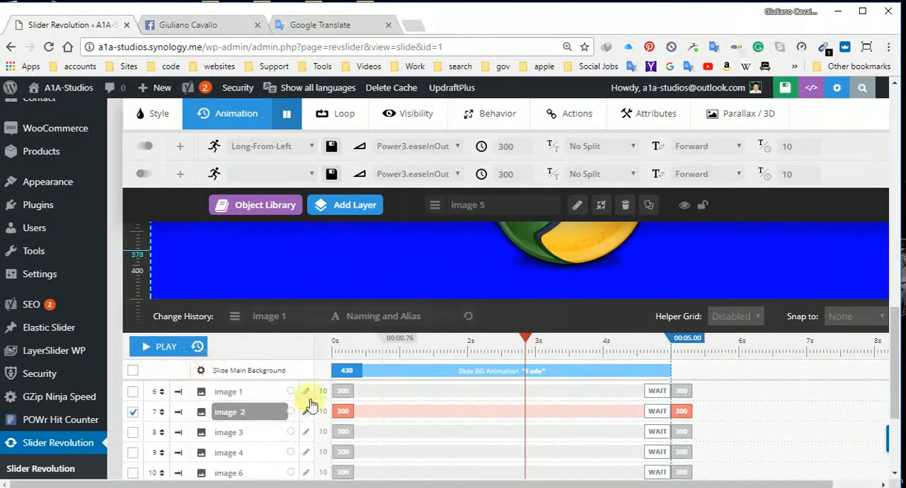
# Step: Select the Safari and Internet Explorer logos in turn to identify their layers in the timeline
pyautogui.scroll(4, 651, 397)
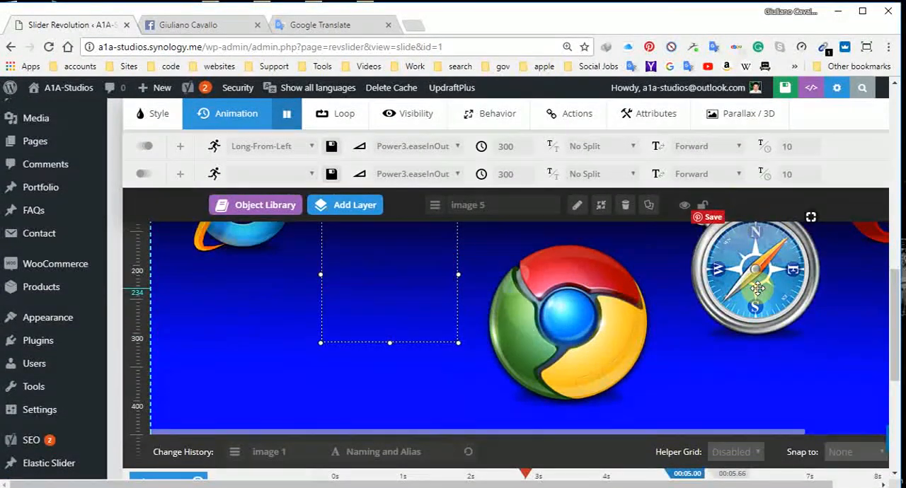
pyautogui.click(757, 288)
pyautogui.scroll(-3, 253, 397)
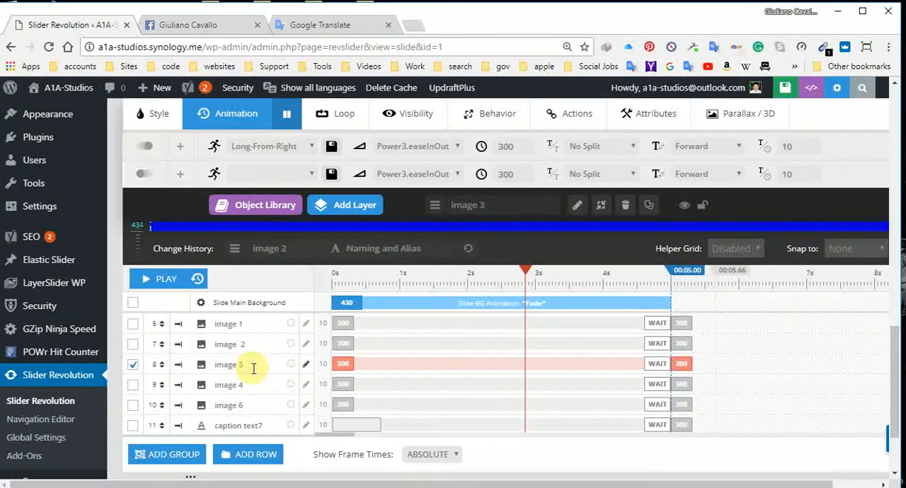
pyautogui.scroll(5, 491, 328)
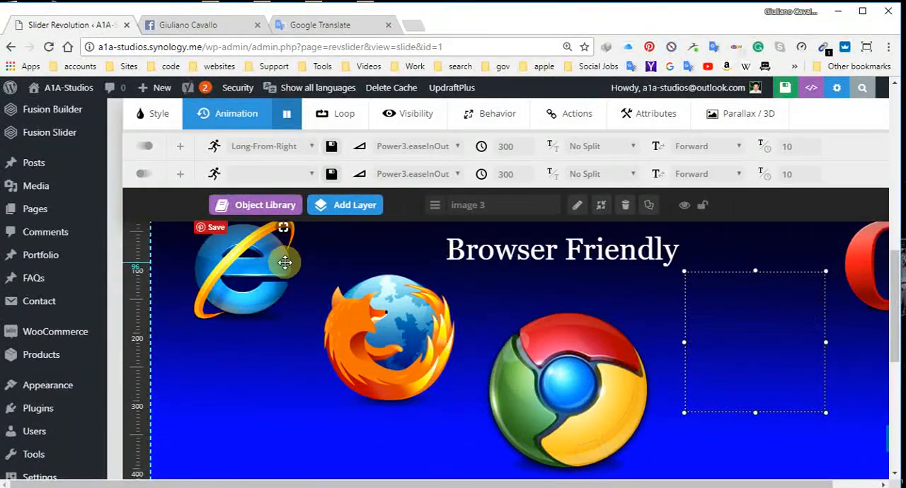
pyautogui.click(283, 257)
pyautogui.scroll(-5, 269, 392)
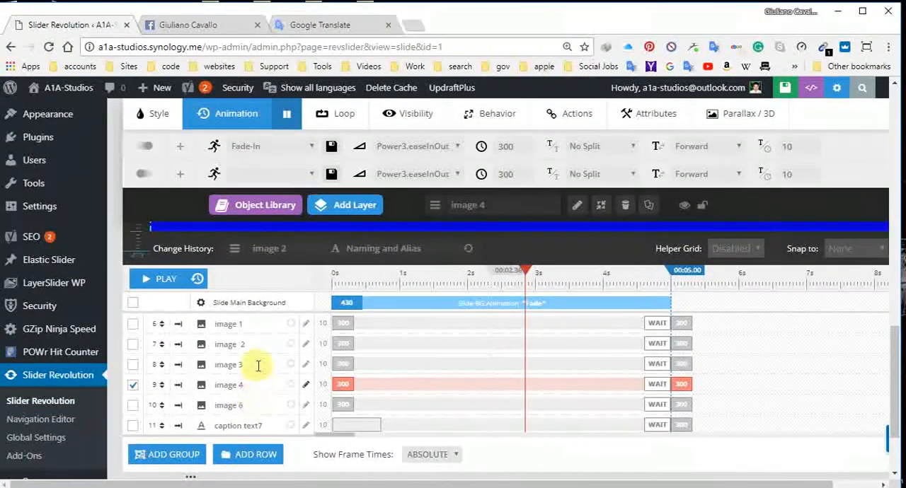
# Step: Select the Opera logo to find its timeline entry and rename its layer "image 5"
pyautogui.scroll(5, 784, 311)
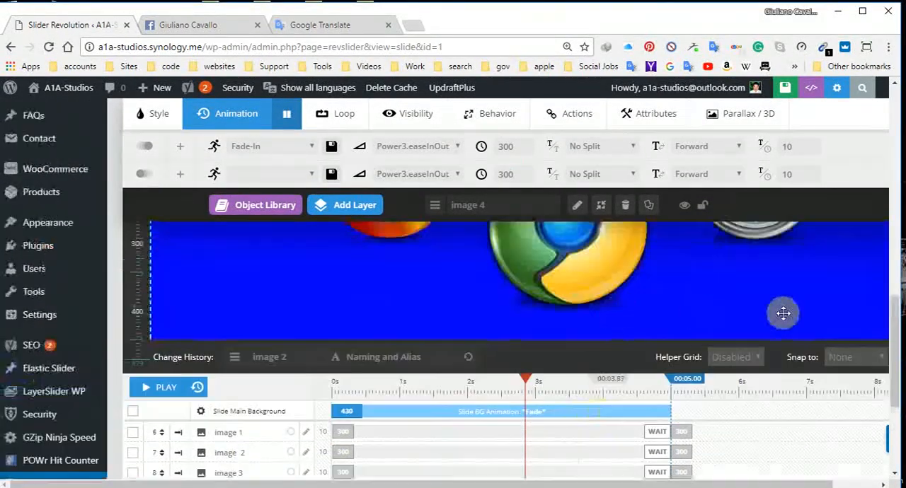
pyautogui.click(883, 345)
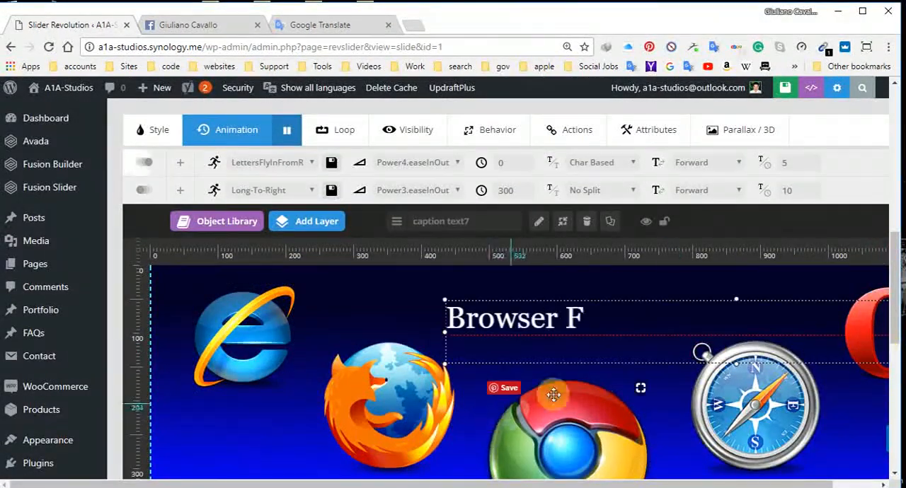
pyautogui.click(869, 369)
pyautogui.scroll(-10, 304, 411)
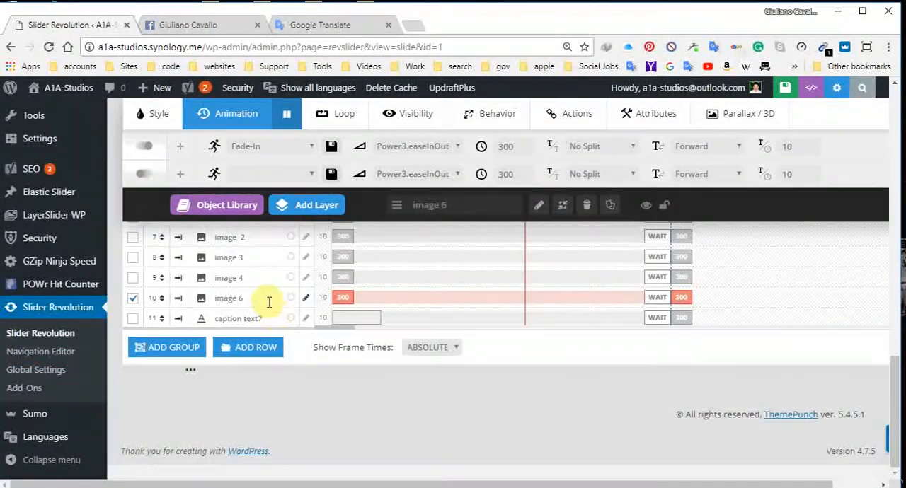
pyautogui.click(269, 303)
pyautogui.press('BackSpace')
pyautogui.press('BackSpace')
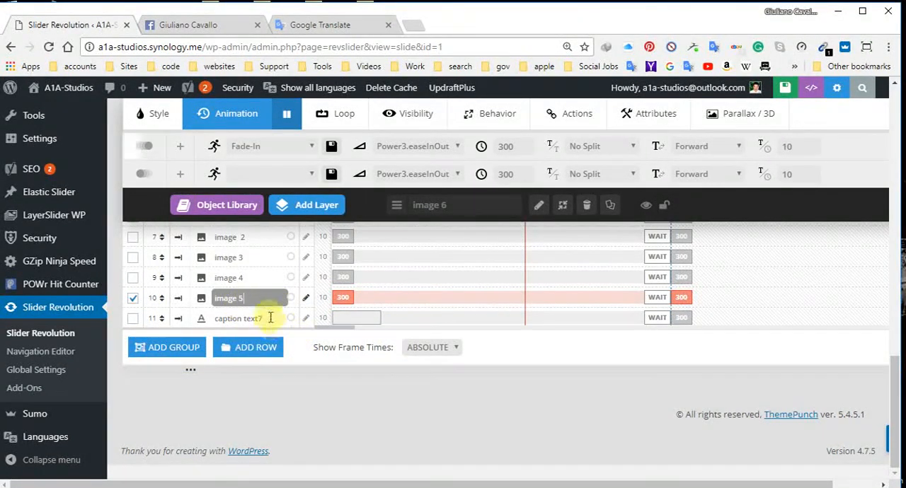
# Step: Rename the "Browser Friendly" caption's layer to "caption text"
pyautogui.click(273, 315)
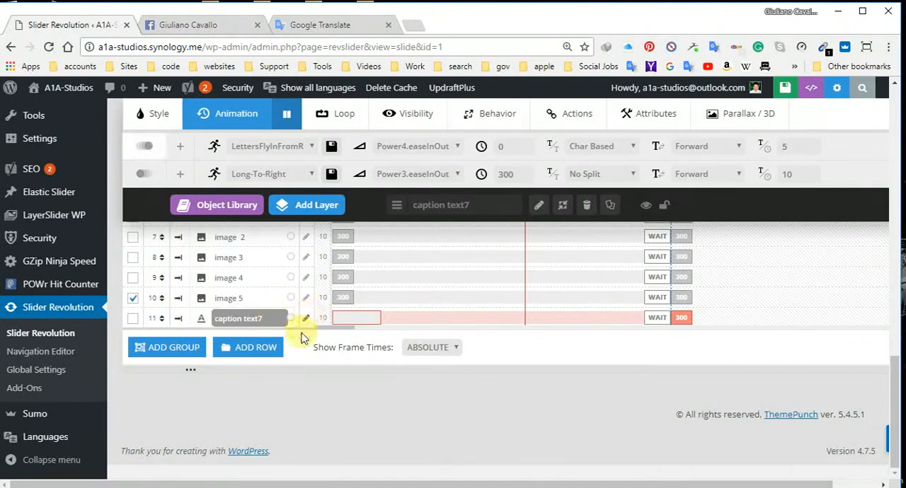
pyautogui.scroll(5, 307, 322)
pyautogui.scroll(2, 380, 352)
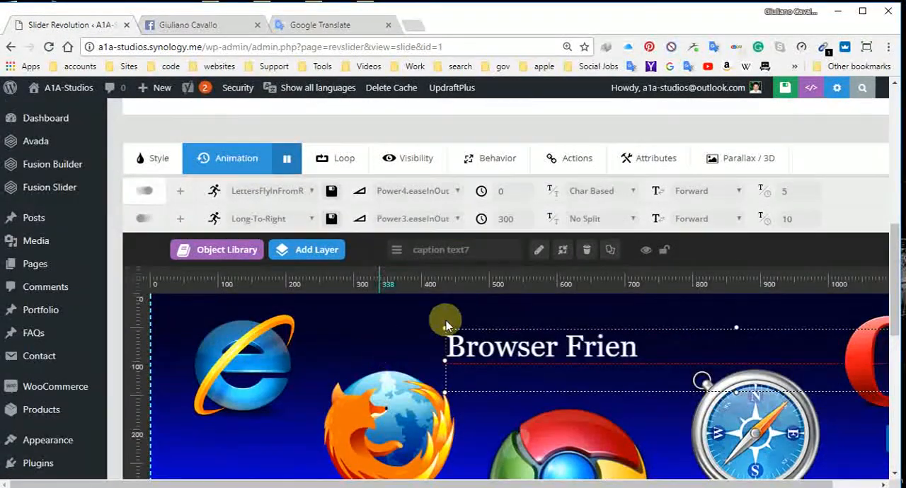
pyautogui.click(485, 247)
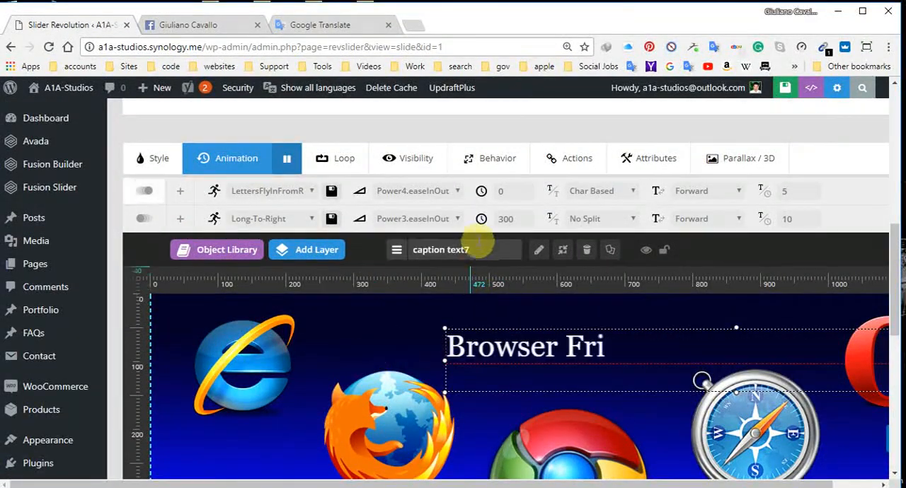
pyautogui.click(537, 250)
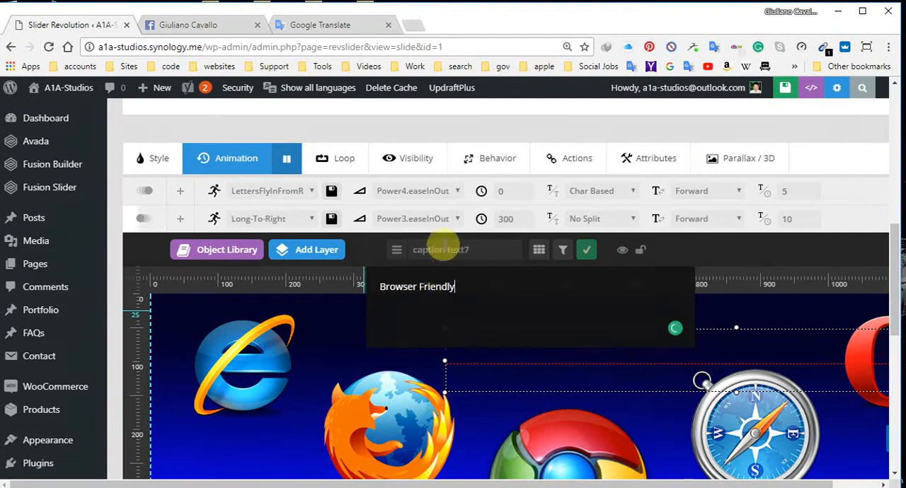
pyautogui.click(478, 252)
pyautogui.press('BackSpace')
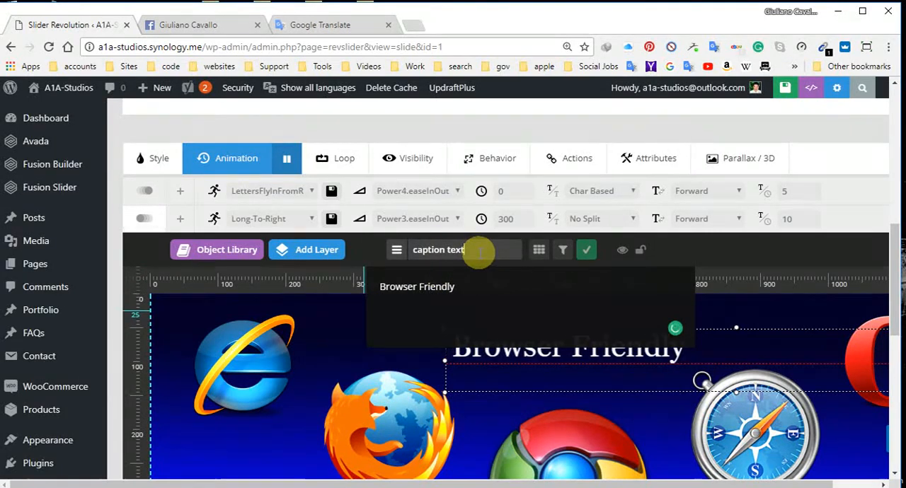
pyautogui.click(588, 252)
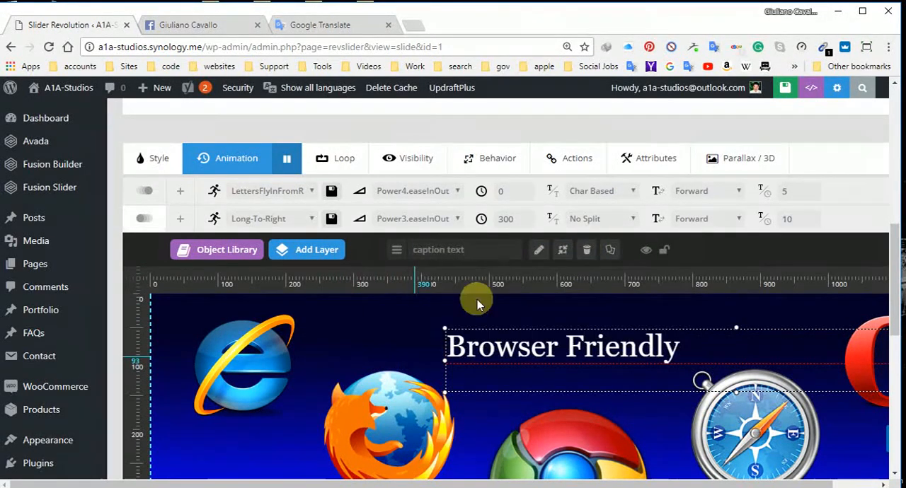
# Step: Rename the "Browser Friendly" caption's layer to "text1" and save the slide
pyautogui.scroll(-5, 475, 300)
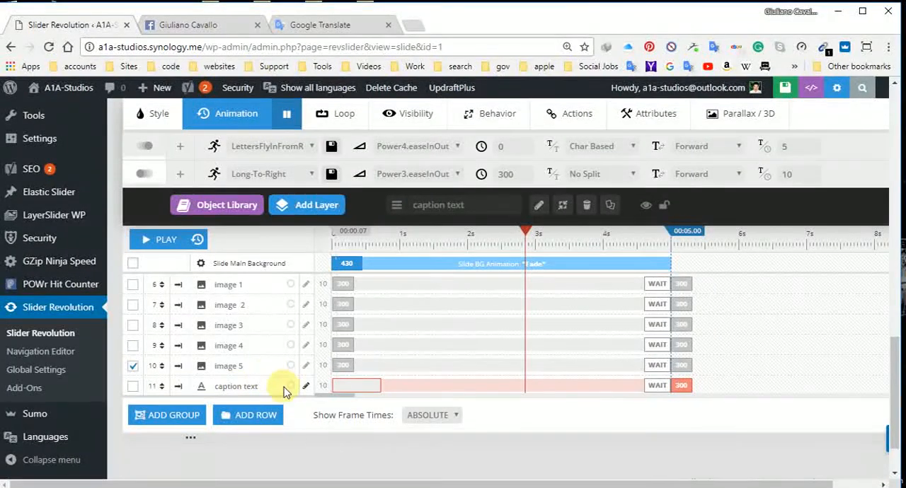
pyautogui.click(249, 386)
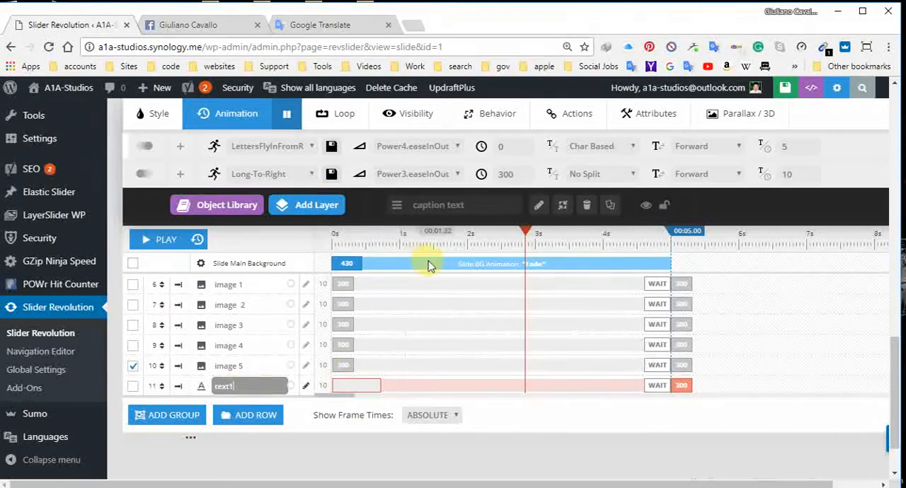
pyautogui.scroll(3, 478, 266)
pyautogui.click(479, 204)
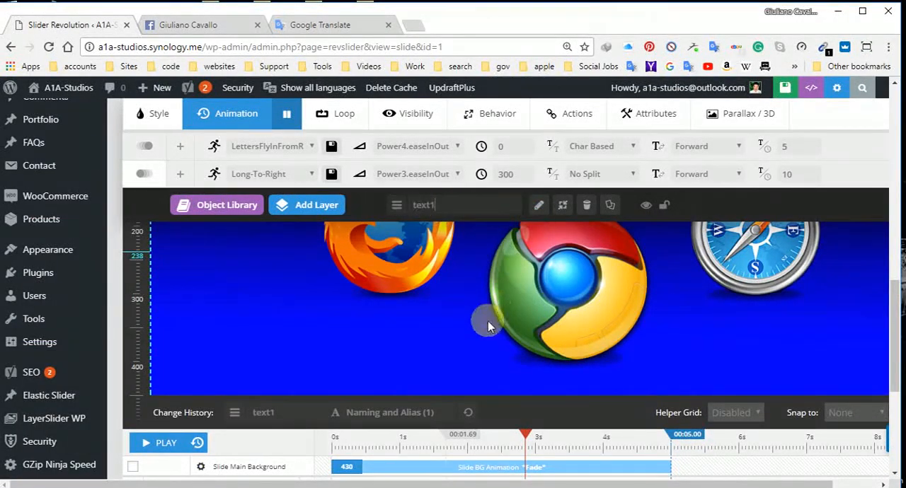
pyautogui.scroll(2, 510, 269)
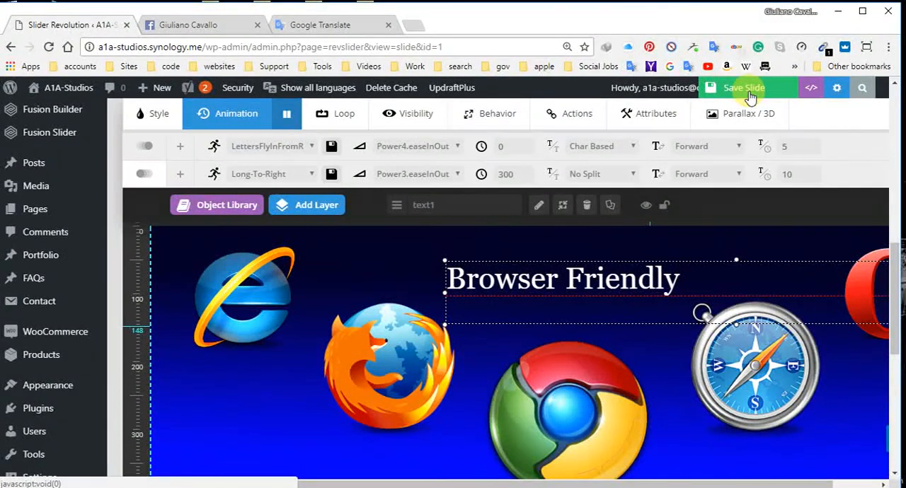
pyautogui.click(745, 88)
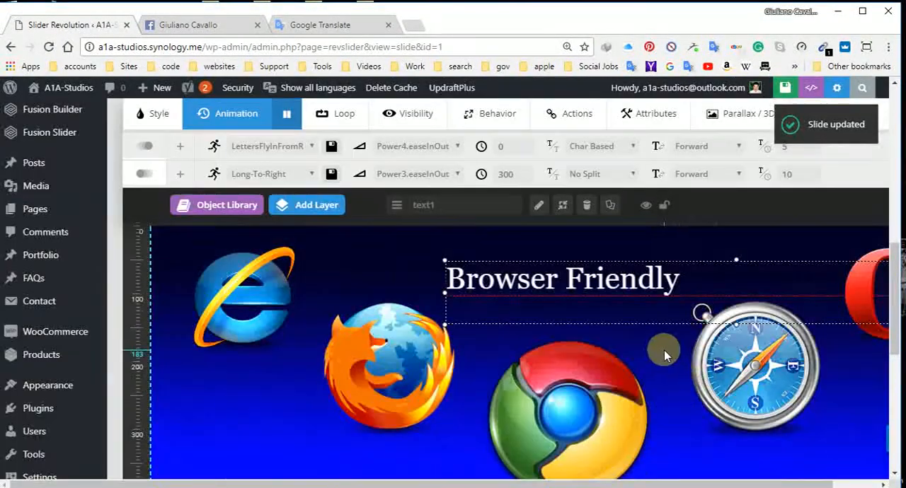
# Step: Set the Internet Explorer logo's start animation template to Long-From-Top
pyautogui.scroll(-2, 664, 355)
pyautogui.scroll(-5, 664, 355)
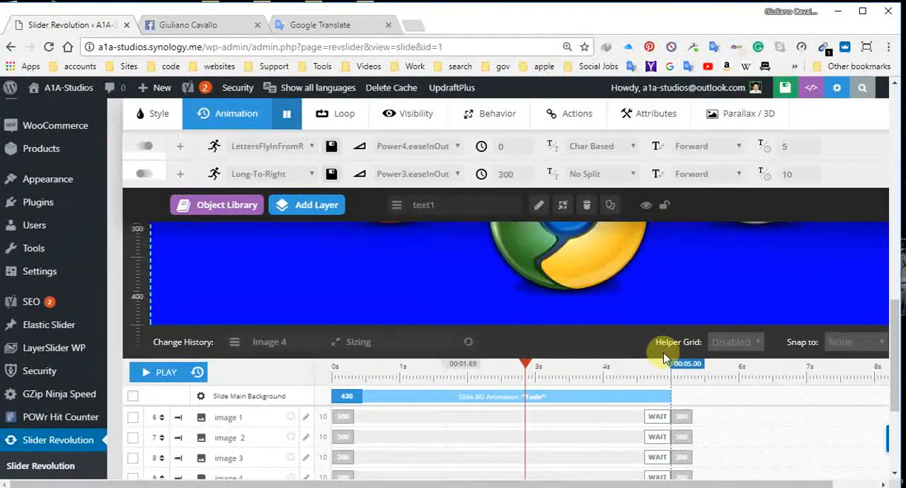
pyautogui.scroll(5, 536, 354)
pyautogui.scroll(3, 458, 347)
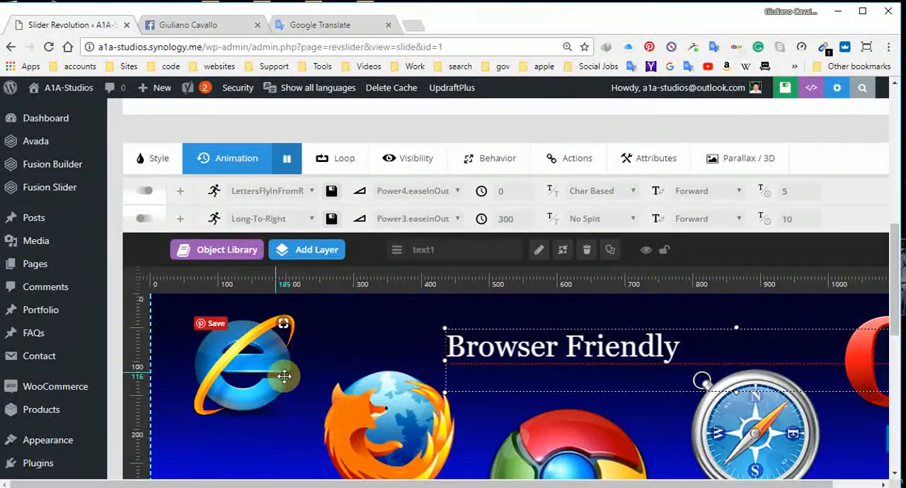
pyautogui.click(289, 305)
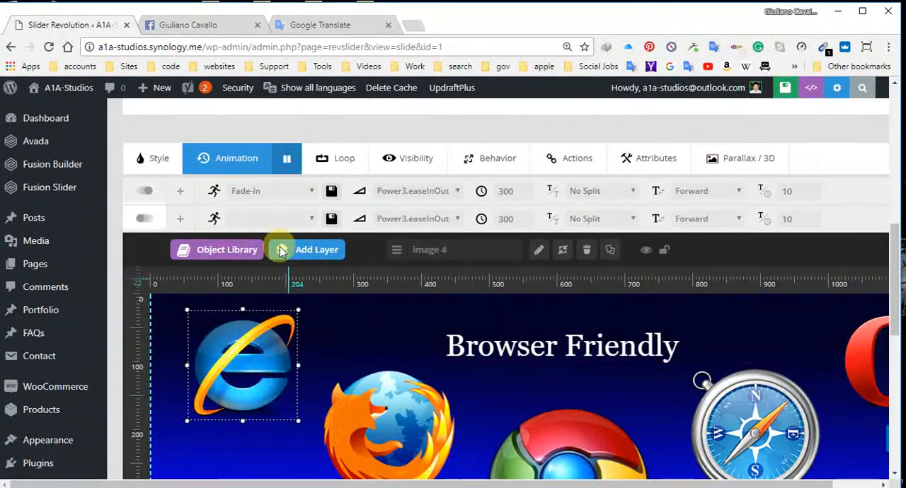
pyautogui.click(310, 195)
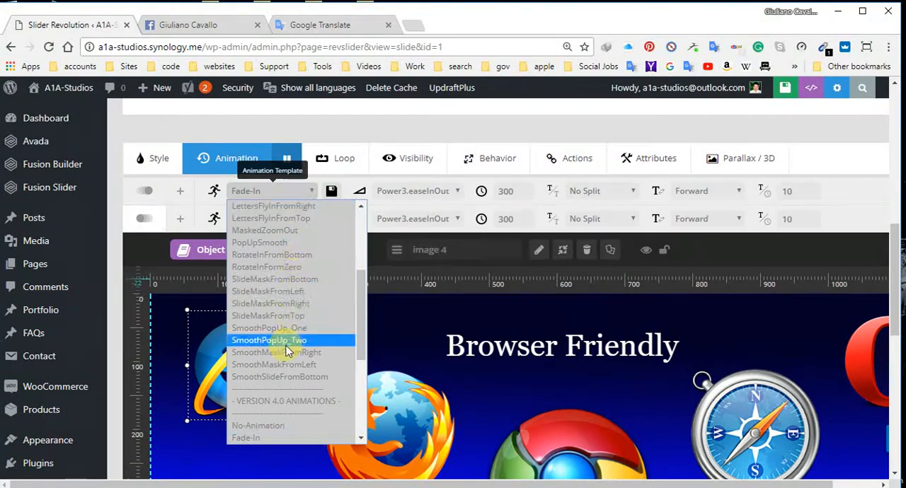
pyautogui.scroll(-5, 286, 346)
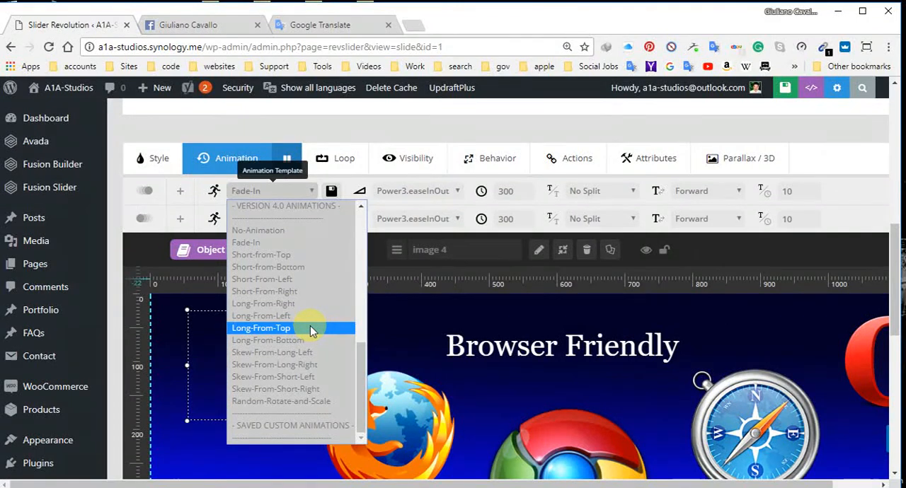
pyautogui.click(311, 328)
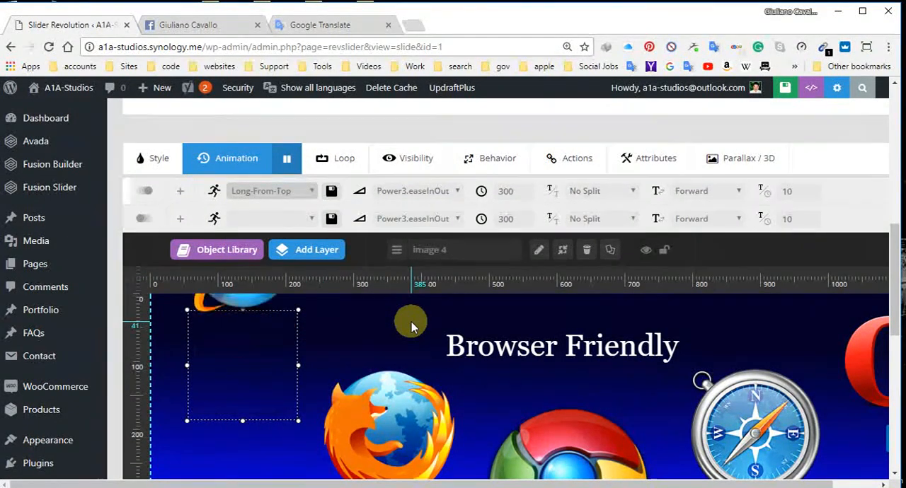
# Step: Set the Opera logo's start animation template to Long-From-Right
pyautogui.click(853, 357)
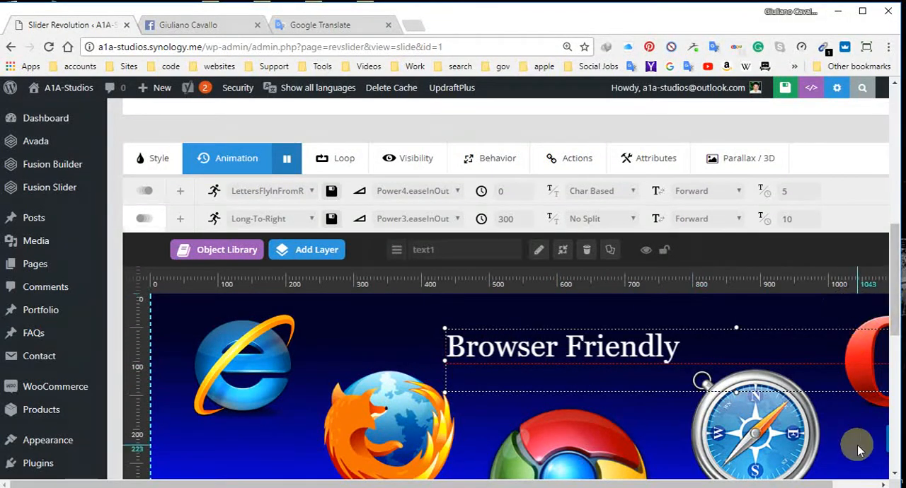
pyautogui.scroll(-5, 851, 396)
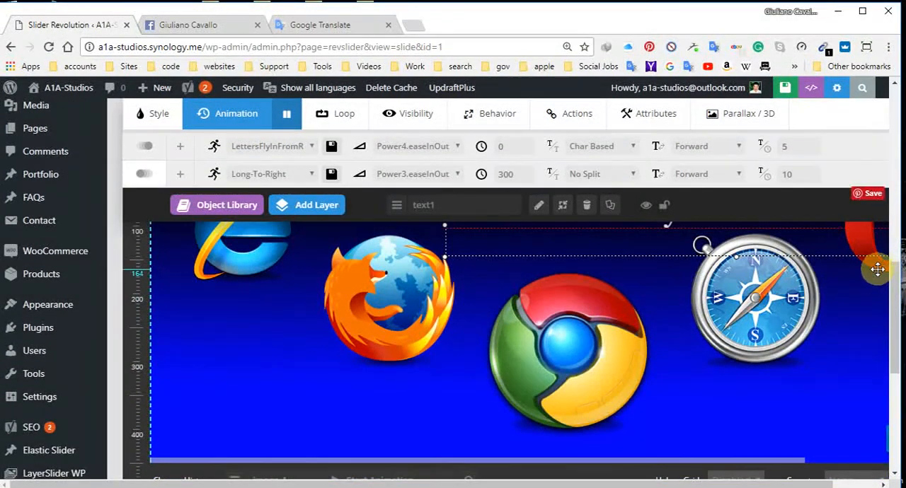
pyautogui.click(878, 269)
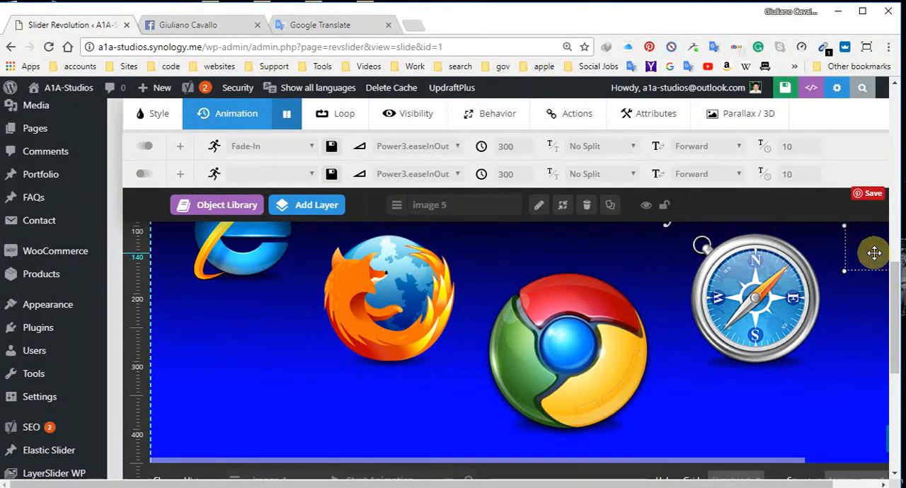
pyautogui.click(304, 154)
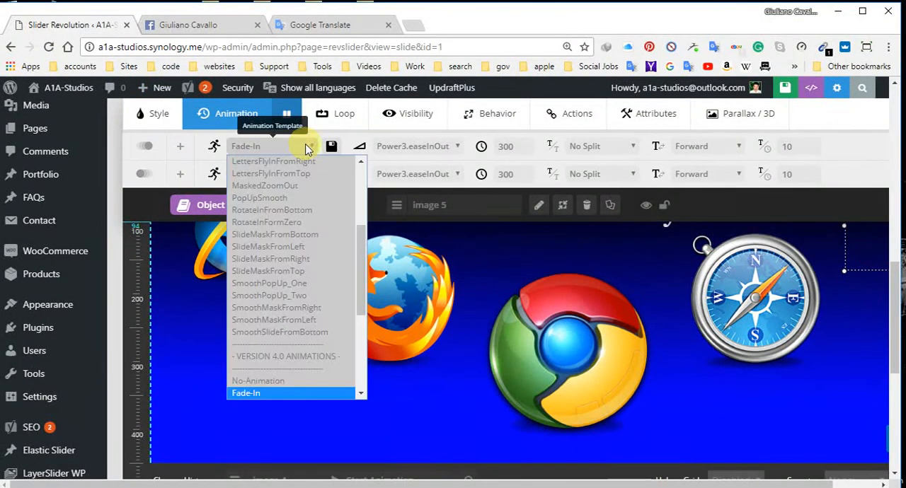
pyautogui.scroll(-3, 335, 300)
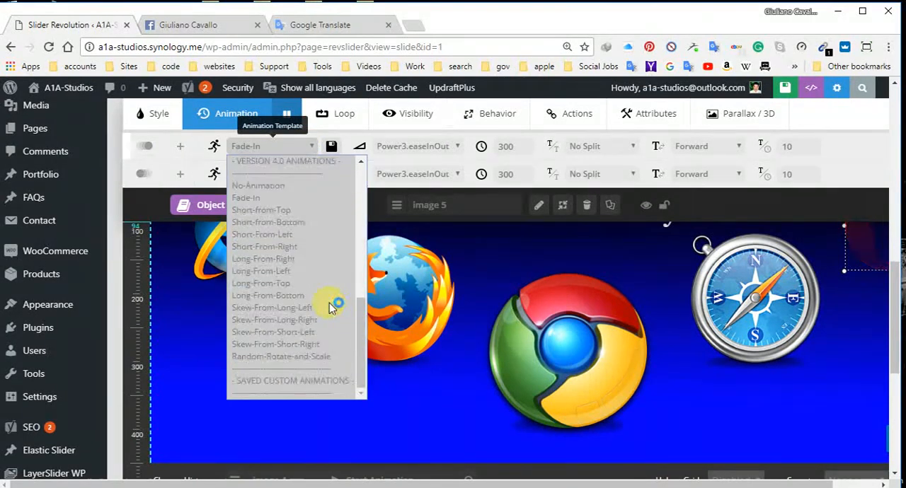
pyautogui.click(296, 259)
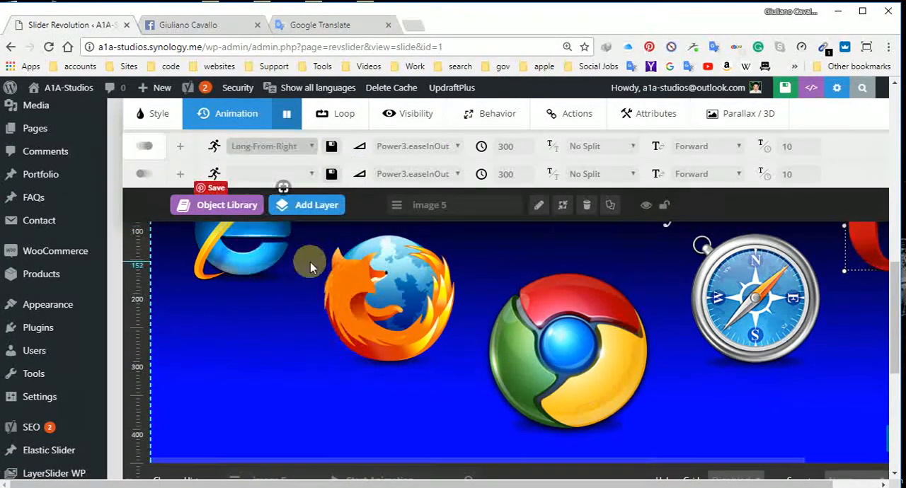
# Step: Stretch the start animations of image 1 through image 5 in the timeline to 480, 990, 1210, 1450 and 1700 ms respectively
pyautogui.scroll(-4, 486, 328)
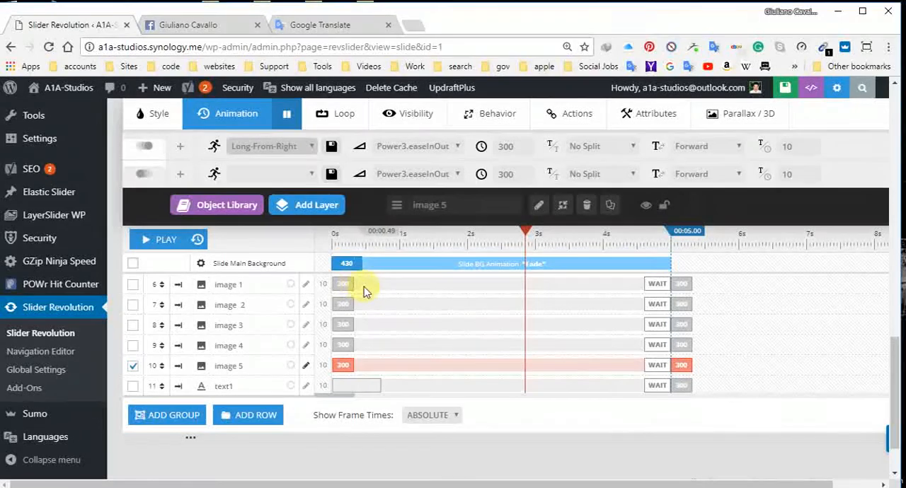
pyautogui.moveTo(354, 283); pyautogui.dragTo(366, 283)
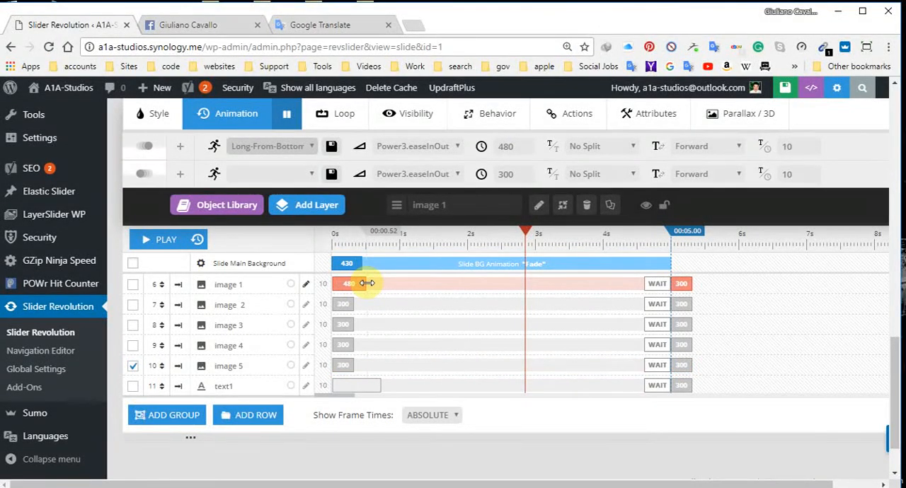
pyautogui.moveTo(354, 304); pyautogui.dragTo(400, 306)
pyautogui.moveTo(355, 329); pyautogui.dragTo(416, 325)
pyautogui.moveTo(355, 346); pyautogui.dragTo(407, 344)
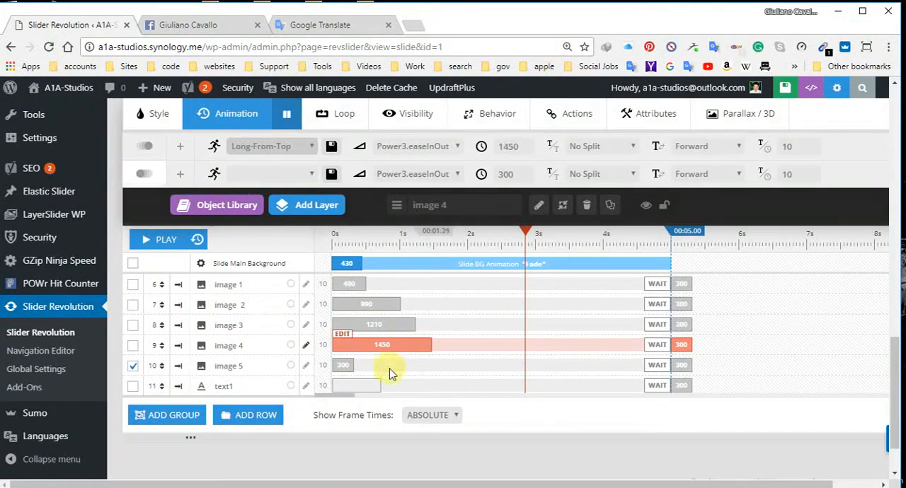
pyautogui.moveTo(354, 363); pyautogui.dragTo(456, 365)
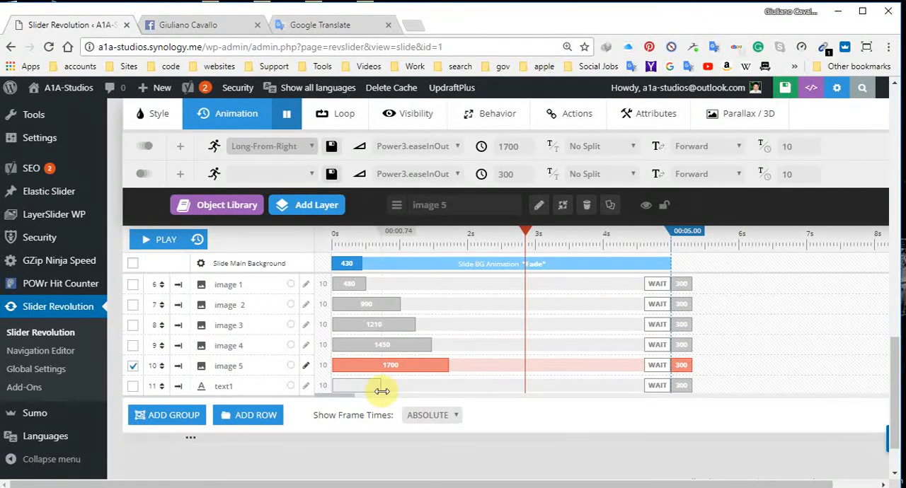
# Step: Move text1's end animation to start at 4700 ms in the timeline and lengthen image 1's start animation to 660 ms
pyautogui.click(383, 386)
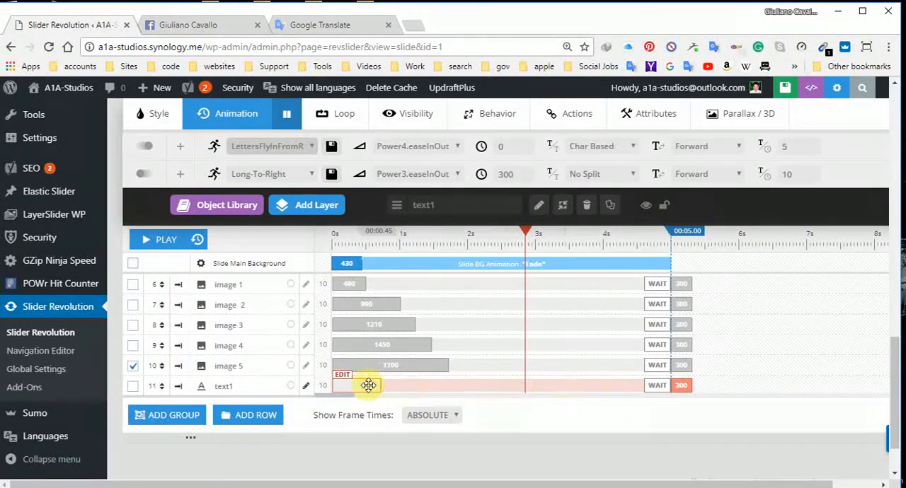
pyautogui.moveTo(687, 388); pyautogui.dragTo(659, 388)
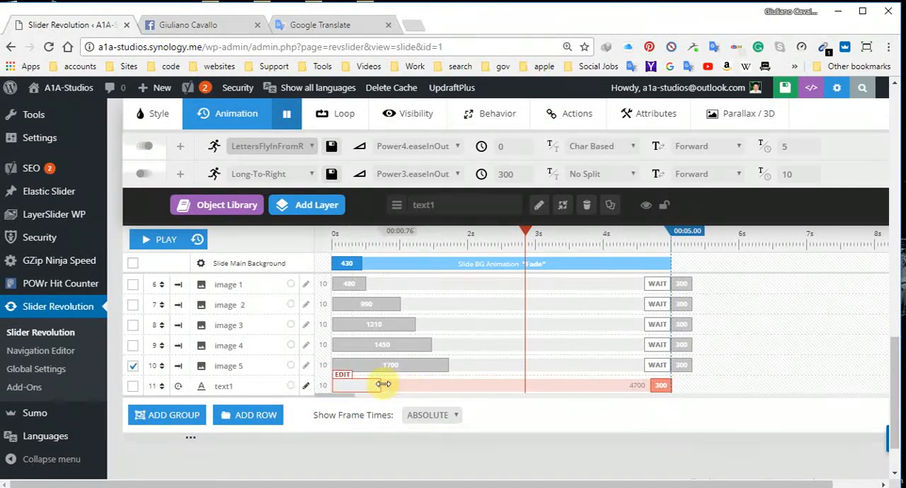
pyautogui.click(365, 284)
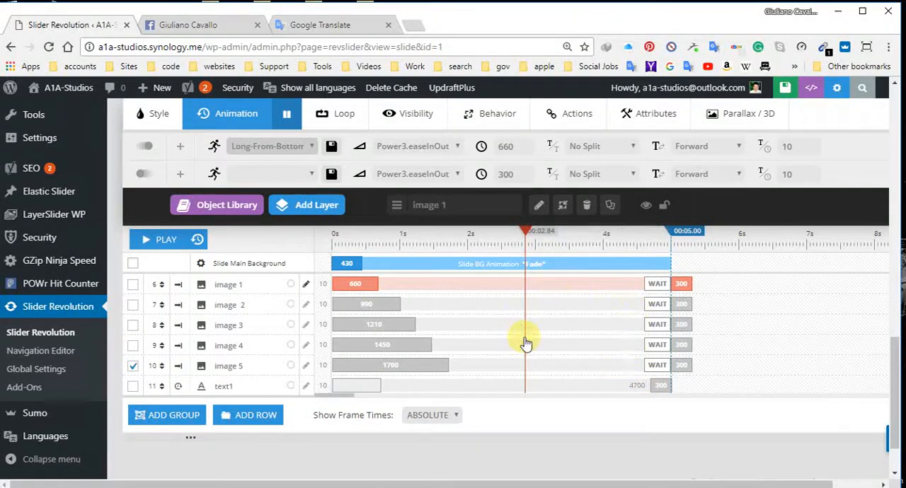
pyautogui.scroll(5, 524, 347)
pyautogui.scroll(-2, 519, 357)
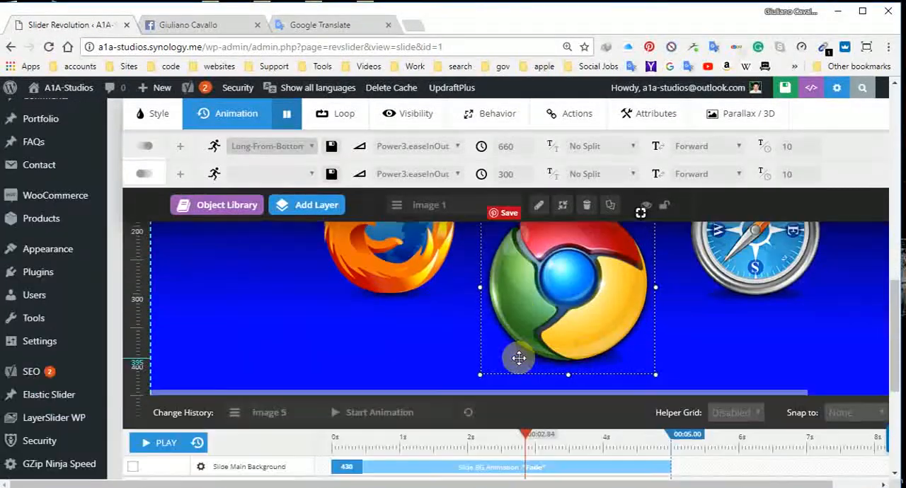
# Step: Set the Chrome logo's end animation template to Long-To-Top
pyautogui.scroll(-2, 519, 357)
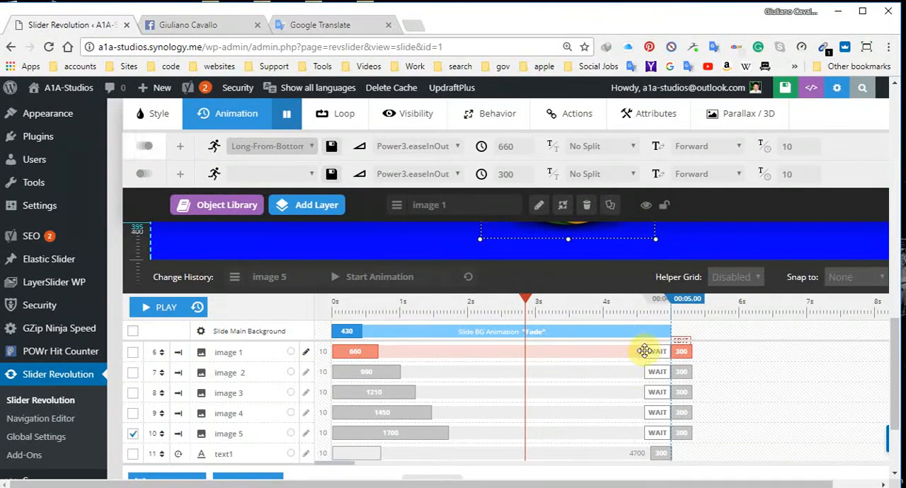
pyautogui.scroll(5, 444, 364)
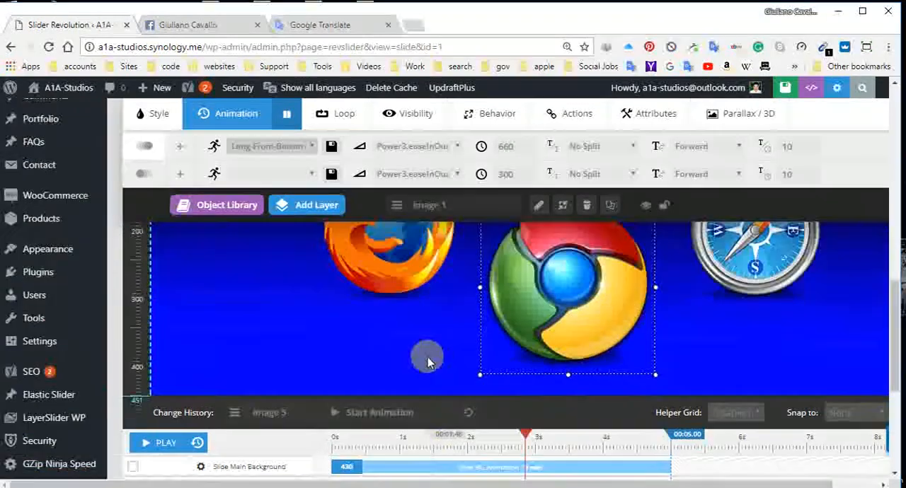
pyautogui.click(312, 175)
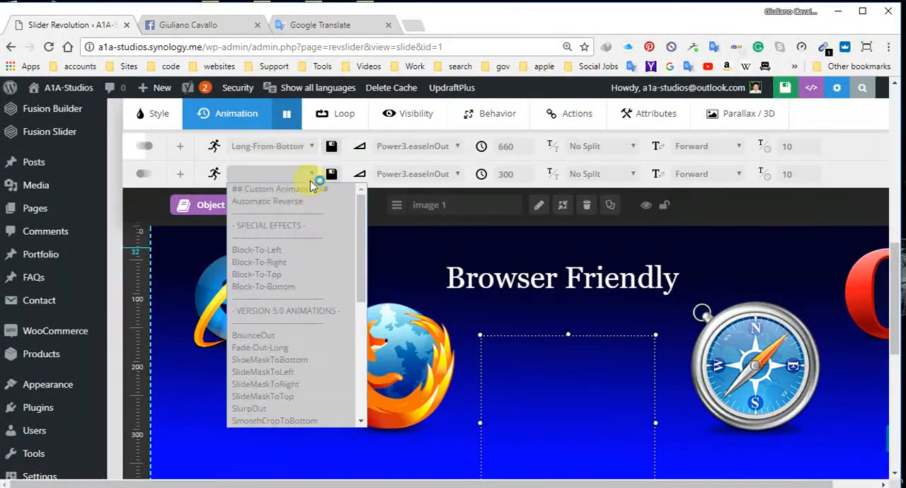
pyautogui.scroll(-5, 301, 364)
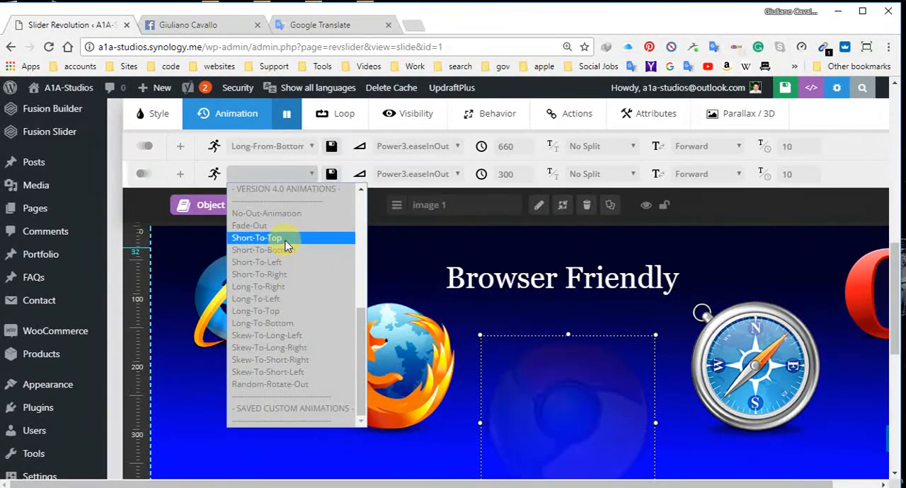
pyautogui.click(295, 312)
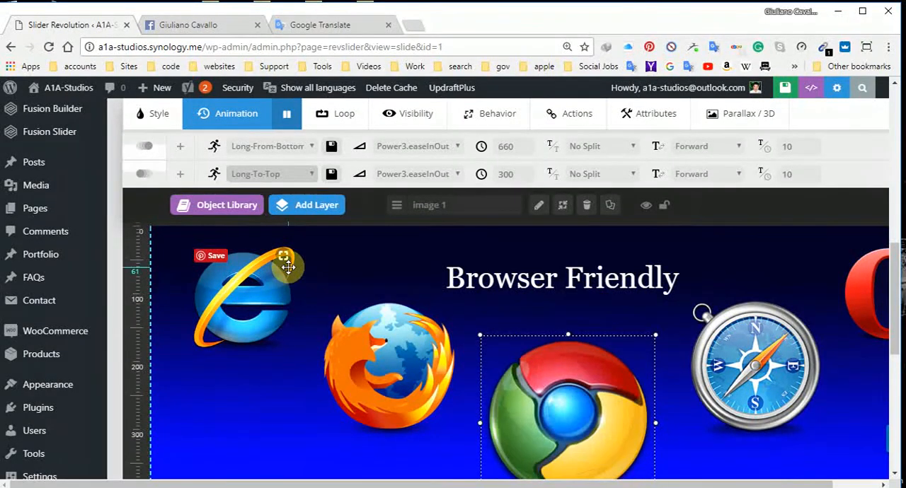
# Step: Set the Firefox logo's end animation template to Long-To-Right
pyautogui.click(409, 348)
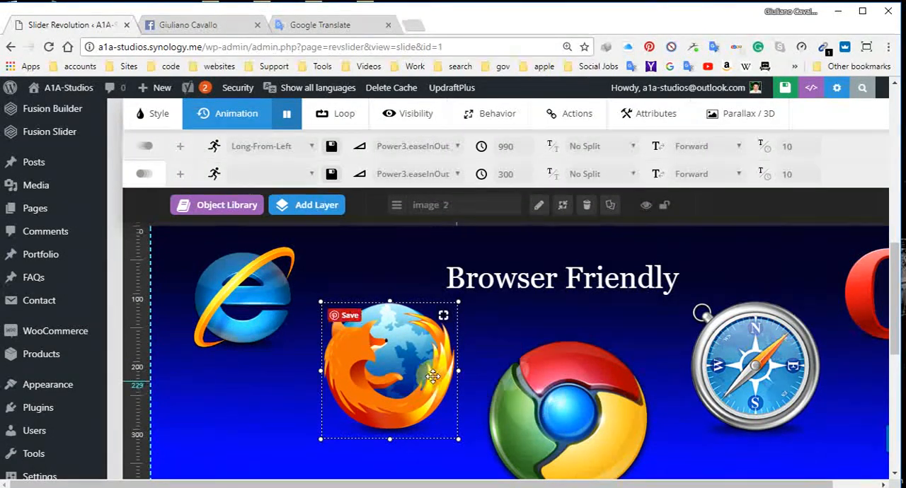
pyautogui.click(309, 177)
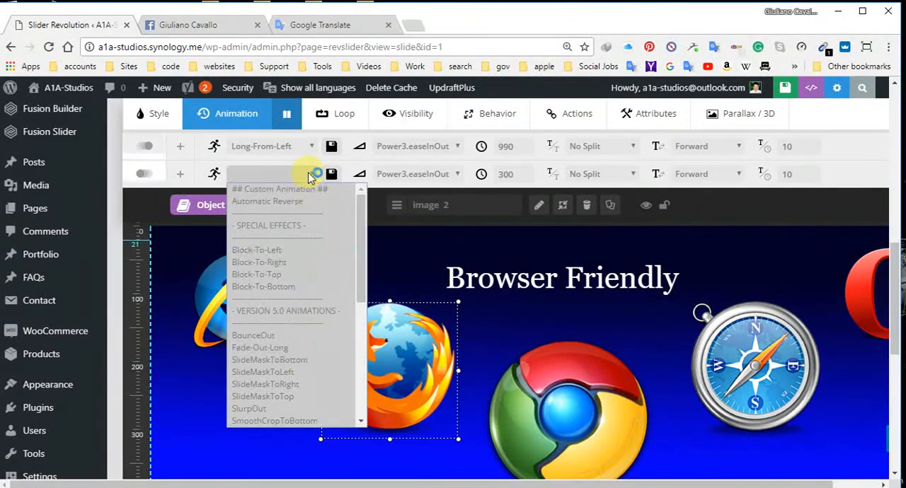
pyautogui.scroll(-2, 303, 375)
pyautogui.scroll(-1, 304, 379)
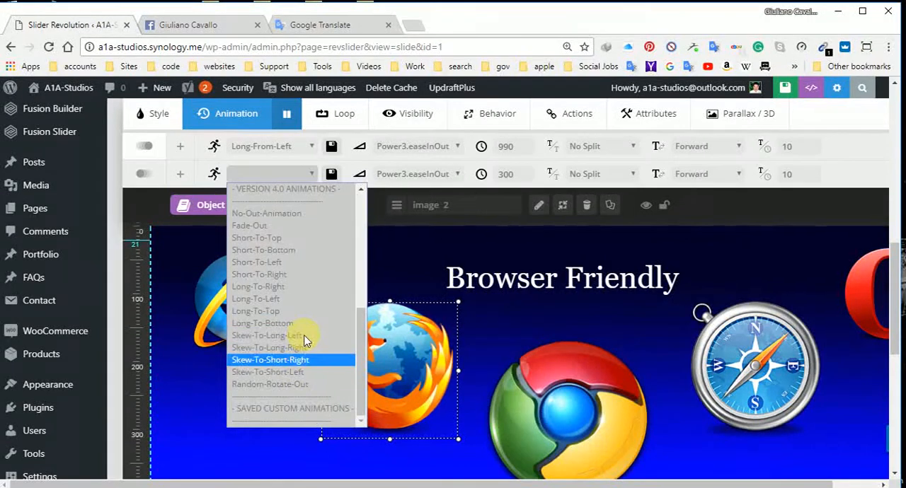
pyautogui.click(287, 293)
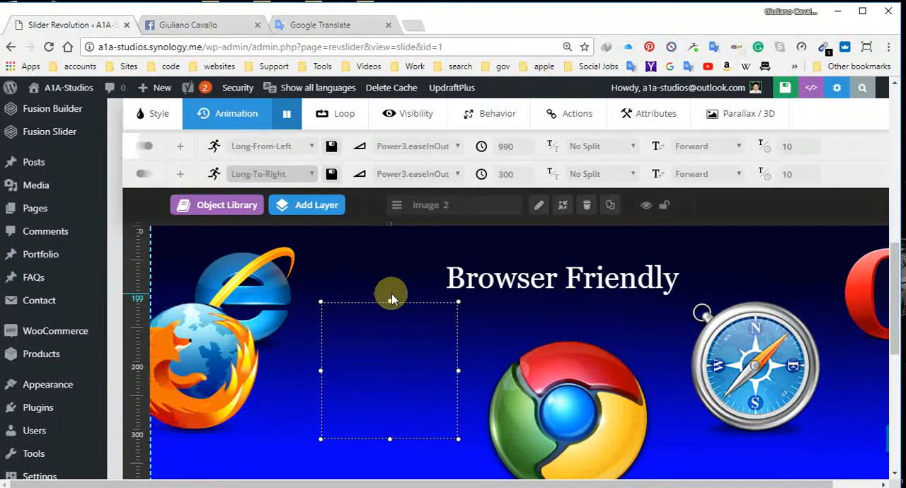
# Step: Set the Safari compass logo's end animation template to Long-To-Left
pyautogui.click(744, 357)
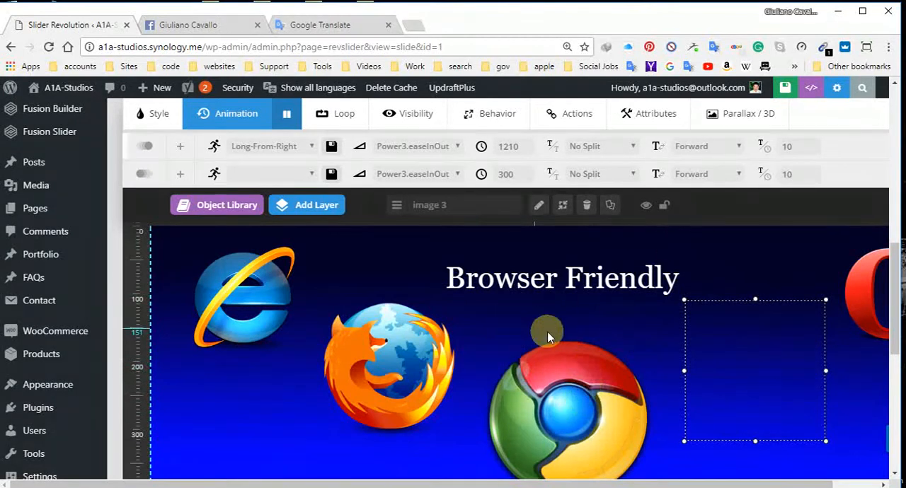
pyautogui.click(315, 167)
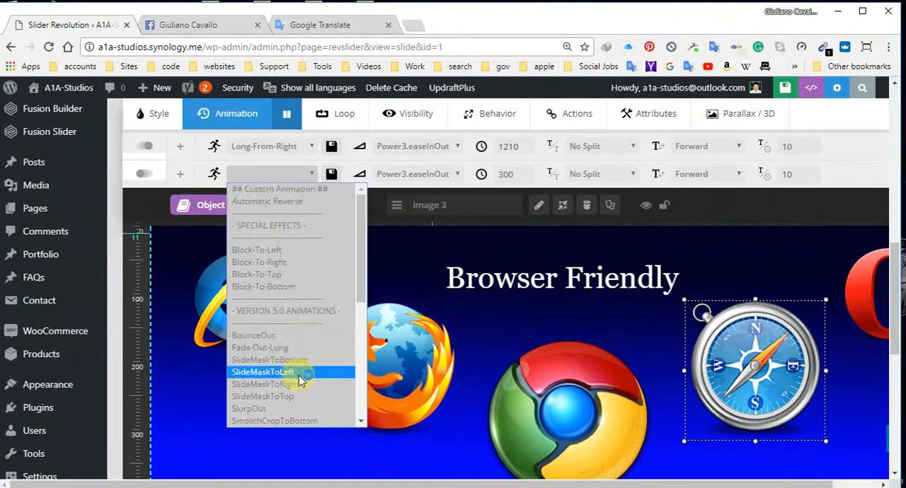
pyautogui.scroll(-5, 299, 372)
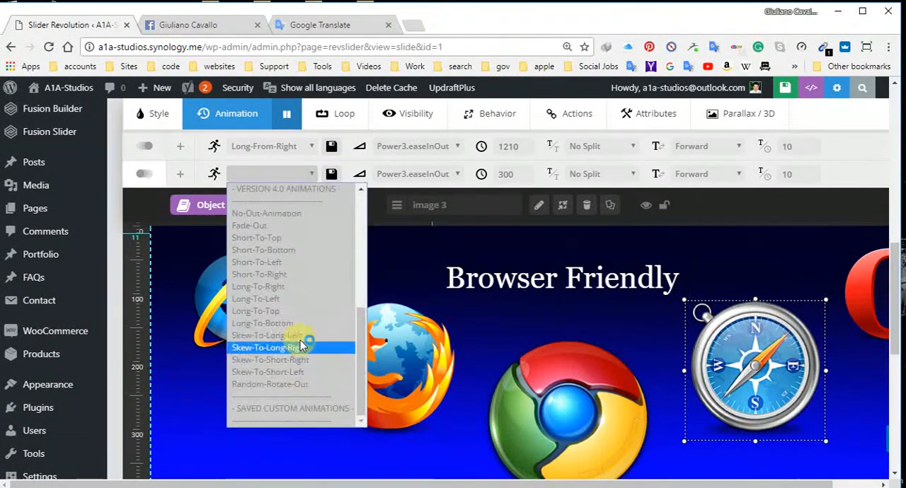
pyautogui.click(286, 299)
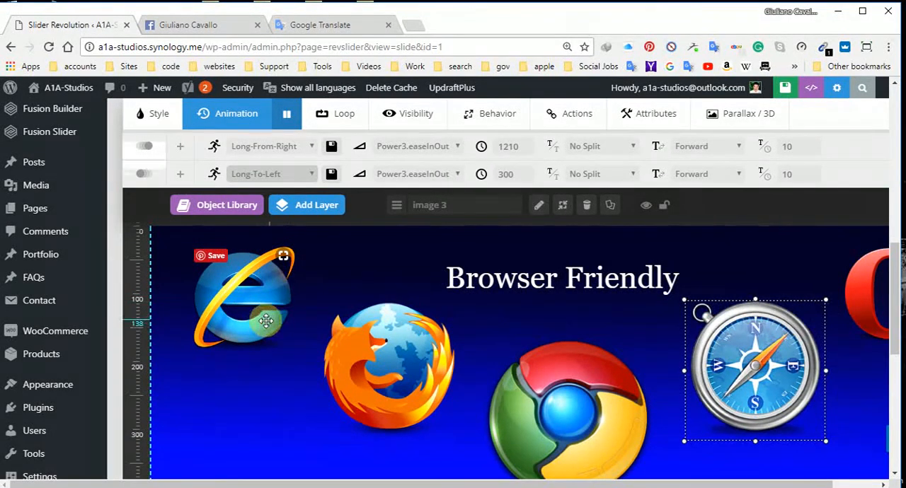
# Step: Set the Internet Explorer logo's end animation template to Long-To-Right
pyautogui.click(264, 304)
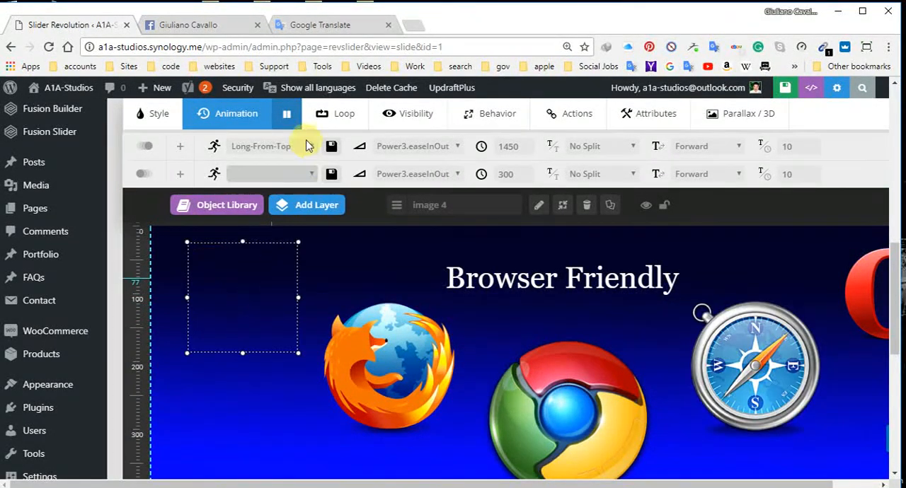
pyautogui.click(310, 175)
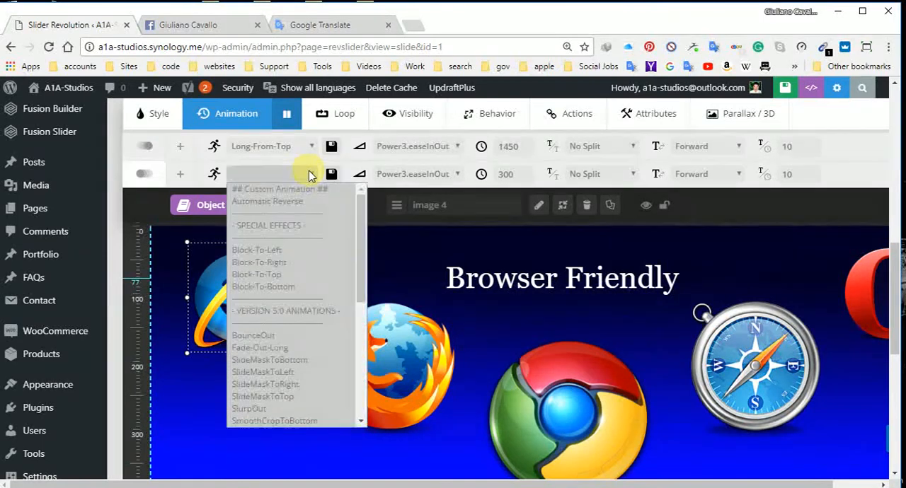
pyautogui.scroll(-10, 299, 363)
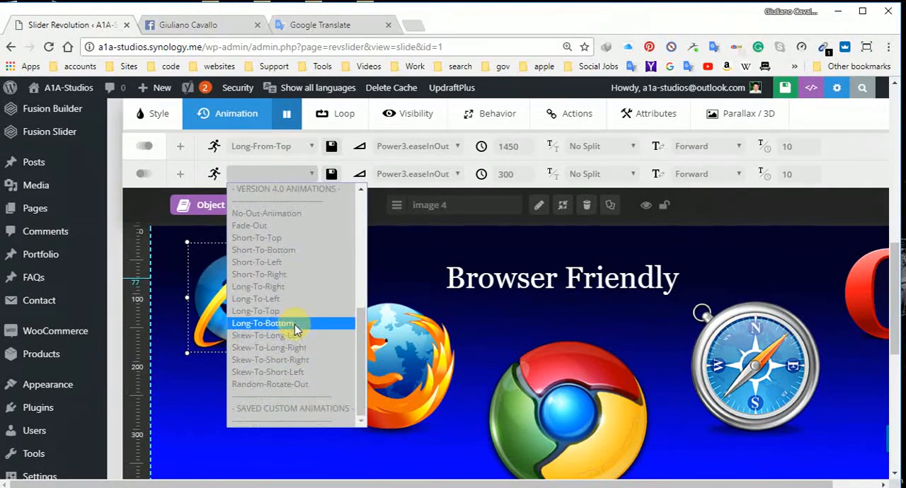
pyautogui.click(288, 287)
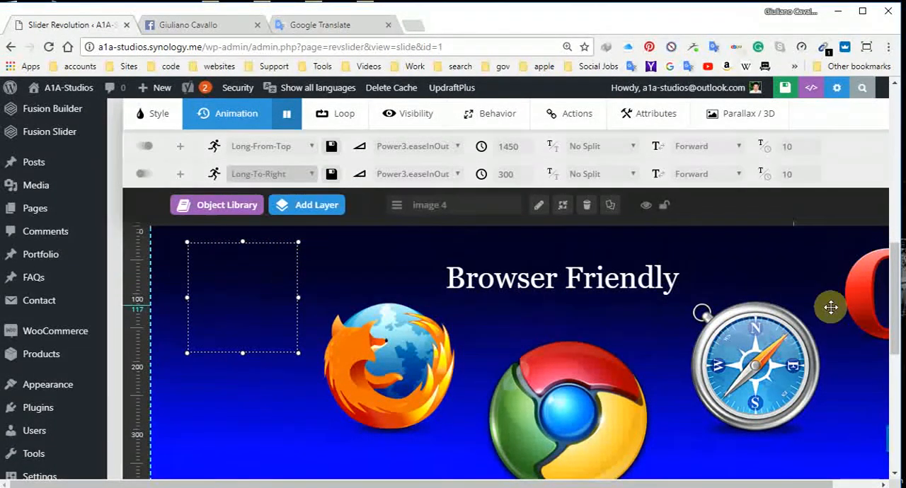
# Step: Set the Opera logo's end animation template to Long-To-Bottom
pyautogui.click(869, 296)
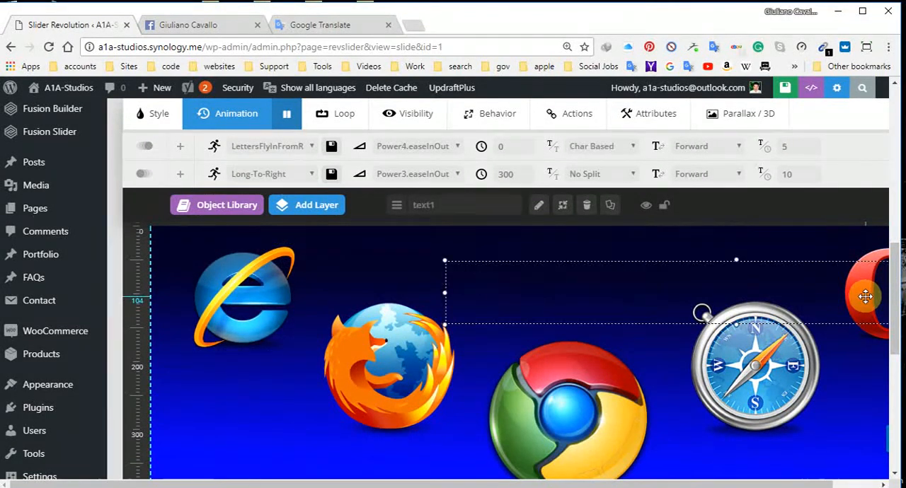
pyautogui.click(878, 337)
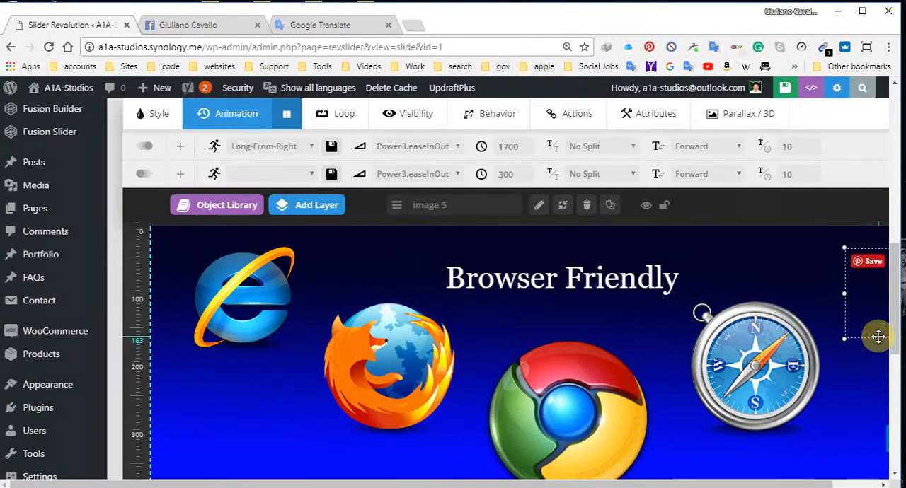
pyautogui.click(307, 176)
pyautogui.scroll(-5, 305, 322)
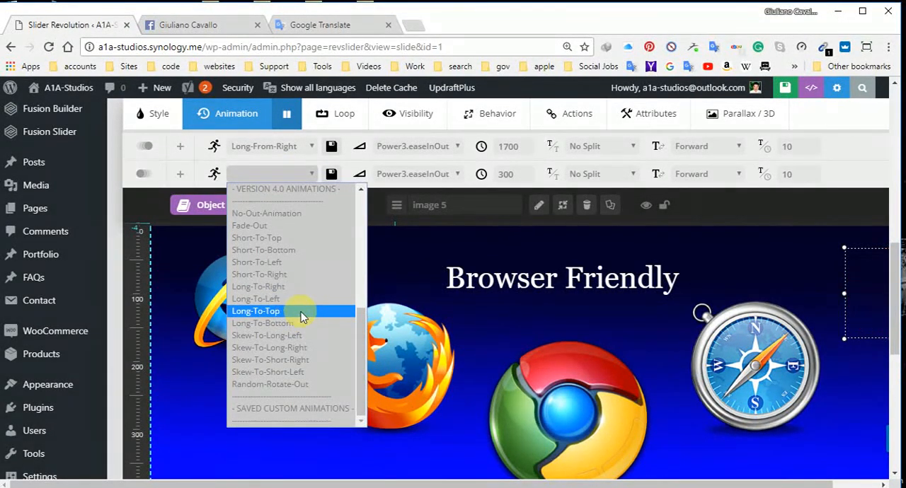
pyautogui.click(303, 324)
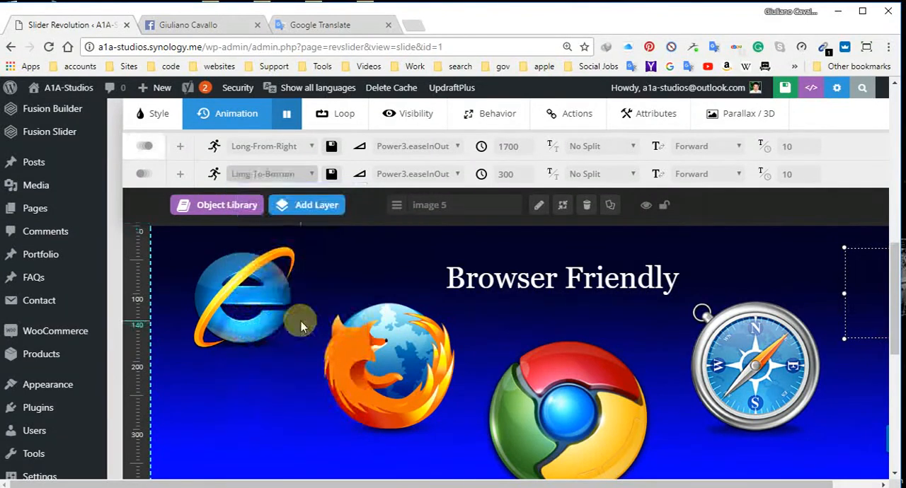
pyautogui.click(455, 177)
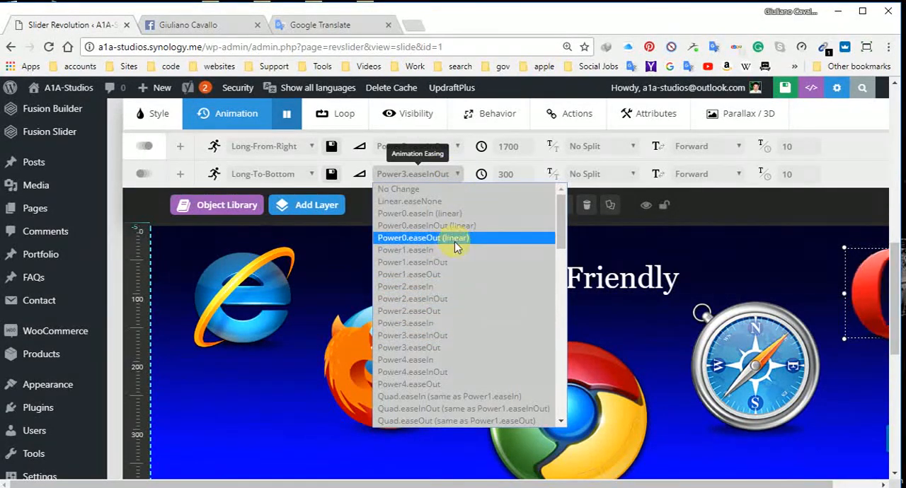
pyautogui.click(453, 150)
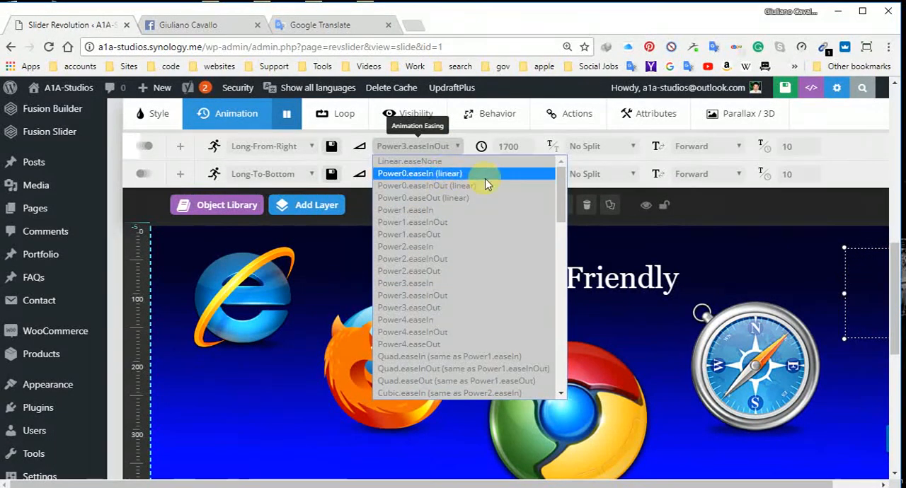
pyautogui.click(458, 146)
pyautogui.click(635, 150)
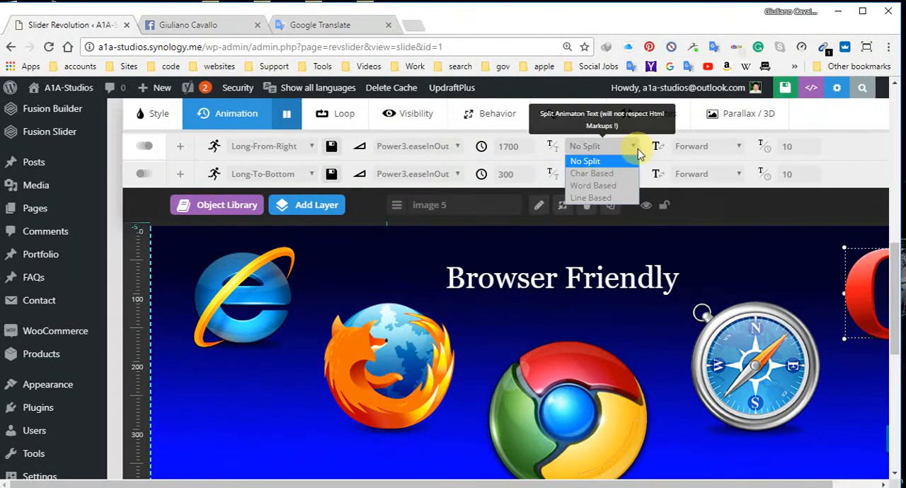
pyautogui.click(635, 154)
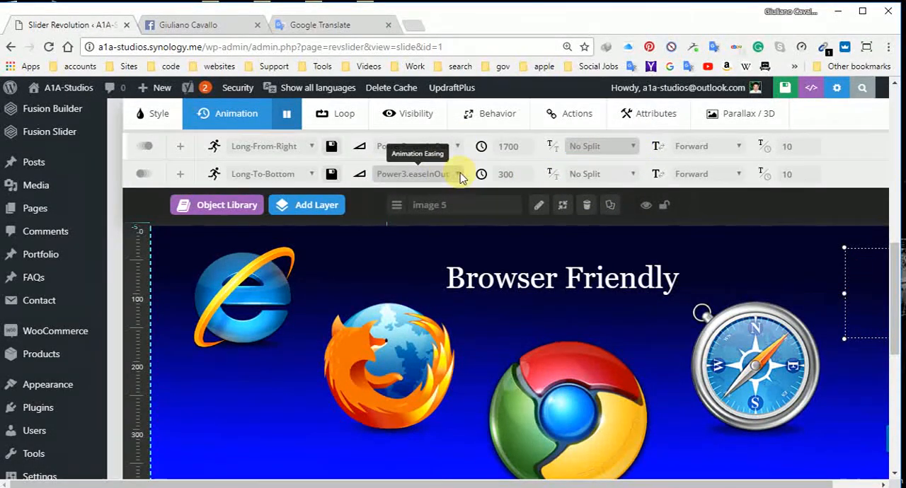
# Step: Try easeInOutBack as the easing of the Opera logo's end animation, and set it to easeInBounce instead
pyautogui.click(460, 175)
pyautogui.scroll(-5, 474, 337)
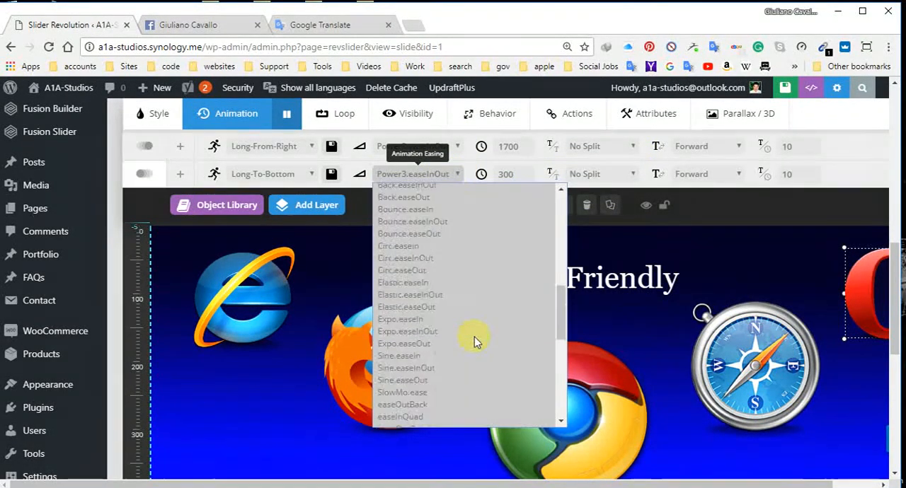
pyautogui.scroll(-4, 474, 339)
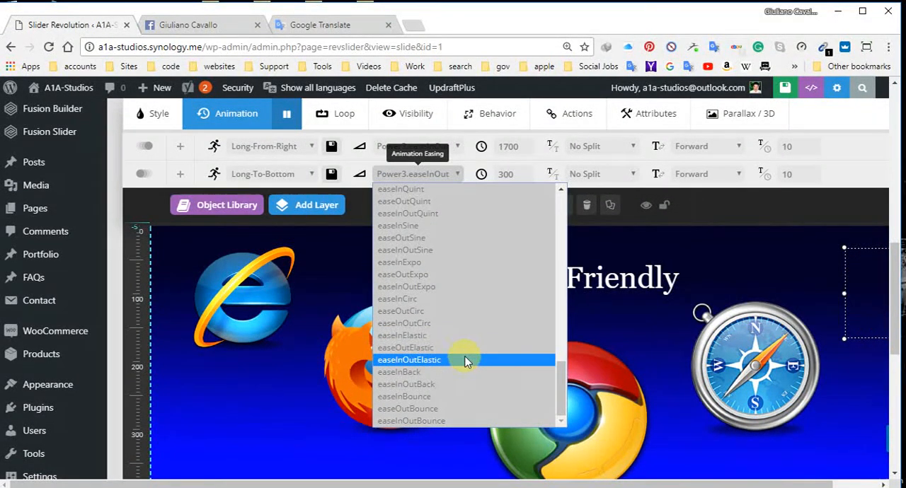
pyautogui.click(461, 384)
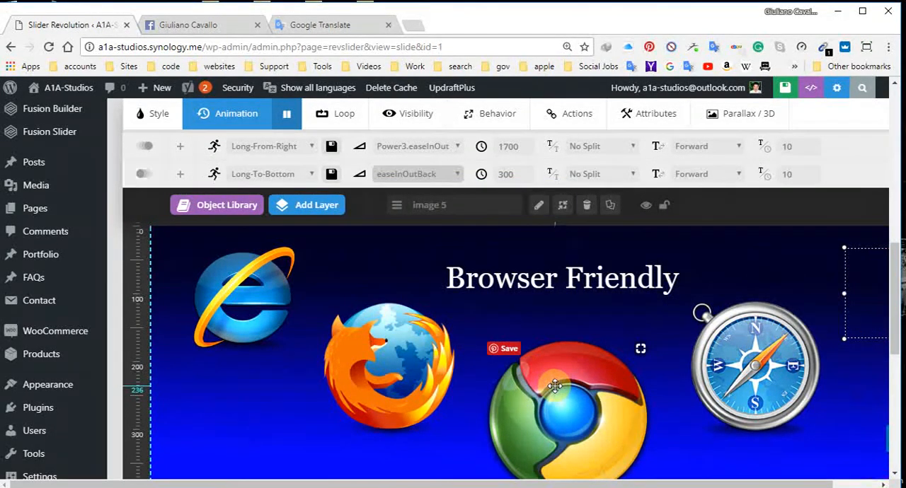
pyautogui.click(435, 174)
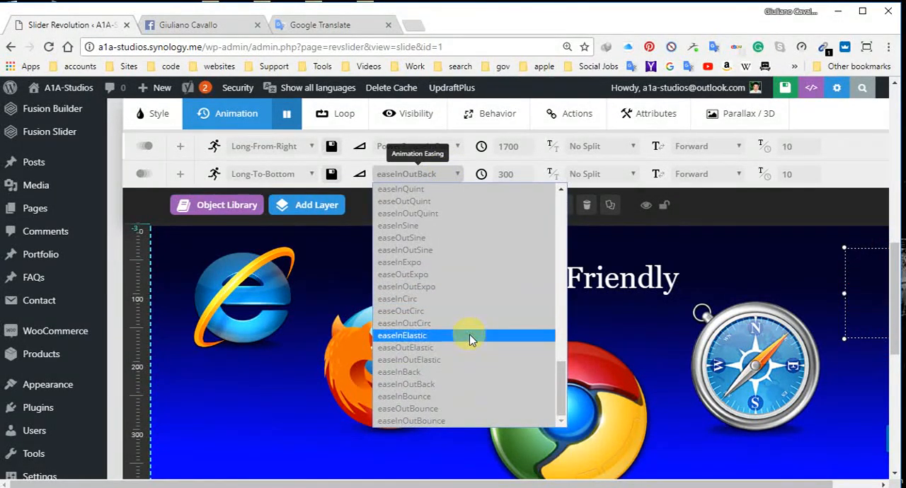
pyautogui.click(436, 401)
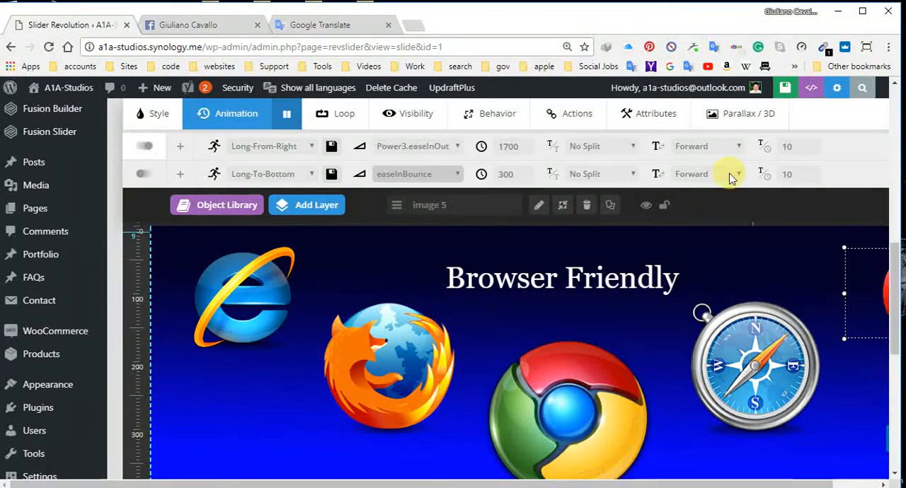
# Step: Try easeInOutBounce as the easing of the Opera logo's end animation, and set it to easeOutBounce instead
pyautogui.scroll(-2, 692, 179)
pyautogui.scroll(-6, 692, 184)
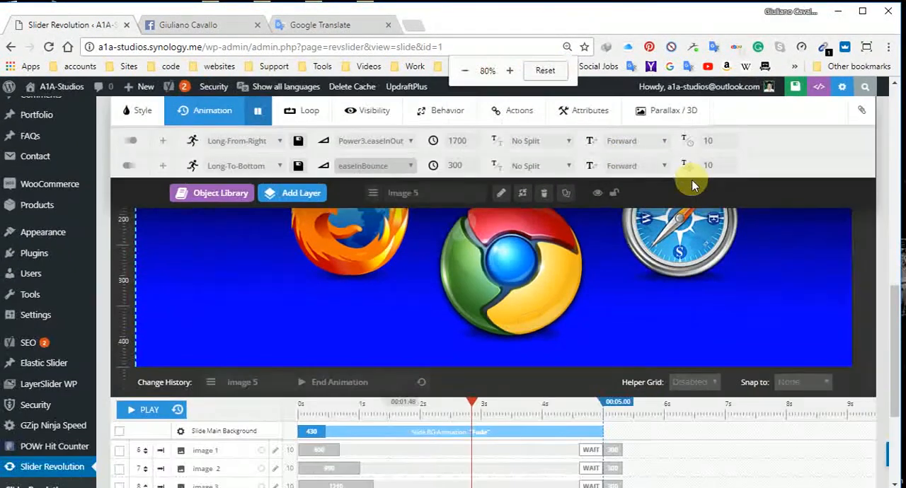
pyautogui.scroll(3, 692, 181)
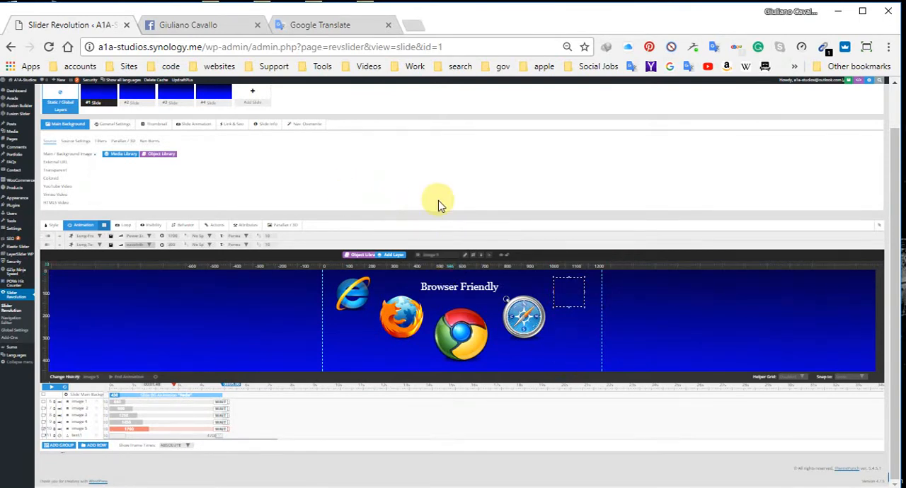
pyautogui.hotkey('ctrl', '+')
pyautogui.hotkey('ctrl', '+')
pyautogui.scroll(-4, 598, 237)
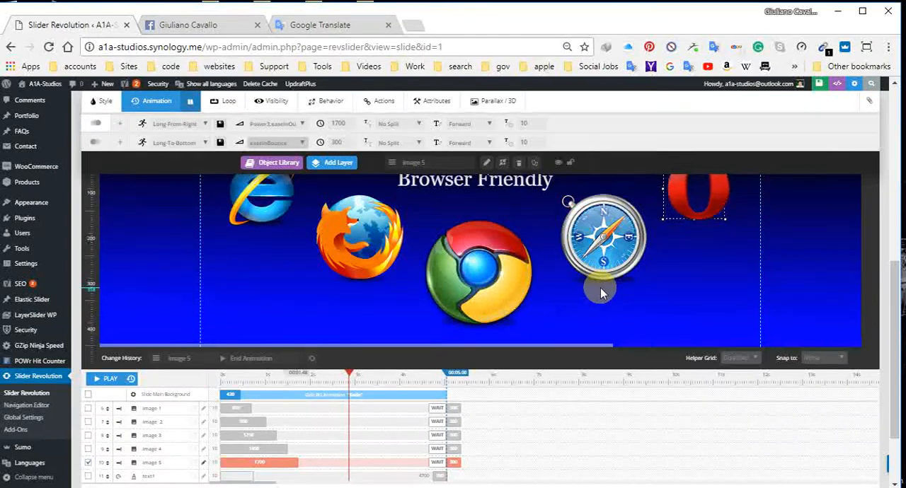
pyautogui.scroll(1, 593, 282)
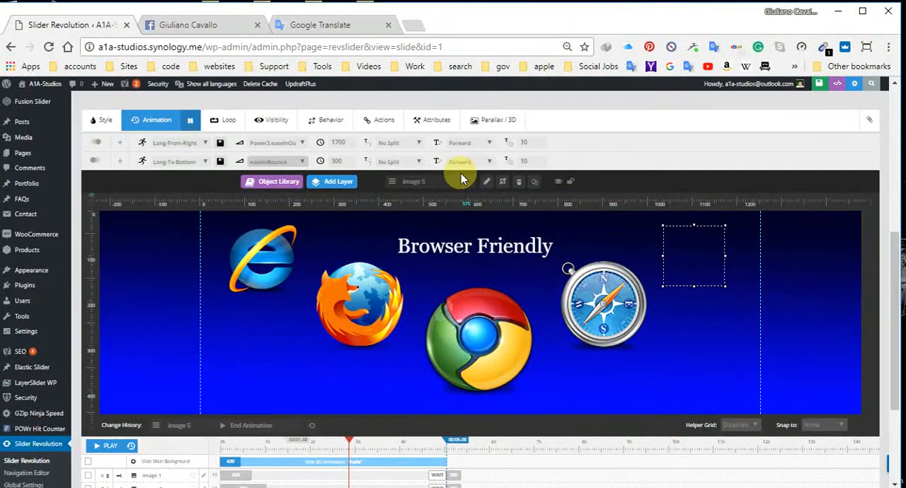
pyautogui.click(303, 162)
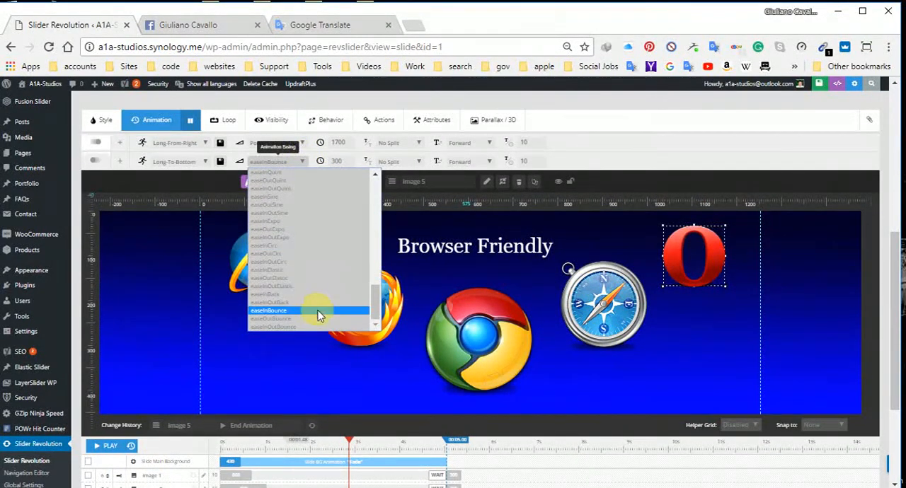
pyautogui.click(318, 327)
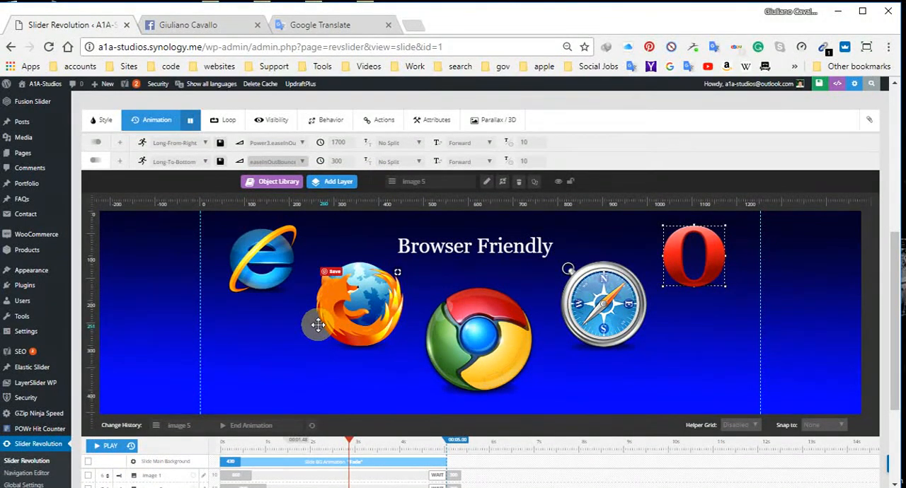
pyautogui.click(298, 162)
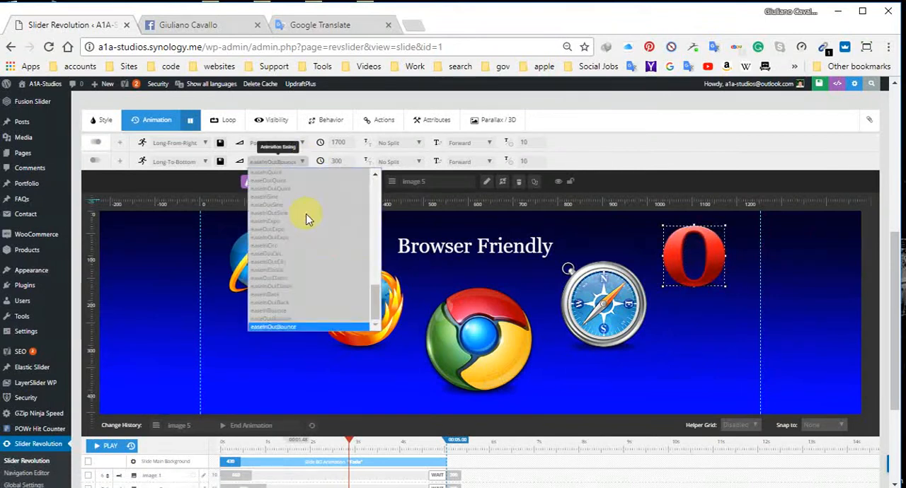
pyautogui.click(299, 321)
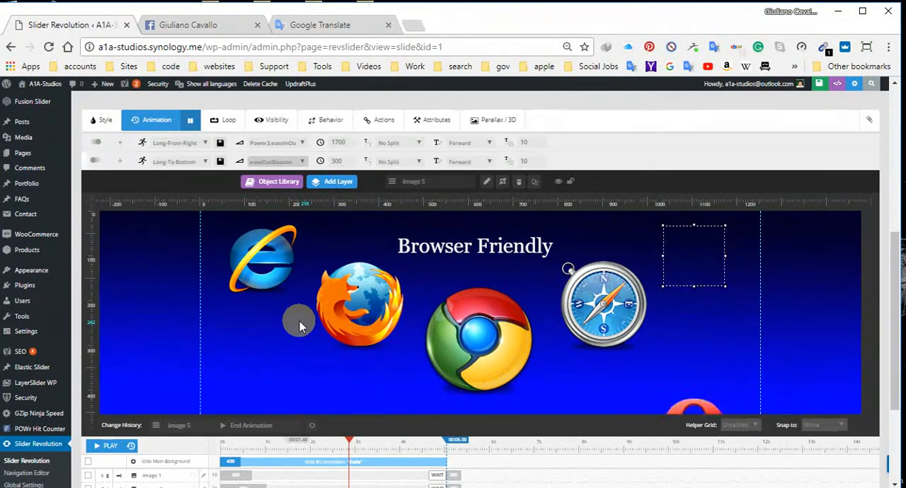
# Step: Shift the end animations of layers image 1 through image 5 earlier on the timeline to finish by the slide's 5-second end
pyautogui.scroll(-2, 451, 322)
pyautogui.scroll(-1, 448, 337)
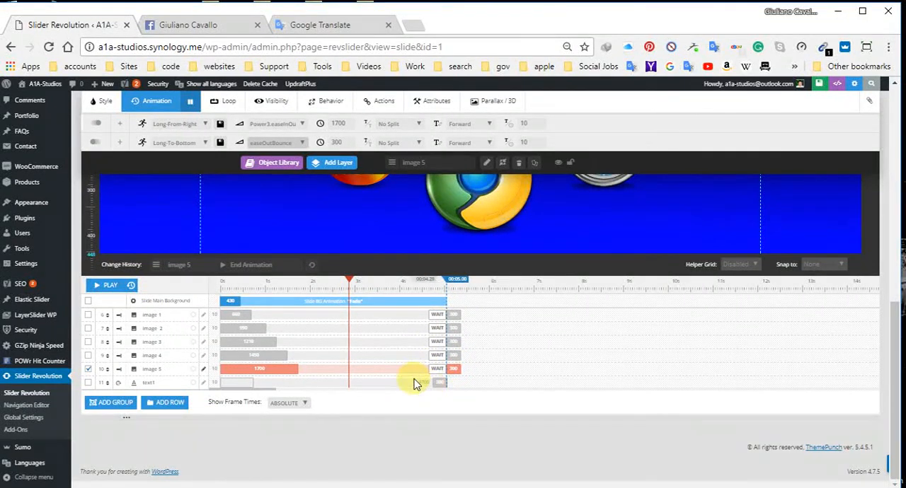
pyautogui.moveTo(431, 368)
pyautogui.mouseDown()
pyautogui.moveTo(415, 364)
pyautogui.moveTo(440, 367)
pyautogui.mouseUp()
pyautogui.click(453, 357)
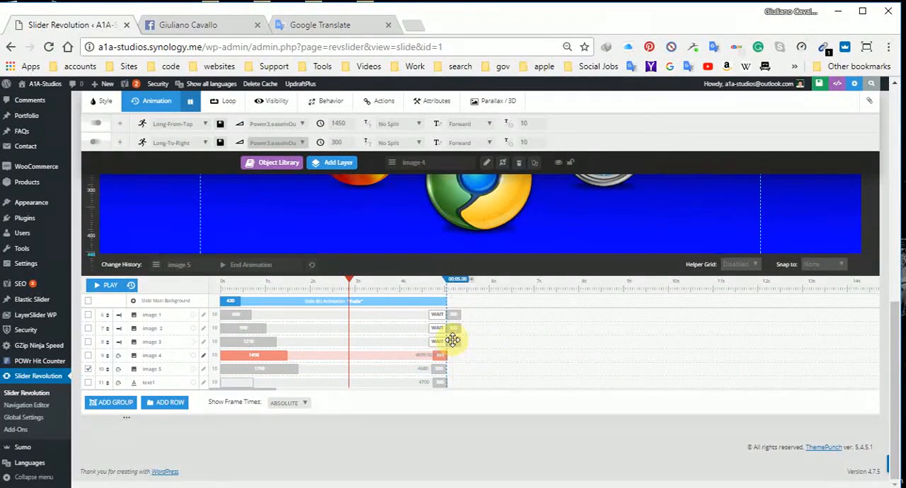
pyautogui.click(452, 341)
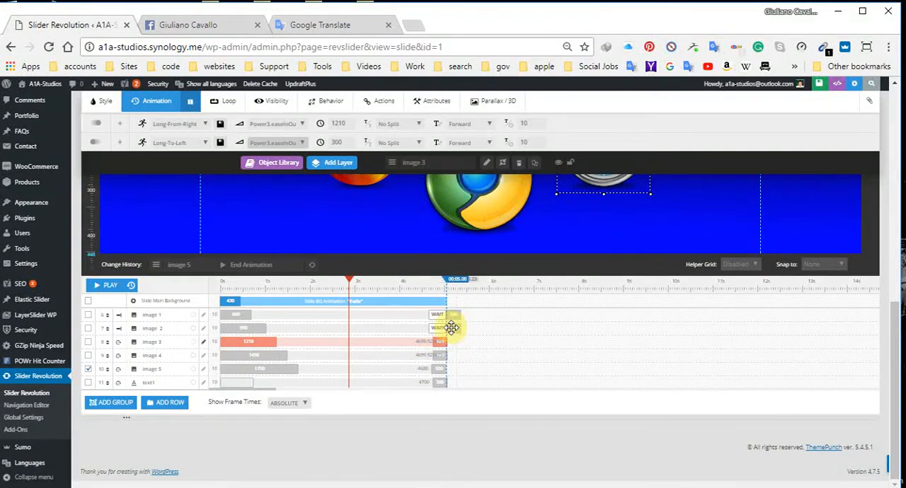
pyautogui.click(438, 327)
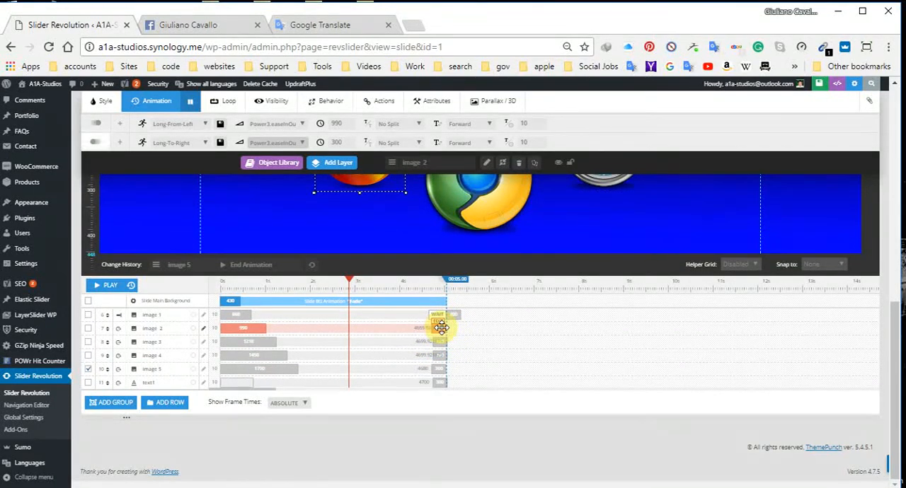
pyautogui.click(445, 315)
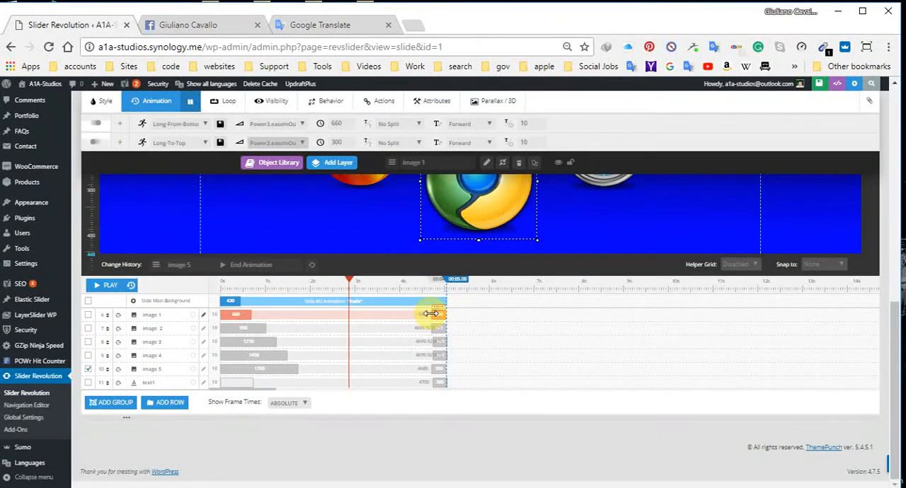
# Step: Lengthen the end animations on the timeline to 800 ms for image 1, 990 for image 2, about 1230 for image 3 and 1260 for image 4
pyautogui.moveTo(420, 314)
pyautogui.mouseDown()
pyautogui.moveTo(399, 312)
pyautogui.moveTo(420, 317)
pyautogui.mouseUp()
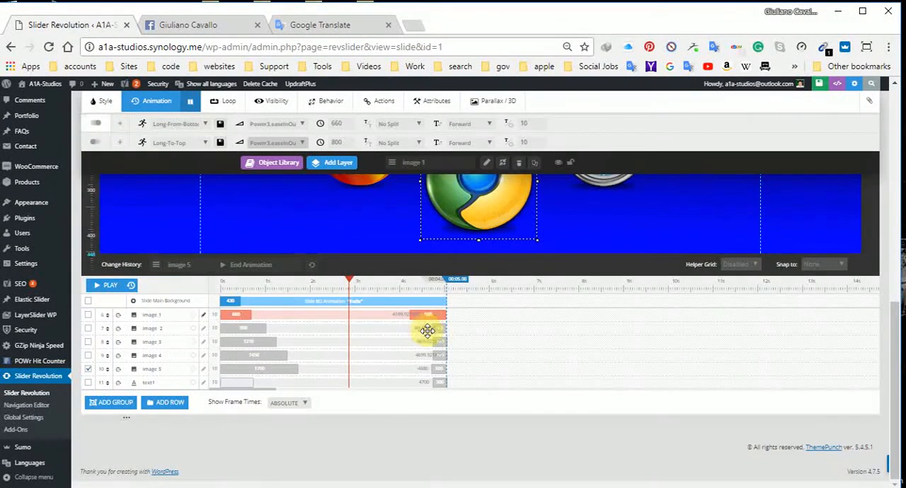
pyautogui.moveTo(431, 328); pyautogui.dragTo(401, 328)
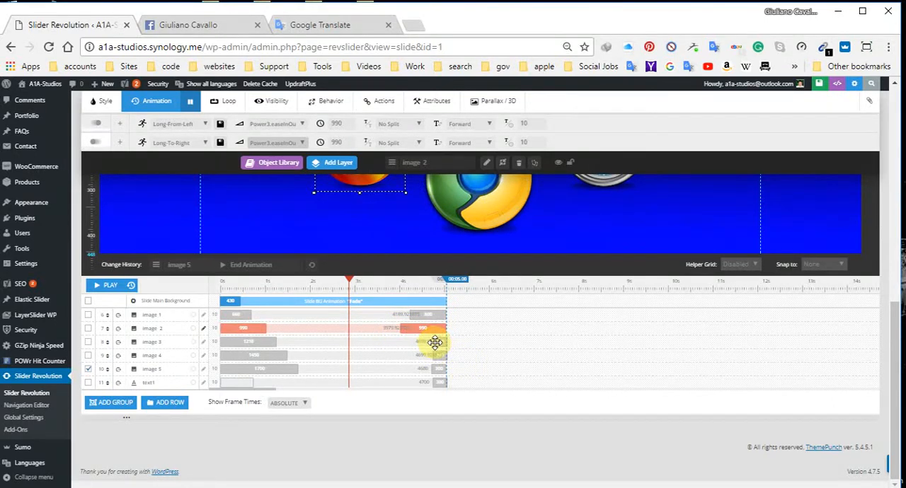
pyautogui.moveTo(433, 342); pyautogui.dragTo(389, 356)
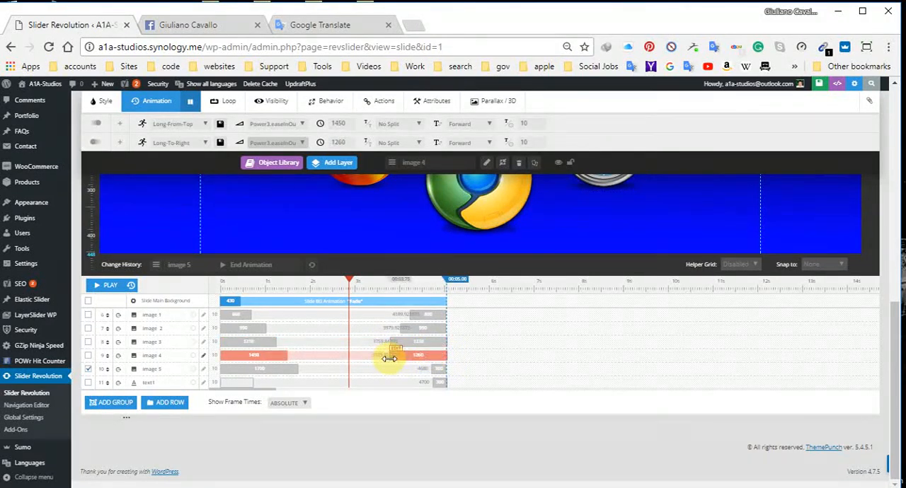
# Step: Lengthen the end animations of image 5 to about 1340 ms and of the text1 caption to 1740 ms
pyautogui.moveTo(430, 369); pyautogui.dragTo(386, 369)
pyautogui.click(437, 384)
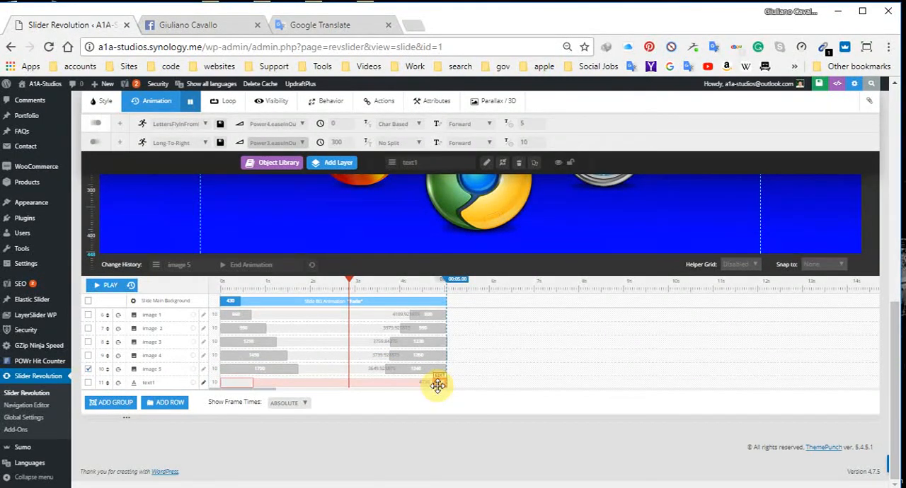
pyautogui.moveTo(407, 383); pyautogui.dragTo(366, 380)
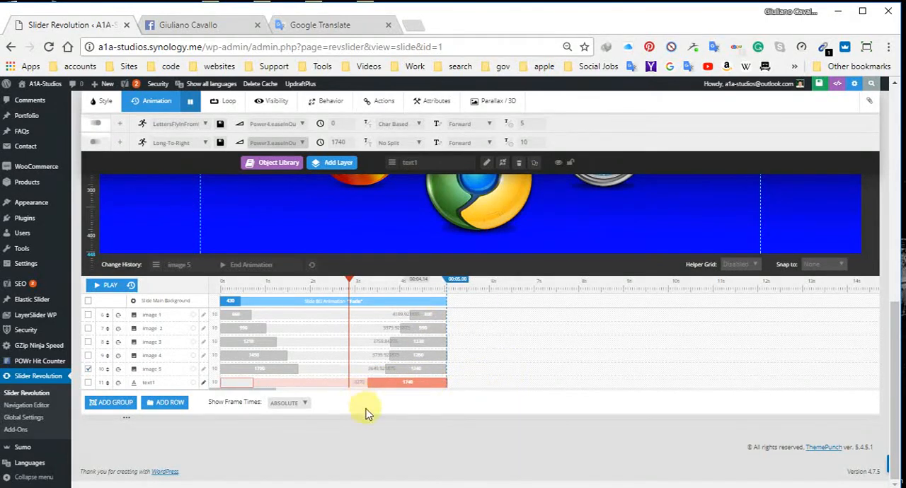
# Step: Play the slide's timeline to preview the start and end animations of the logos and caption
pyautogui.scroll(1, 365, 414)
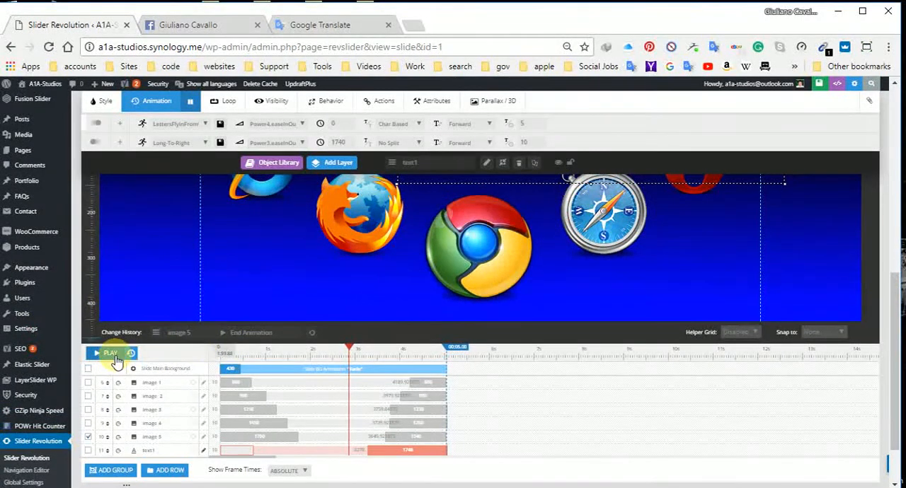
pyautogui.click(116, 359)
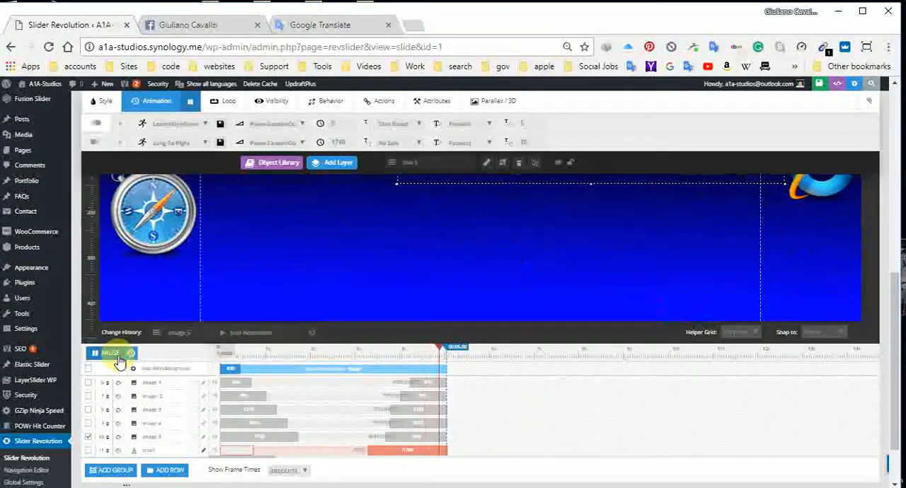
pyautogui.click(117, 353)
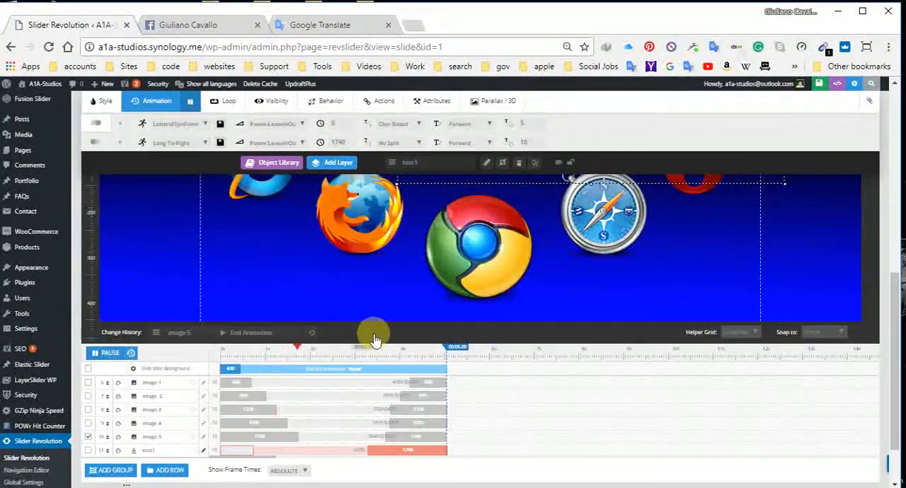
pyautogui.scroll(1, 567, 235)
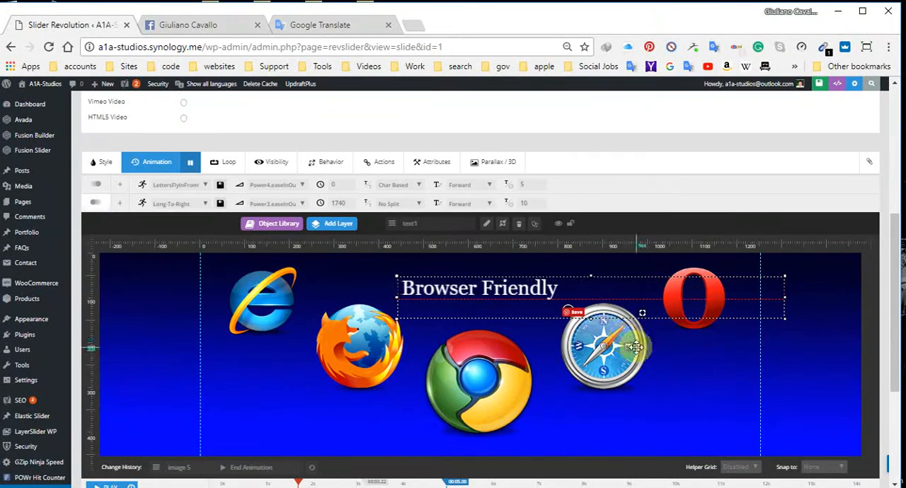
pyautogui.scroll(-1, 635, 361)
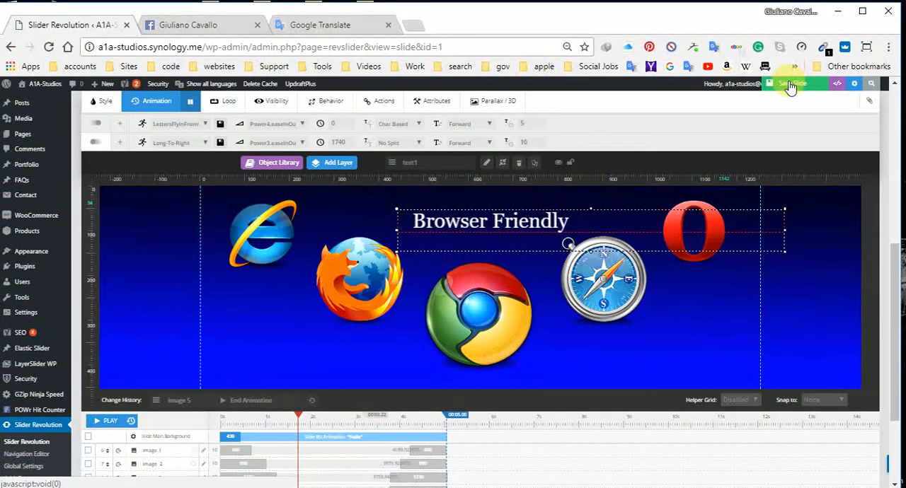
# Step: Save the slide and open the live site a1a-studios.synology.me in a new browser tab
pyautogui.click(791, 85)
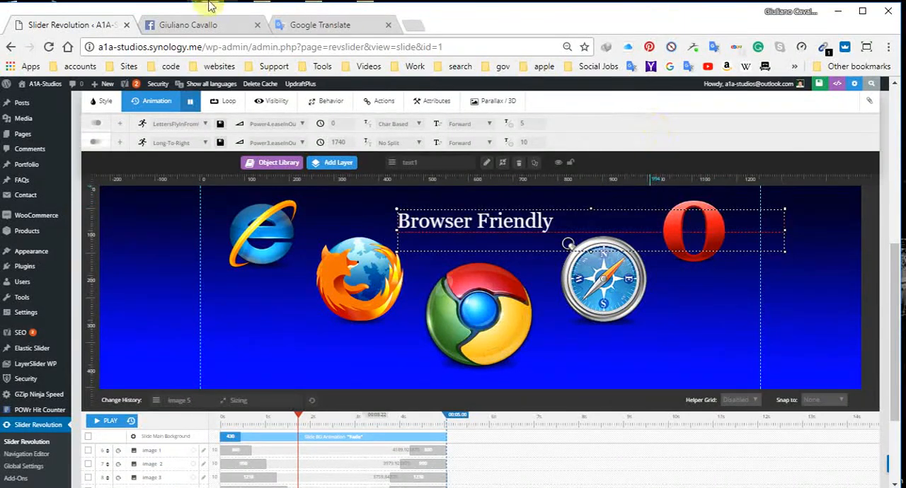
pyautogui.click(411, 25)
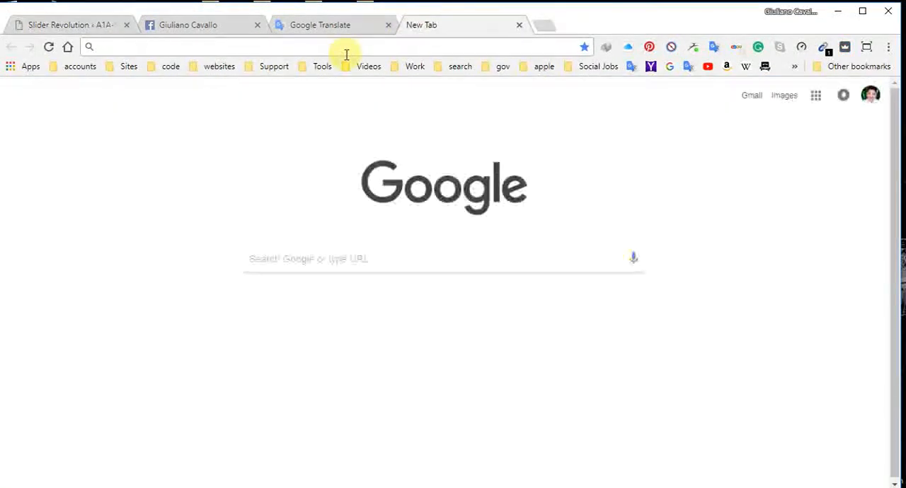
pyautogui.write('a1a-studios.synology.me')
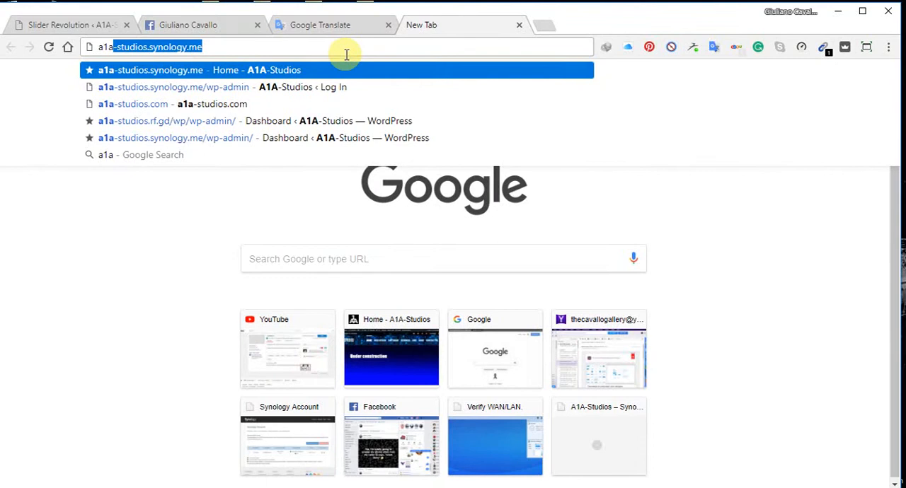
pyautogui.press('Return')
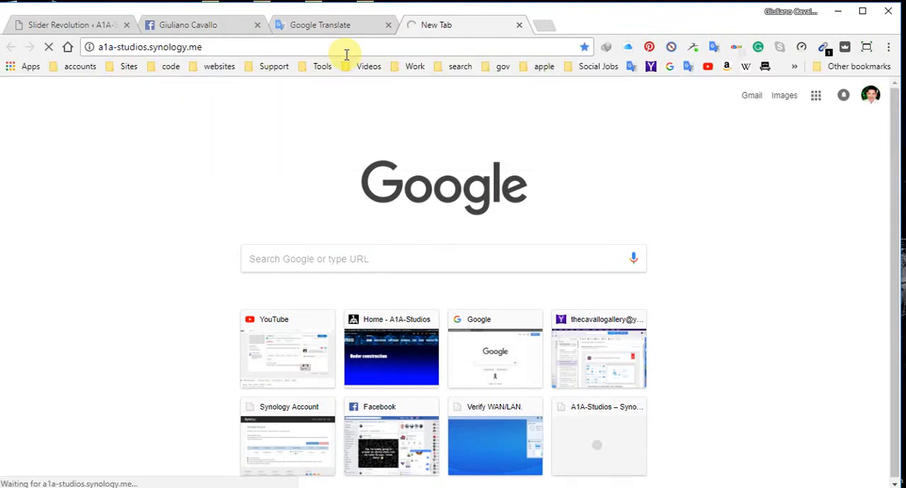